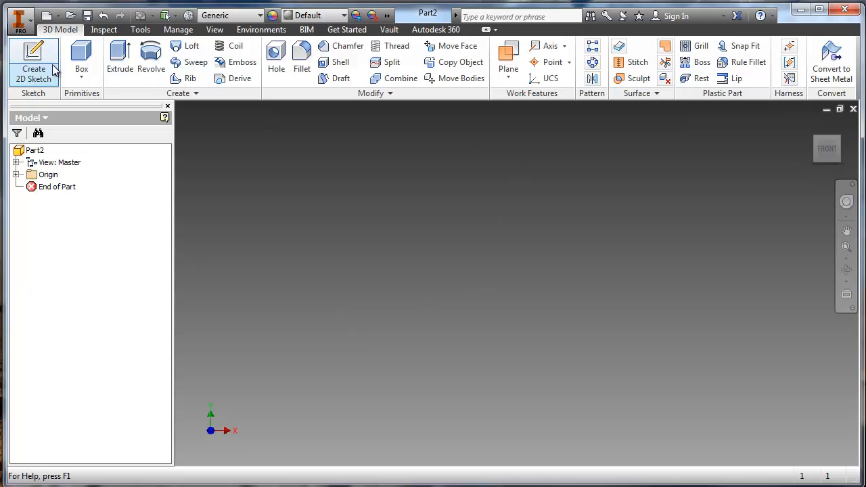
- Start a 2D sketch on the front XY plane and check the base dimensions in the miniature train drawing in Word
{"action": "left_click", "coordinate": [33, 64]}
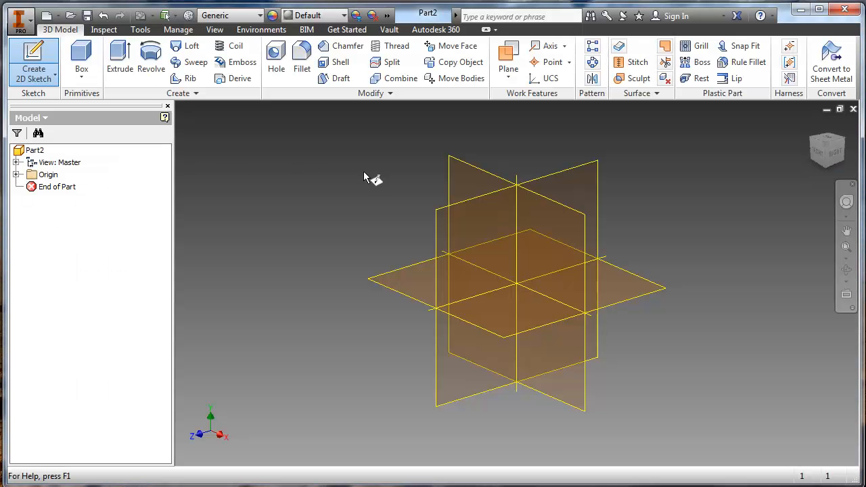
{"action": "left_click", "coordinate": [462, 187]}
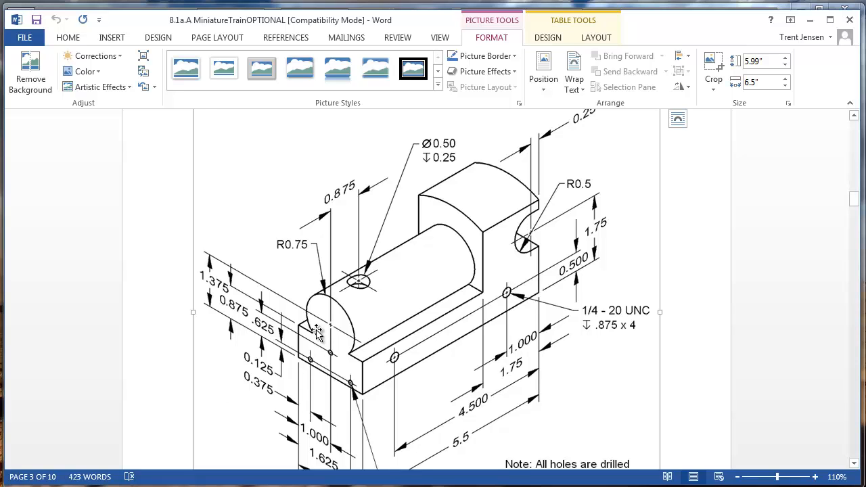
{"action": "scroll", "coordinate": [369, 388], "scroll_direction": "down", "scroll_amount": 1}
{"action": "scroll", "coordinate": [369, 388], "scroll_direction": "down", "scroll_amount": 1}
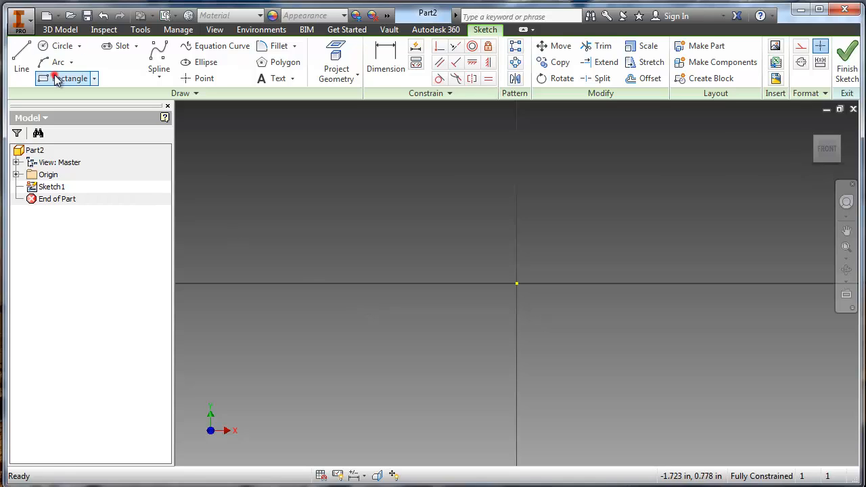
- Sketch a two-point rectangle about 0.97 in wide and 0.49 in high around the origin
{"action": "left_click", "coordinate": [57, 78]}
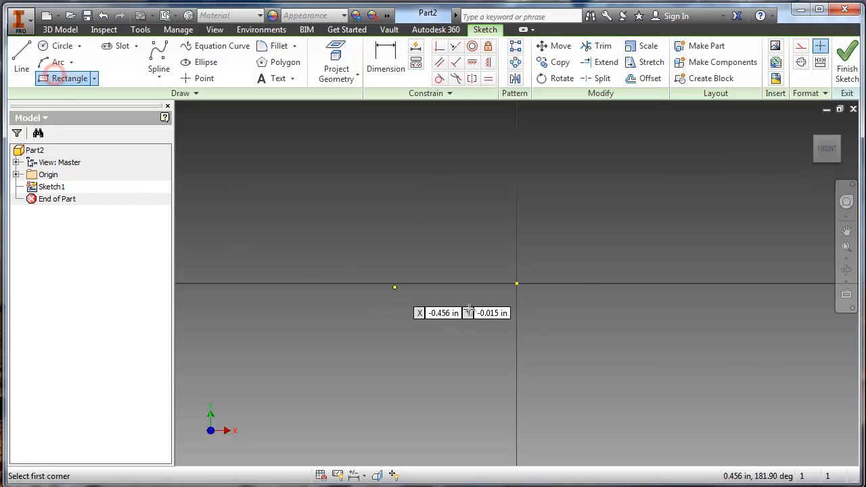
{"action": "left_click", "coordinate": [396, 218]}
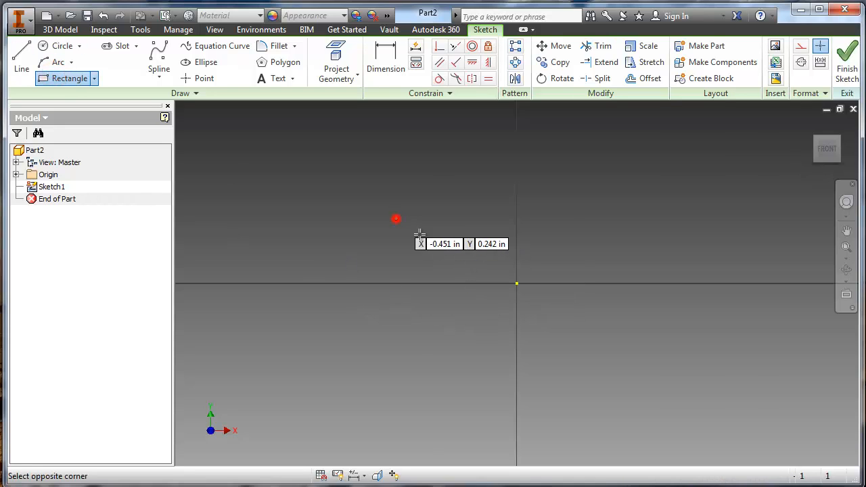
{"action": "left_click", "coordinate": [655, 349]}
- Dimension the two-point rectangle with a height of .875 in and a width of 2 in
{"action": "key", "text": "d"}
{"action": "left_click", "coordinate": [658, 310]}
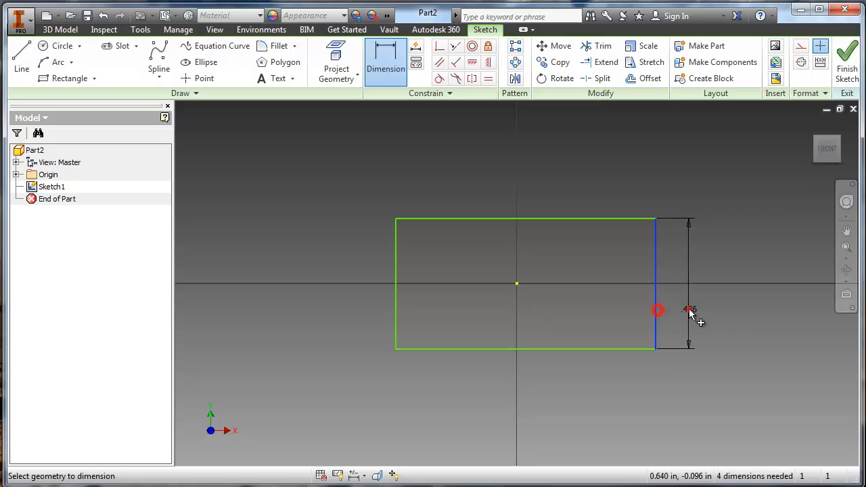
{"action": "left_click", "coordinate": [688, 310]}
{"action": "type", "text": ".87"}
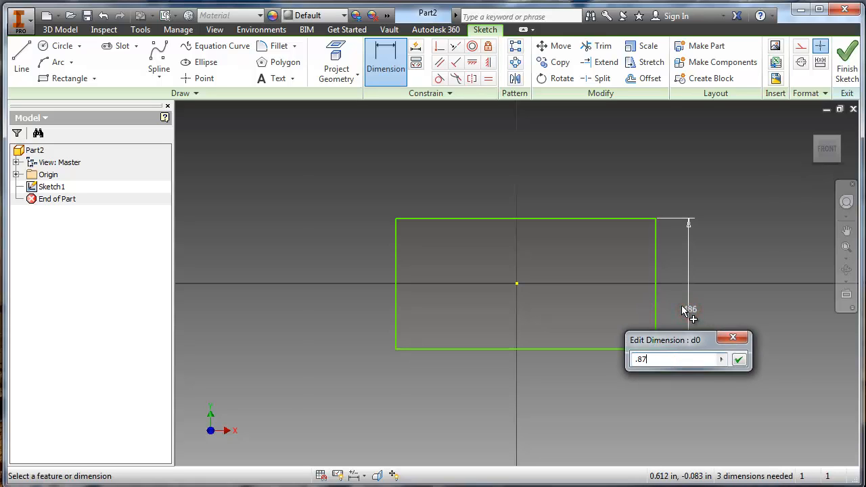
{"action": "type", "text": "5"}
{"action": "key", "text": "Return"}
{"action": "middle_click_drag", "start_coordinate": [594, 268], "coordinate": [587, 269]}
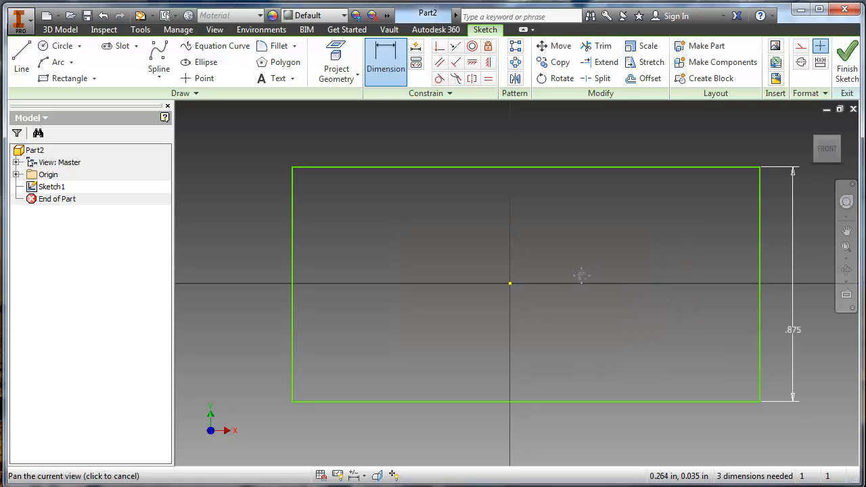
{"action": "left_click", "coordinate": [530, 402]}
{"action": "left_click", "coordinate": [529, 423]}
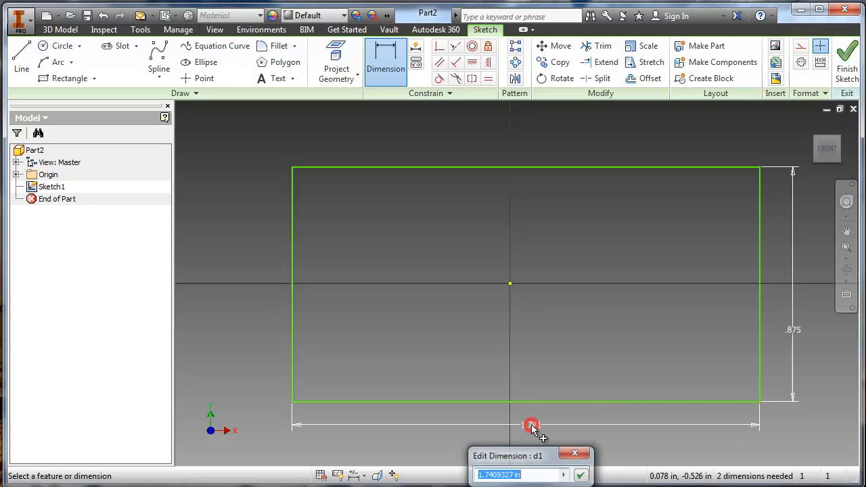
{"action": "type", "text": "2"}
{"action": "key", "text": "Return"}
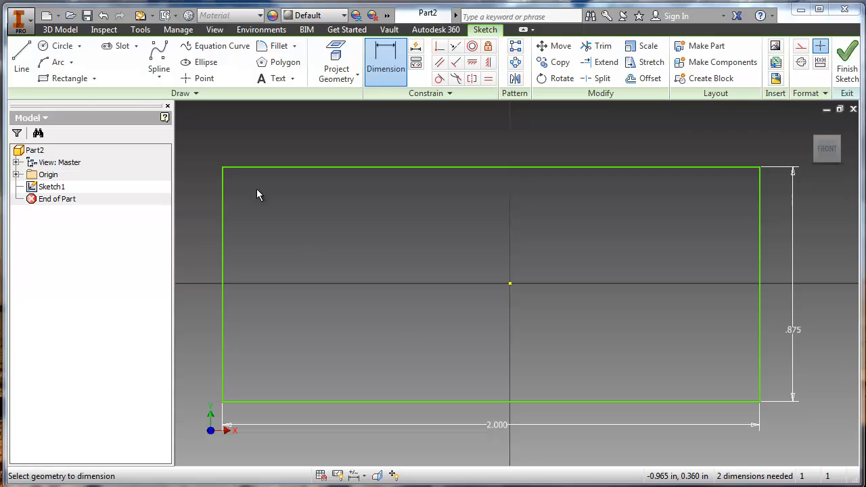
- Delete the two-point rectangle together with its dimensions
{"action": "left_click", "coordinate": [193, 158]}
{"action": "left_click", "coordinate": [807, 431]}
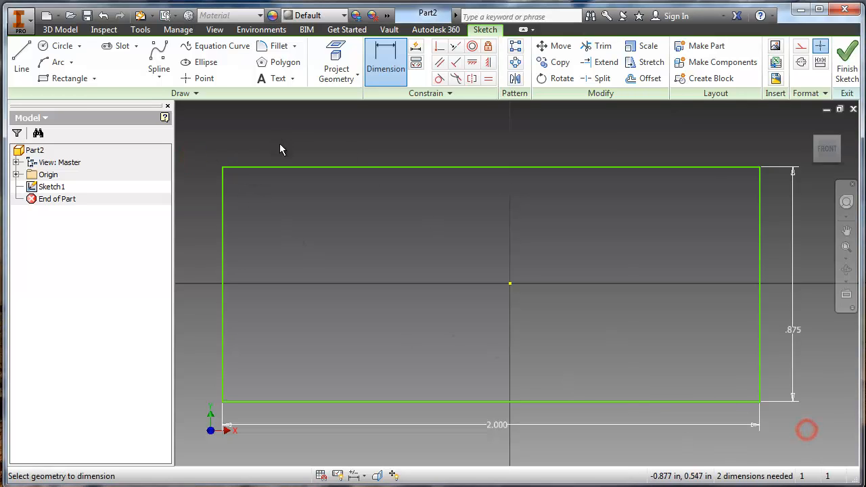
{"action": "left_click", "coordinate": [174, 140]}
{"action": "key", "text": "Escape"}
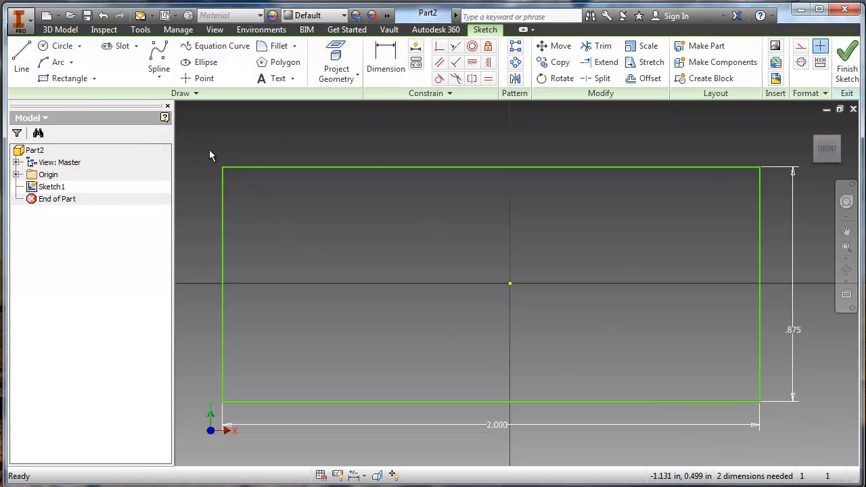
{"action": "left_click_drag", "start_coordinate": [210, 150], "coordinate": [845, 444]}
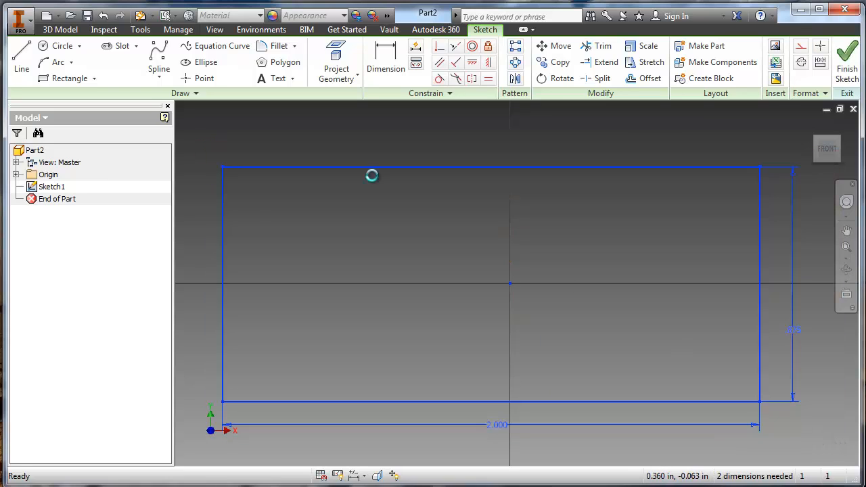
{"action": "key", "text": "Delete"}
- Draw a two-point center rectangle at the origin, 2 in wide and .875 in high
{"action": "left_click", "coordinate": [94, 79]}
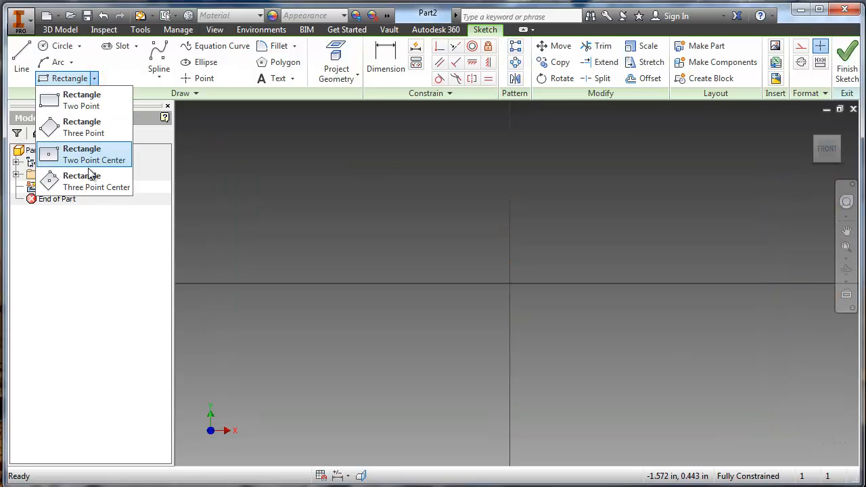
{"action": "left_click", "coordinate": [96, 157]}
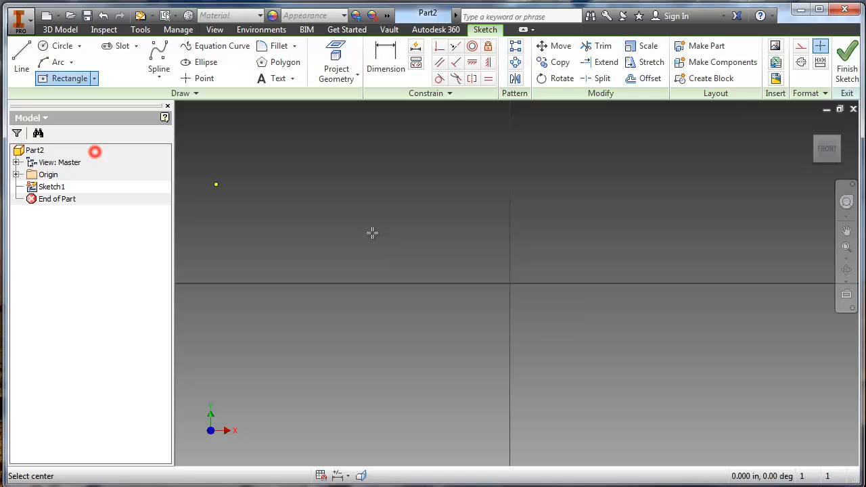
{"action": "left_click", "coordinate": [511, 283]}
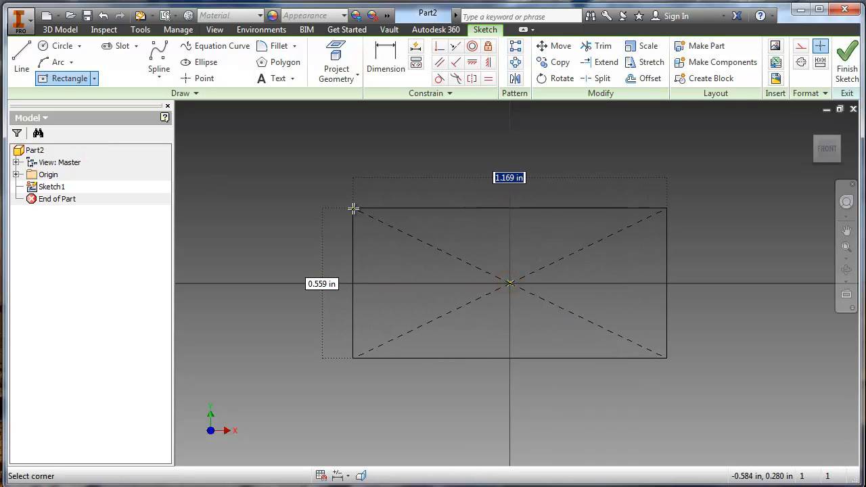
{"action": "type", "text": "2"}
{"action": "key", "text": "Tab"}
{"action": "type", "text": "."}
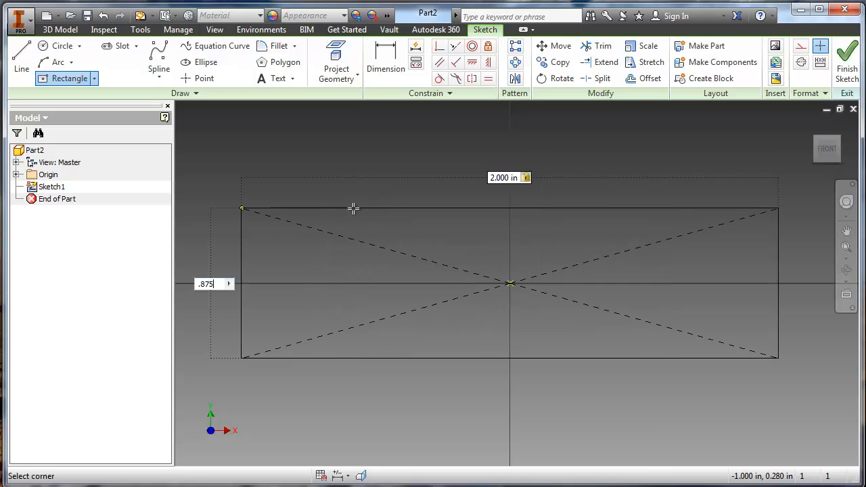
{"action": "type", "text": "875"}
{"action": "key", "text": "Return"}
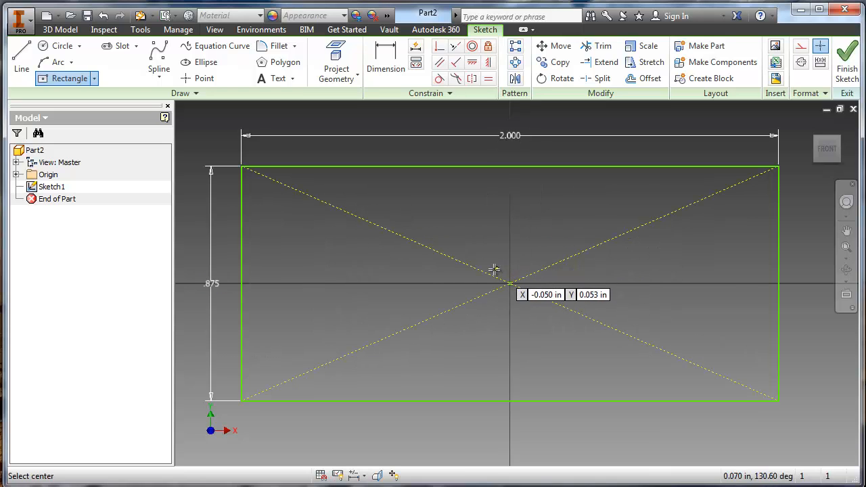
- Sketch a circle about 1.88 in in diameter, centered above the rectangle on the vertical line through the origin and overlapping its upper edge
{"action": "scroll", "coordinate": [477, 274], "scroll_direction": "down", "scroll_amount": 2}
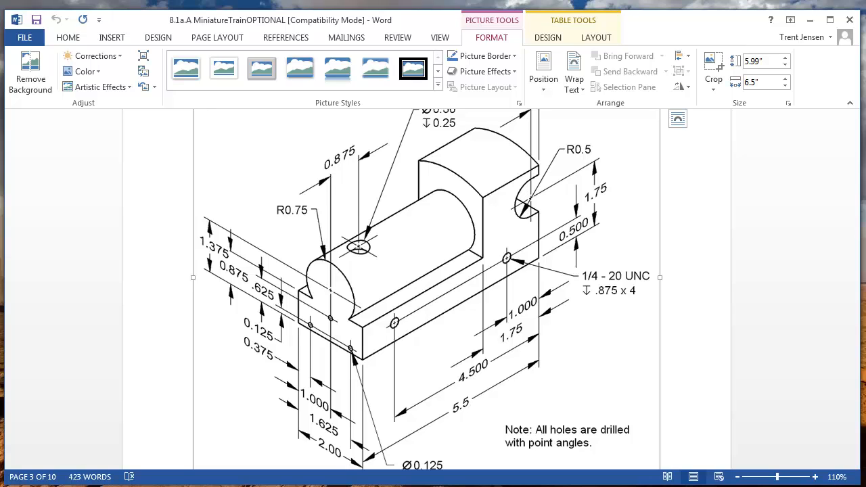
{"action": "key", "text": "alt+Tab"}
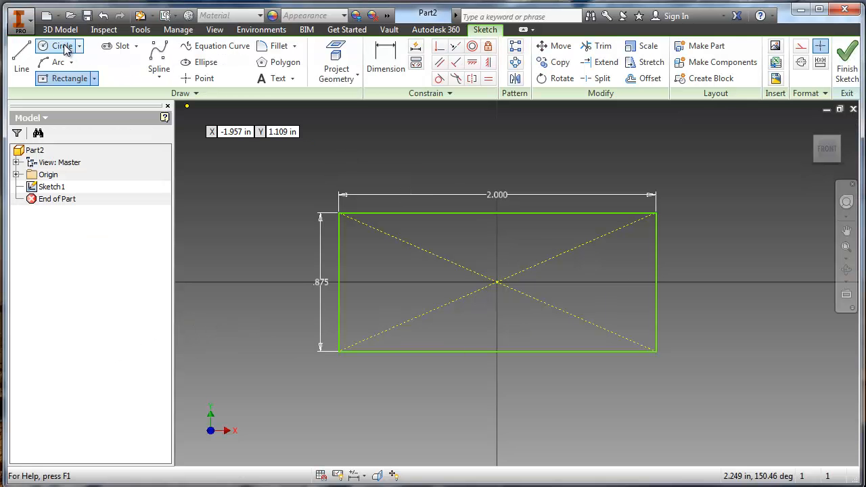
{"action": "left_click", "coordinate": [63, 48]}
{"action": "middle_click_drag", "start_coordinate": [498, 152], "coordinate": [482, 205]}
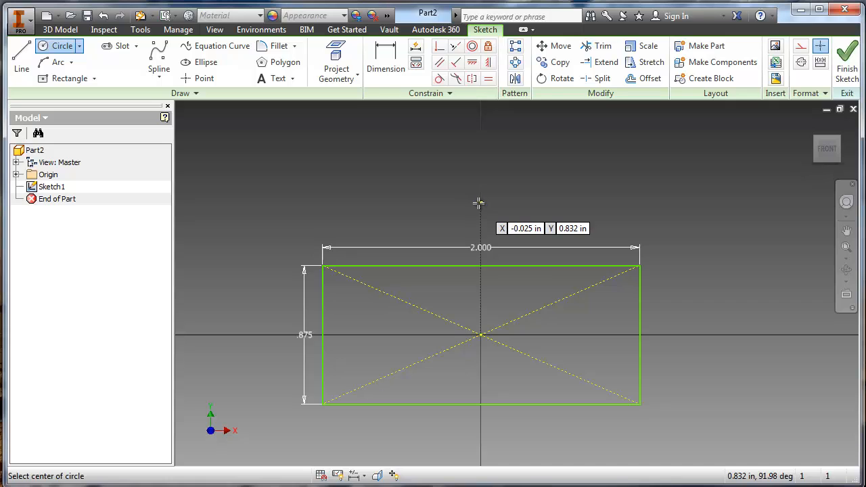
{"action": "scroll", "coordinate": [479, 203], "scroll_direction": "down", "scroll_amount": 2}
{"action": "scroll", "coordinate": [479, 203], "scroll_direction": "up", "scroll_amount": 3}
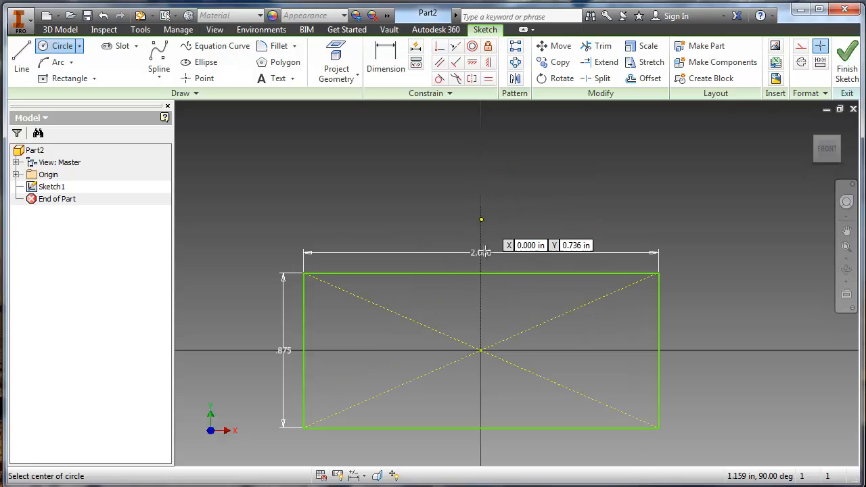
{"action": "left_click", "coordinate": [481, 193]}
{"action": "left_click", "coordinate": [323, 138]}
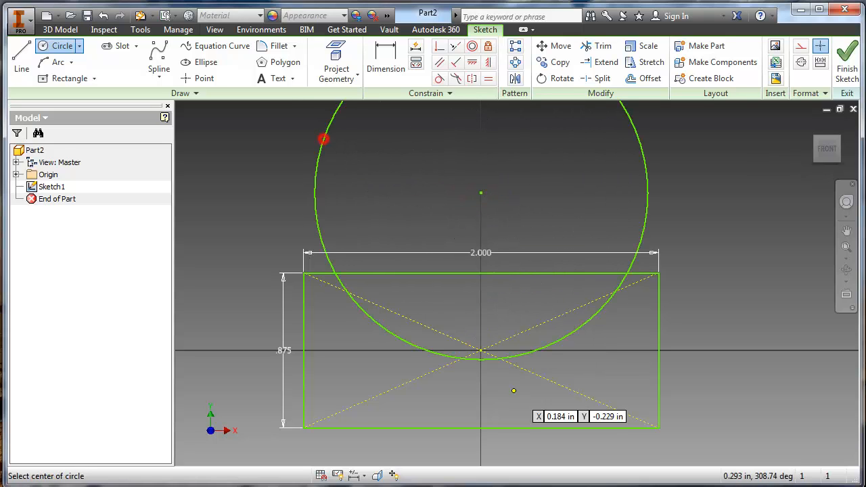
- Check the boiler radius in the Word drawing and dimension the circle's diameter as .75*2
{"action": "scroll", "coordinate": [462, 393], "scroll_direction": "down", "scroll_amount": 3}
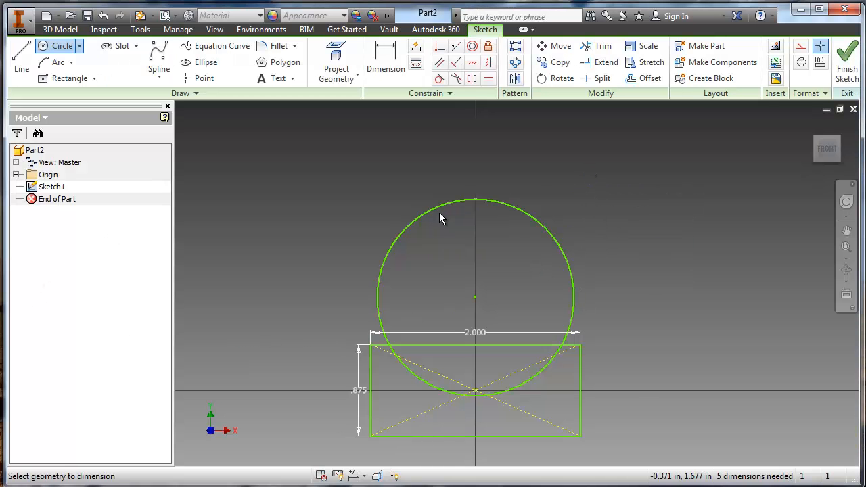
{"action": "key", "text": "d"}
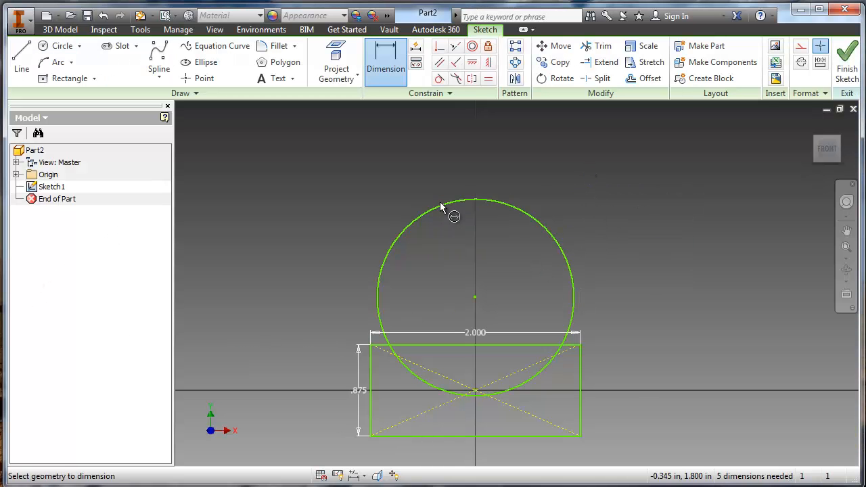
{"action": "left_click", "coordinate": [442, 205]}
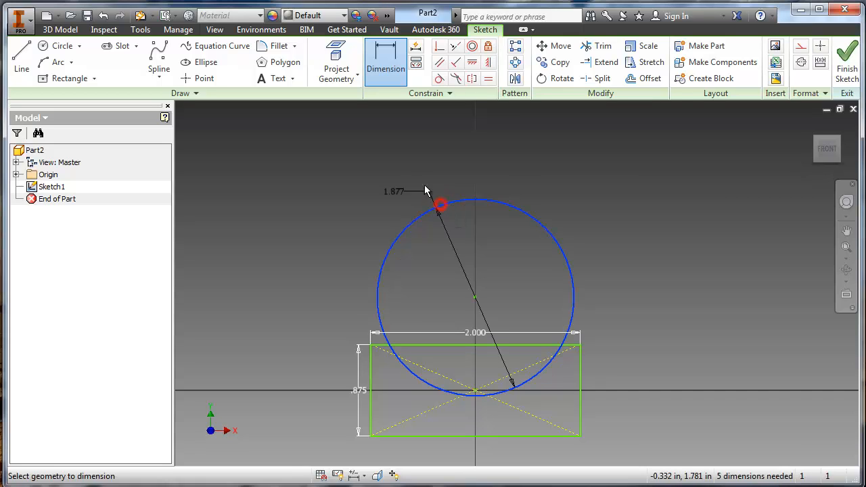
{"action": "left_click", "coordinate": [413, 176]}
{"action": "type", "text": ".75*2"}
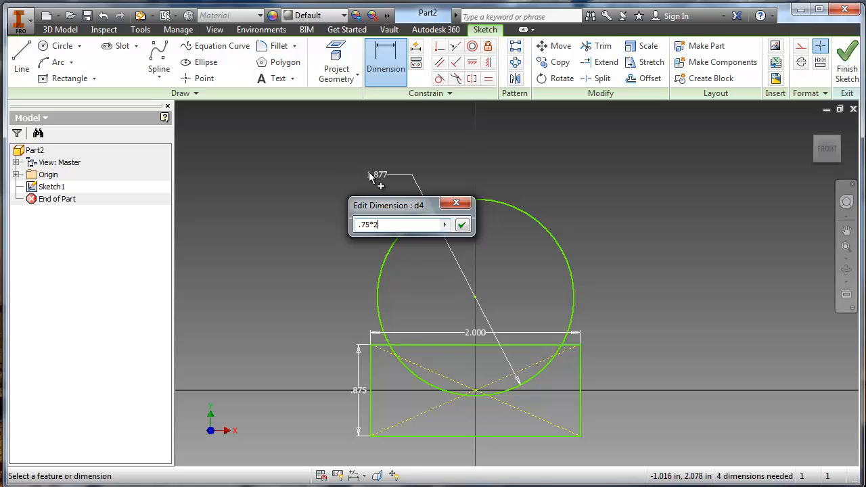
{"action": "key", "text": "Return"}
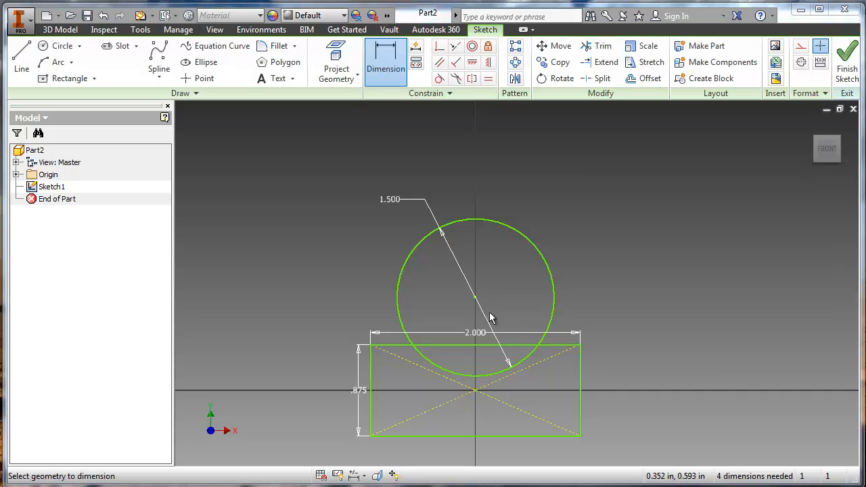
- Dimension the height of the circle's center above the rectangle's bottom edge as 1.375 in
{"action": "scroll", "coordinate": [466, 304], "scroll_direction": "up", "scroll_amount": 3}
{"action": "scroll", "coordinate": [469, 311], "scroll_direction": "down", "scroll_amount": 5}
{"action": "middle_click_drag", "start_coordinate": [469, 311], "coordinate": [466, 282]}
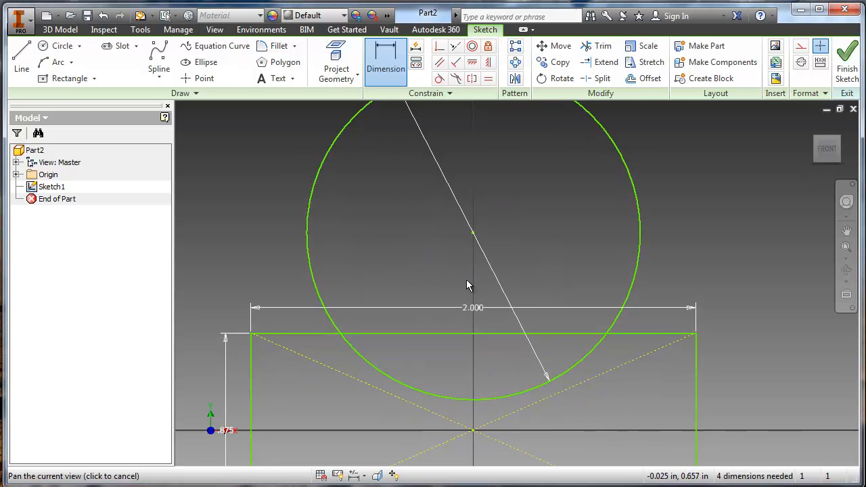
{"action": "scroll", "coordinate": [465, 282], "scroll_direction": "up", "scroll_amount": 2}
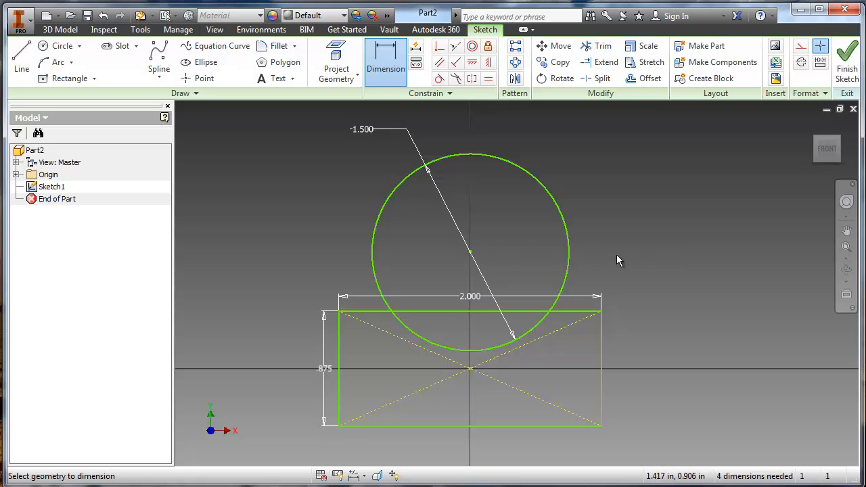
{"action": "left_click", "coordinate": [471, 252]}
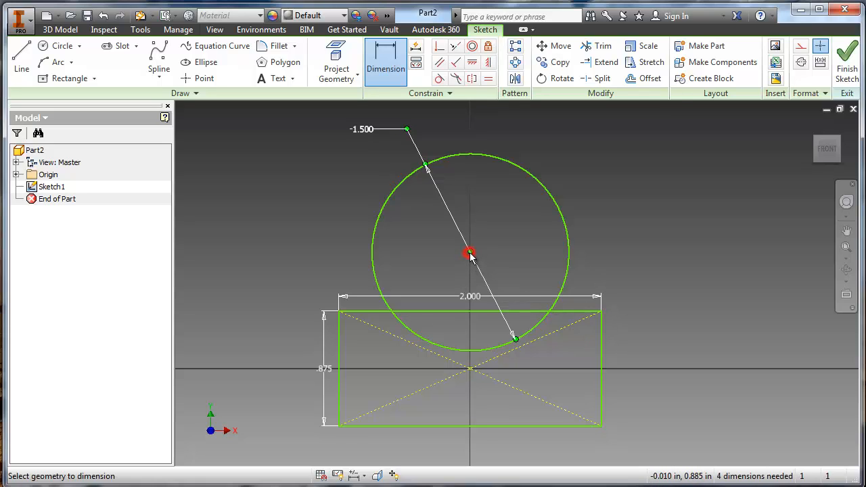
{"action": "left_click", "coordinate": [493, 425]}
{"action": "left_click", "coordinate": [672, 330]}
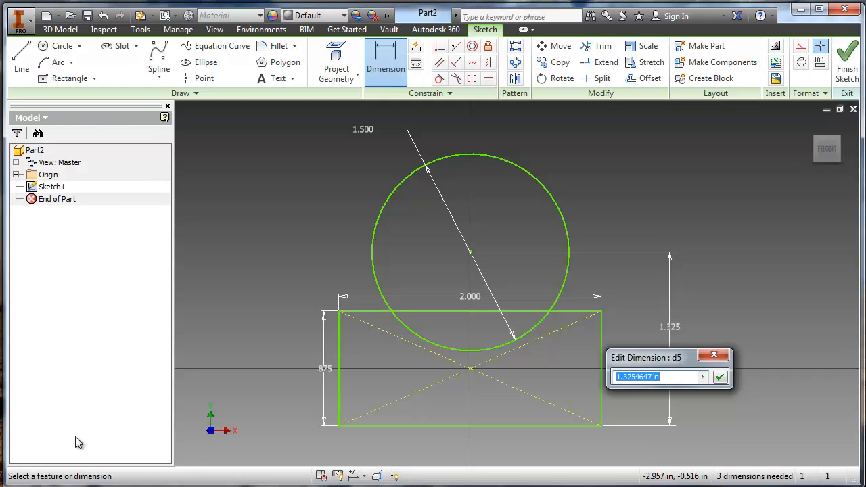
{"action": "type", "text": "1."}
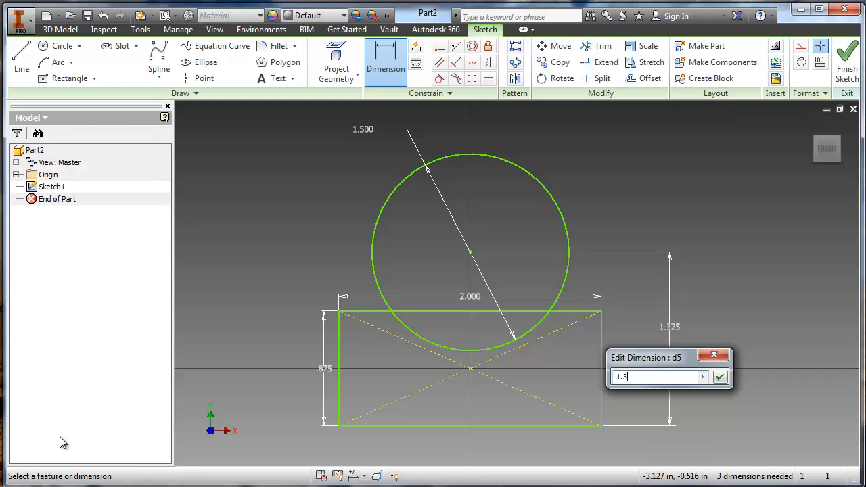
{"action": "type", "text": "375"}
{"action": "key", "text": "Return"}
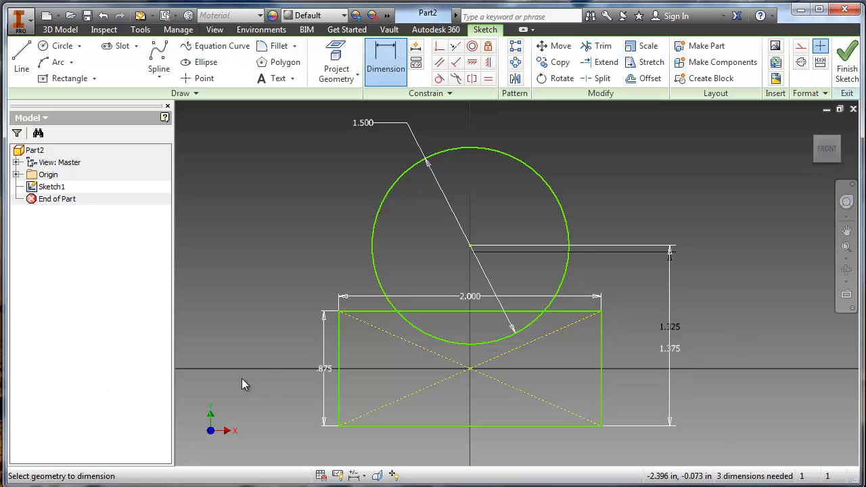
{"action": "middle_click_drag", "start_coordinate": [474, 358], "coordinate": [488, 359]}
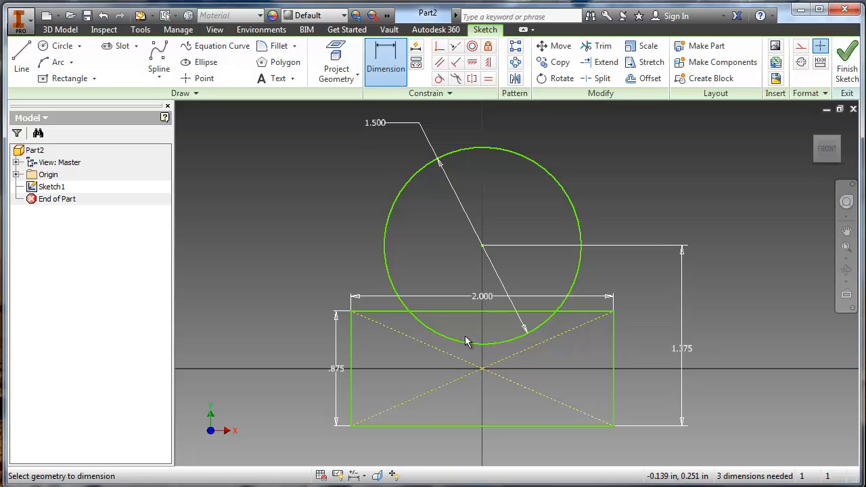
- Trim the rectangle's upper edge inside the circle and the circle's lower arc inside the rectangle, and finish the profile sketch
{"action": "scroll", "coordinate": [500, 323], "scroll_direction": "up", "scroll_amount": 3}
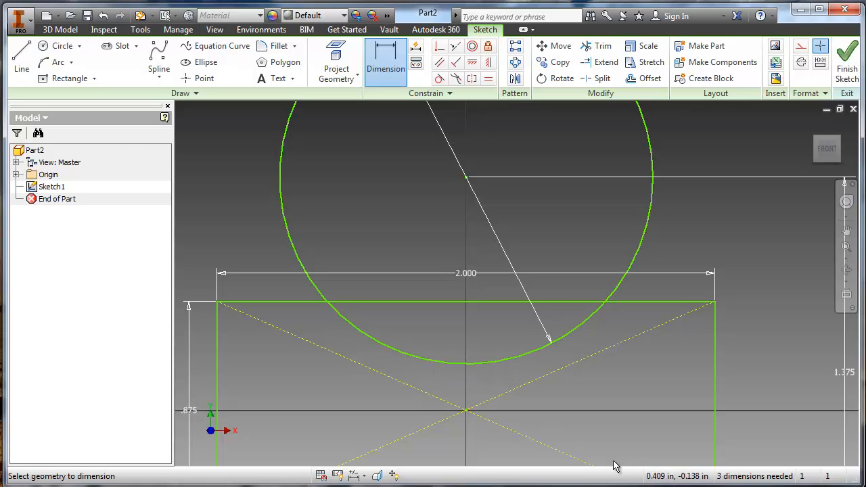
{"action": "scroll", "coordinate": [475, 348], "scroll_direction": "down", "scroll_amount": 2}
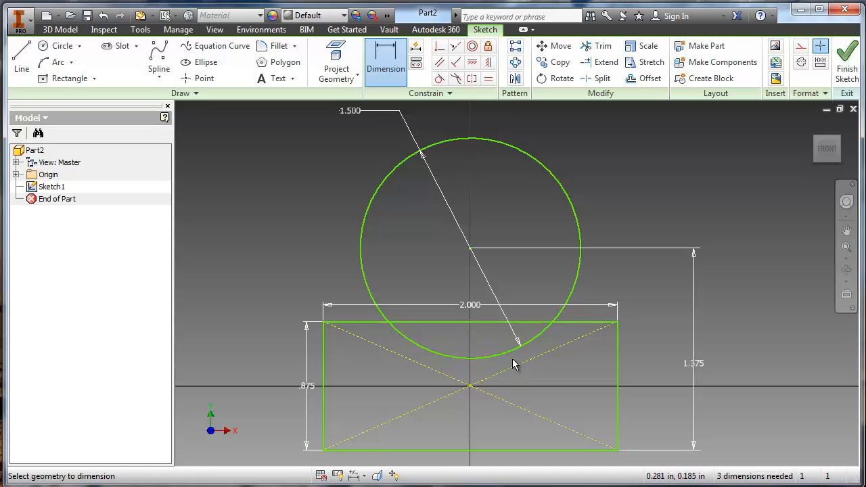
{"action": "key", "text": "x"}
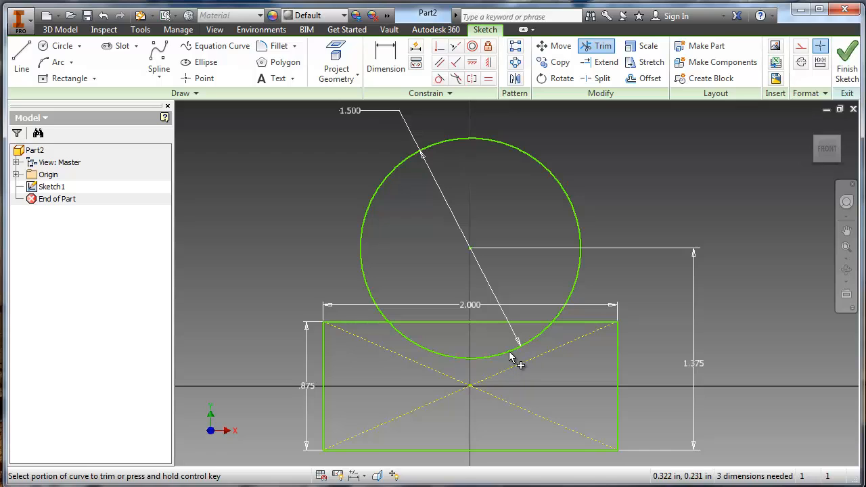
{"action": "left_click", "coordinate": [452, 323]}
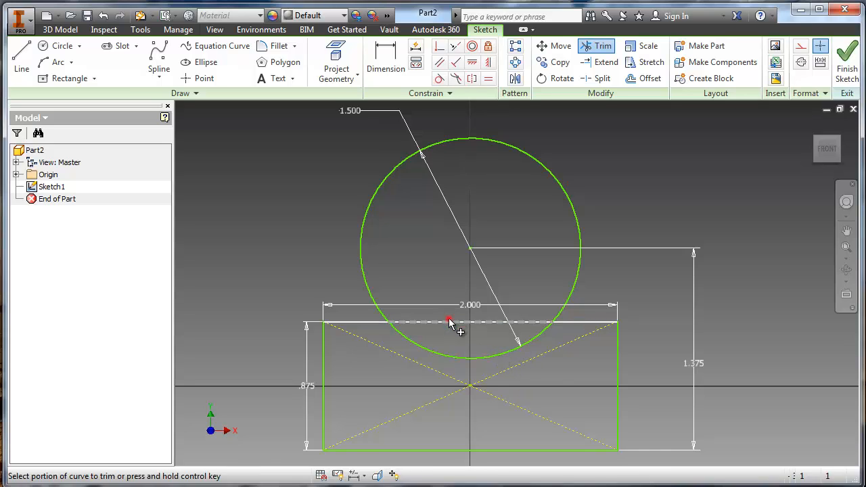
{"action": "left_click", "coordinate": [449, 356]}
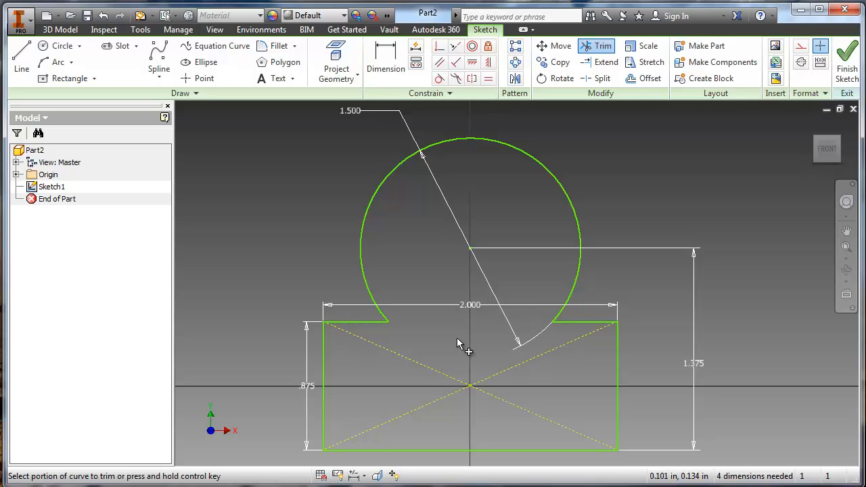
{"action": "left_click", "coordinate": [839, 59]}
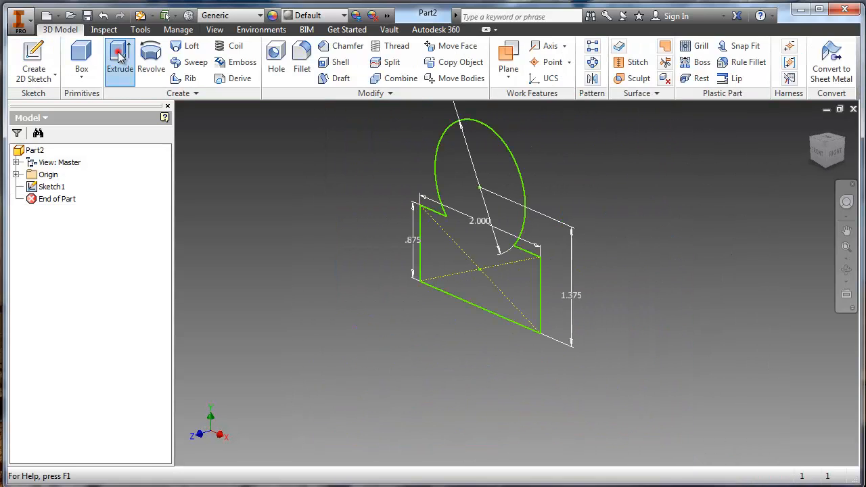
- Extrude the closed profile to the 5.5 in overall body length given in the Word drawing
{"action": "left_click", "coordinate": [120, 59]}
{"action": "left_click", "coordinate": [336, 123]}
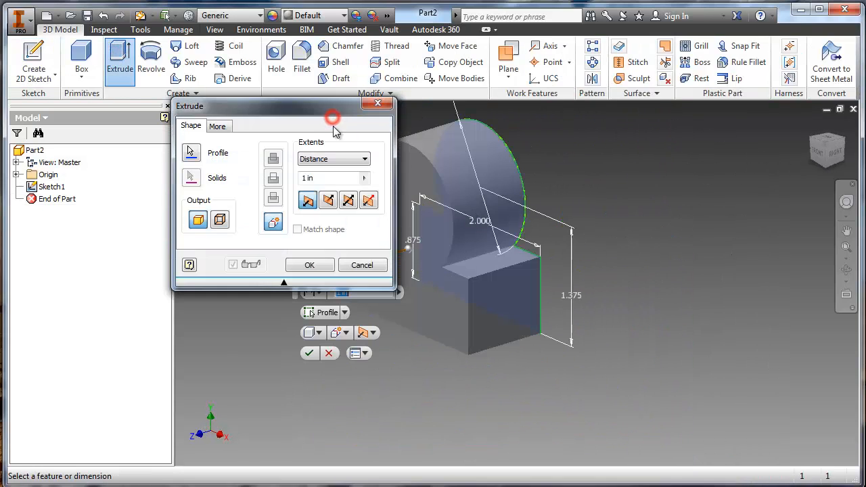
{"action": "left_click", "coordinate": [317, 177]}
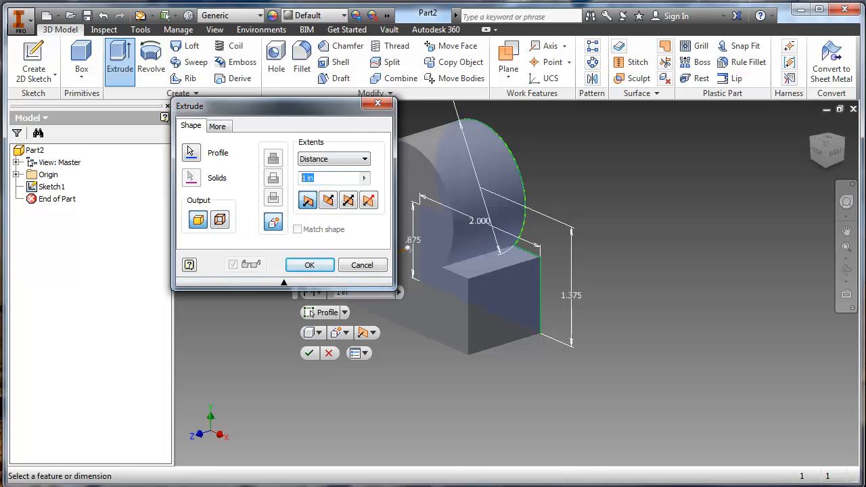
{"action": "key", "text": "alt+Tab"}
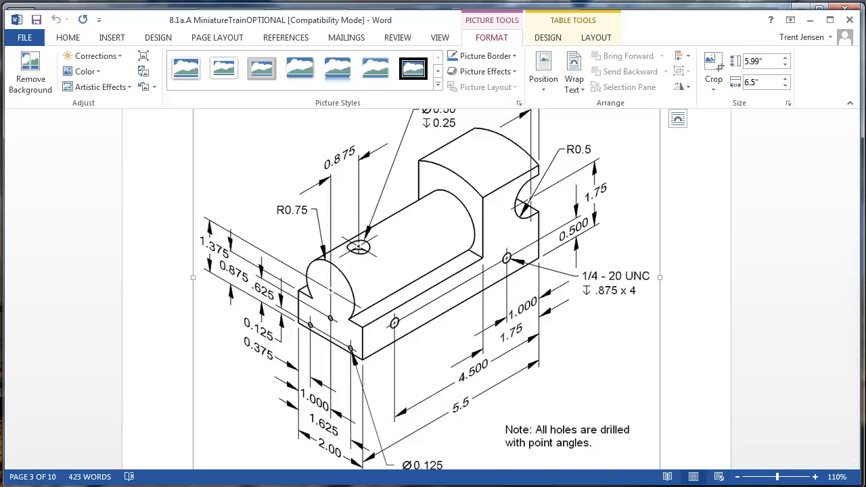
{"action": "key", "text": "alt+Tab"}
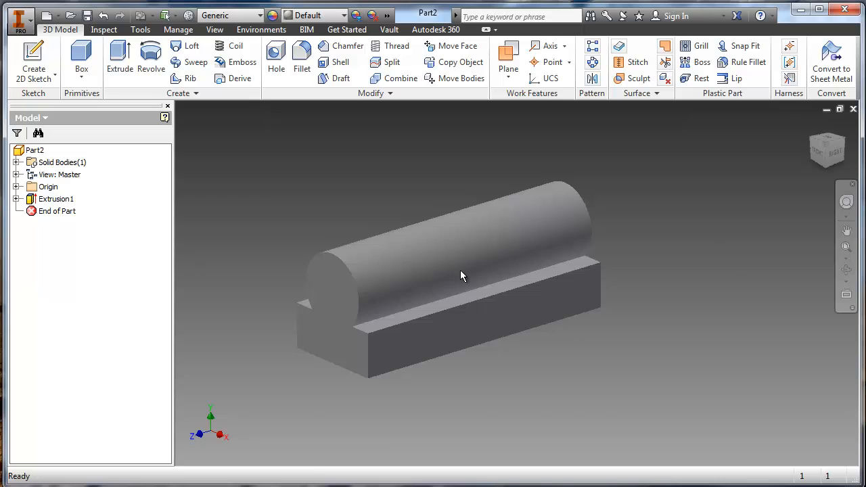
- Create a new sketch on the back face of the extruded train body
{"action": "scroll", "coordinate": [460, 270], "scroll_direction": "down", "scroll_amount": 5}
{"action": "scroll", "coordinate": [461, 270], "scroll_direction": "up", "scroll_amount": 4}
{"action": "middle_click_drag", "start_coordinate": [392, 298], "coordinate": [421, 291]}
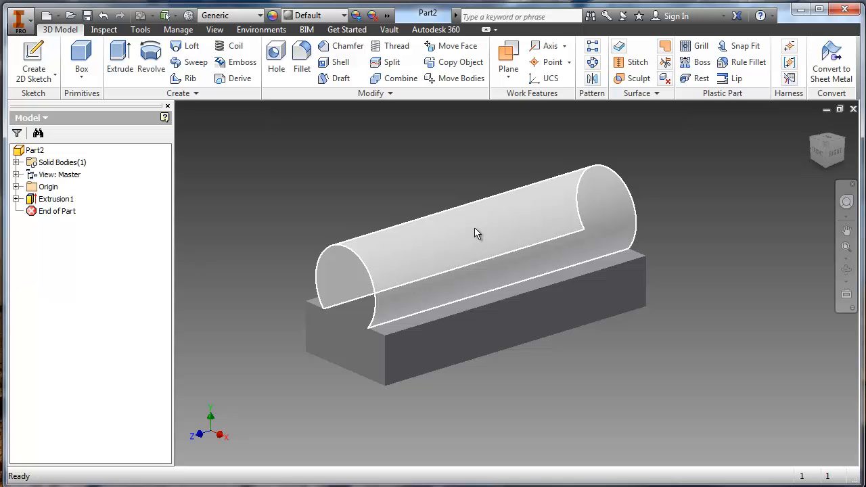
{"action": "middle_click_drag", "start_coordinate": [625, 250], "coordinate": [541, 266], "text": "shift"}
{"action": "left_click", "coordinate": [570, 244]}
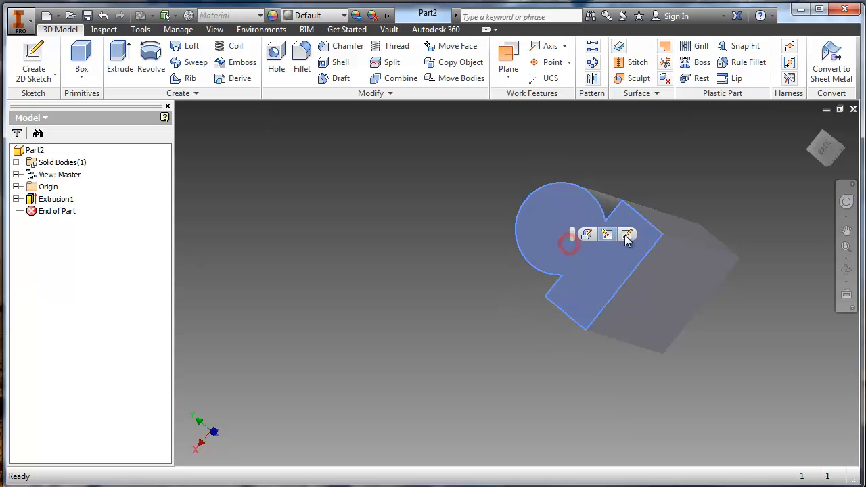
{"action": "left_click", "coordinate": [625, 234]}
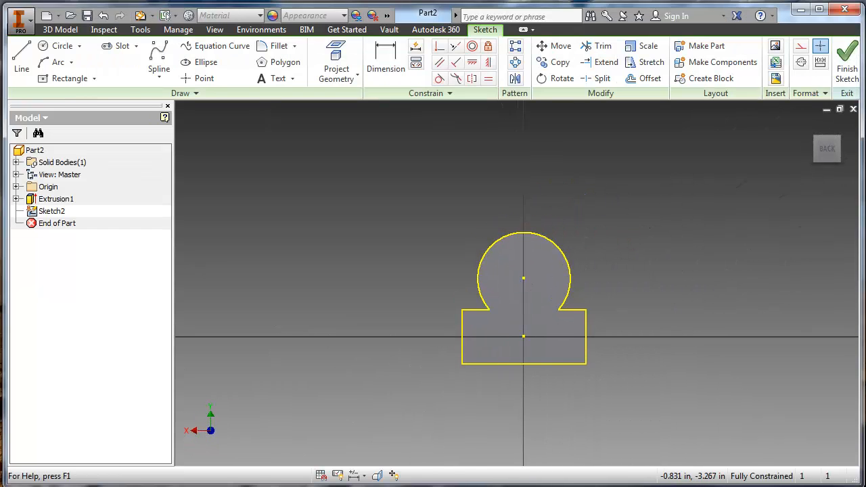
- Check the cab roof arc's center location in the Word drawing and place a point on the vertical axis about 0.23 in below the origin
{"action": "key", "text": "alt+Tab"}
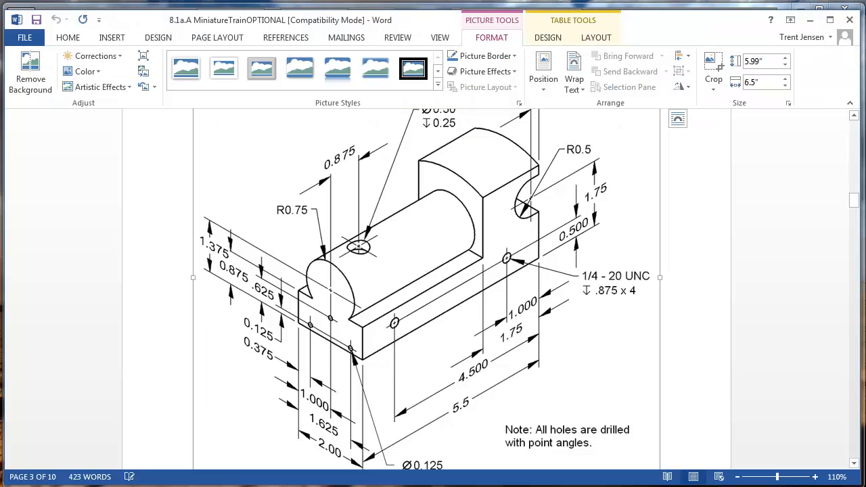
{"action": "scroll", "coordinate": [380, 271], "scroll_direction": "down", "scroll_amount": 15}
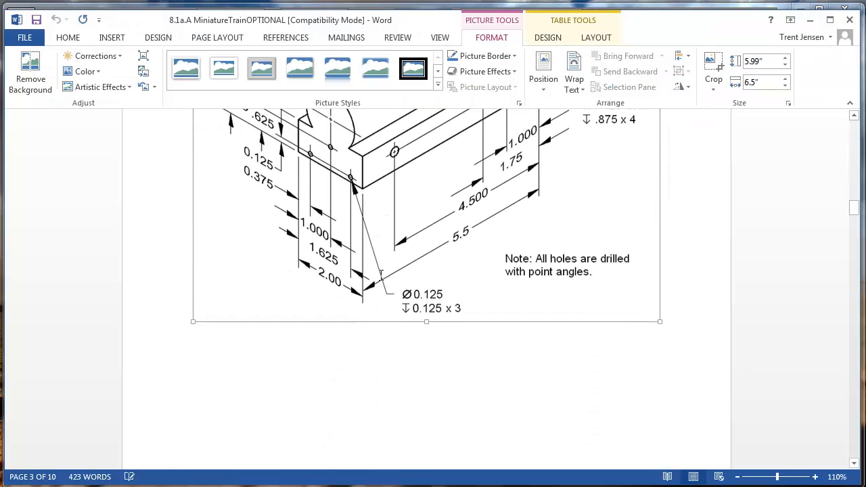
{"action": "scroll", "coordinate": [381, 284], "scroll_direction": "down", "scroll_amount": 8}
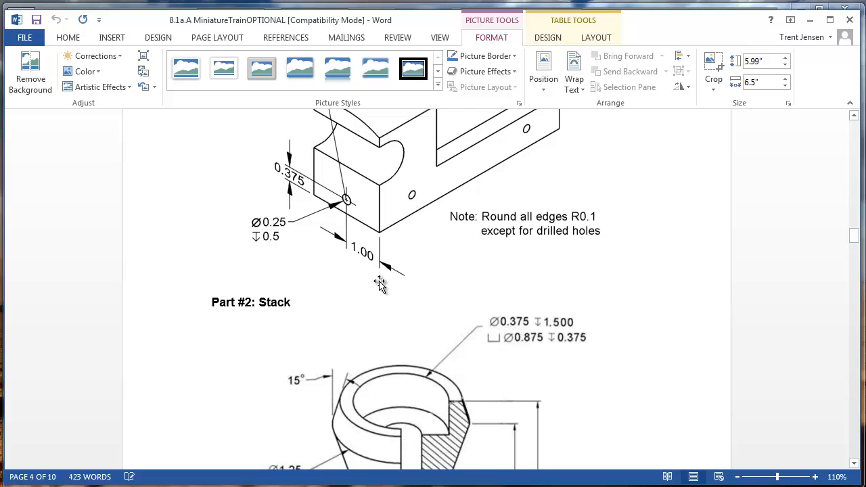
{"action": "scroll", "coordinate": [319, 230], "scroll_direction": "up", "scroll_amount": 4}
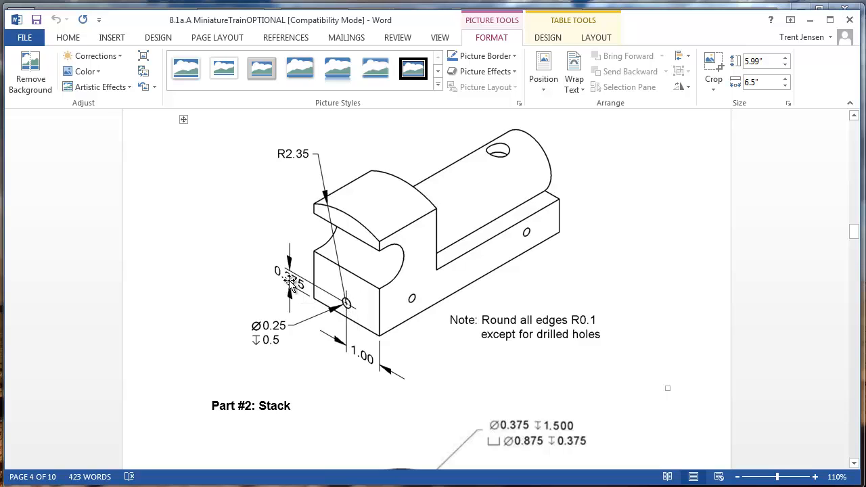
{"action": "key", "text": "alt+Tab"}
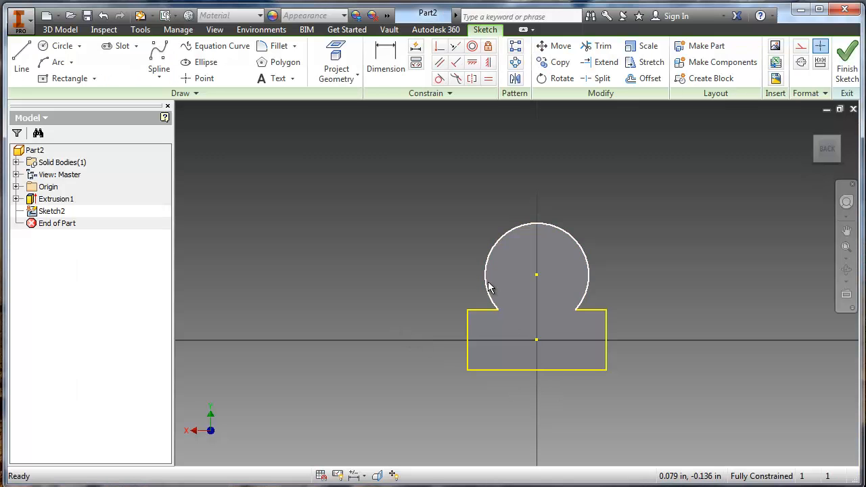
{"action": "scroll", "coordinate": [528, 350], "scroll_direction": "up", "scroll_amount": 4}
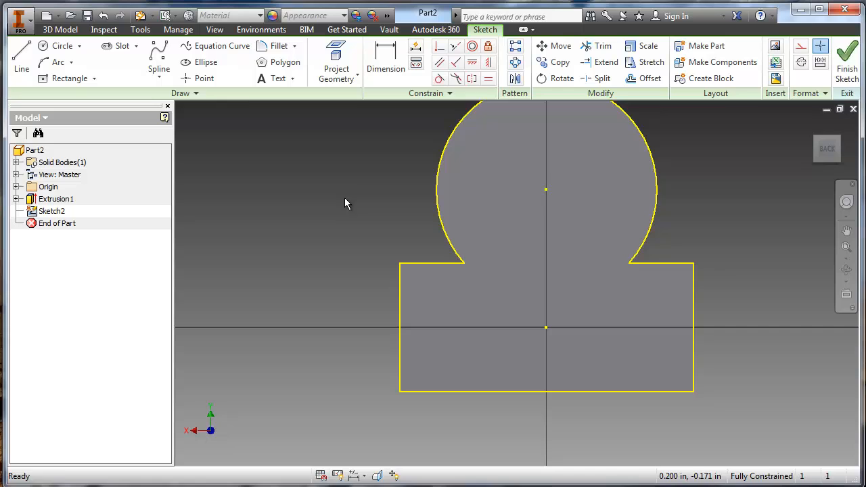
{"action": "left_click", "coordinate": [202, 79]}
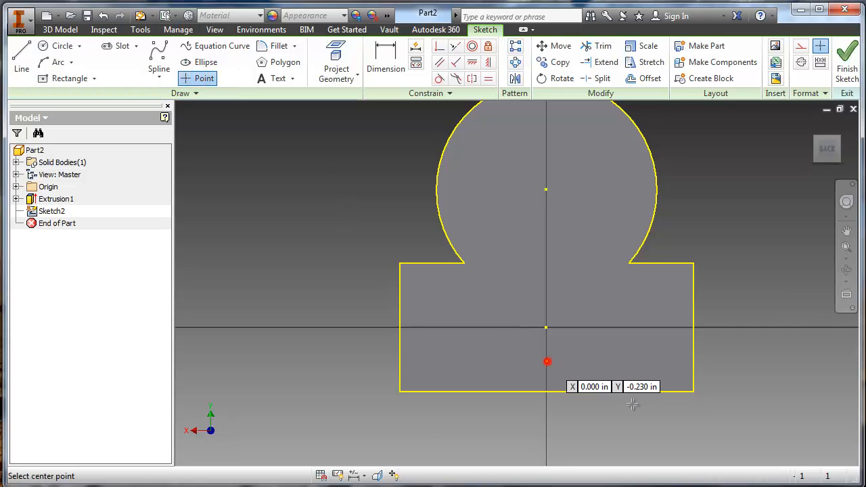
{"action": "left_click", "coordinate": [547, 361]}
- Dimension the point's height above the base's bottom edge as .375 in
{"action": "key", "text": "d"}
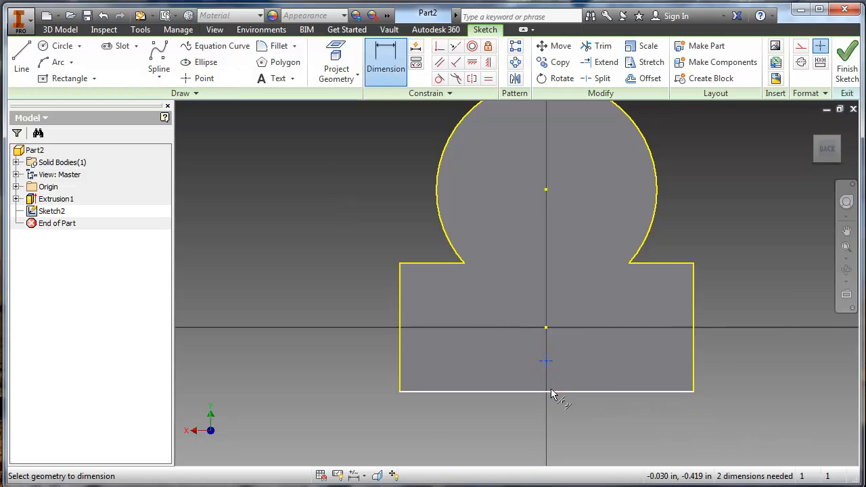
{"action": "left_click", "coordinate": [551, 392]}
{"action": "left_click", "coordinate": [586, 371]}
{"action": "type", "text": ".3"}
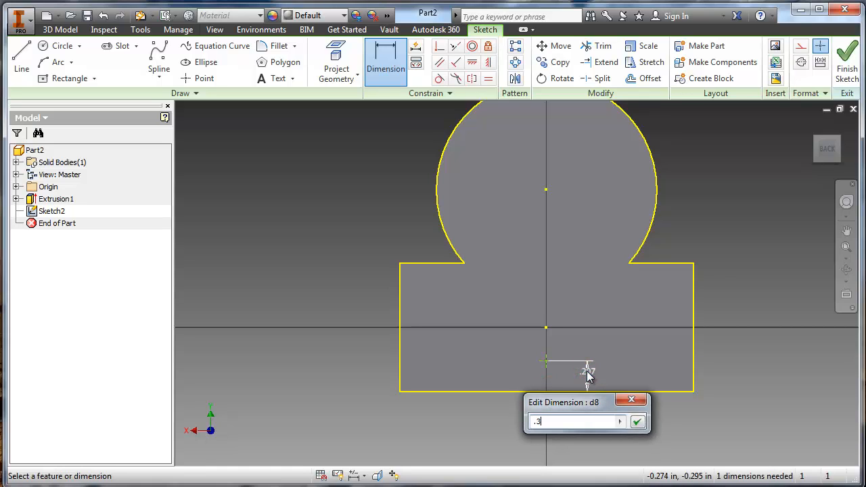
{"action": "type", "text": "75"}
{"action": "key", "text": "Return"}
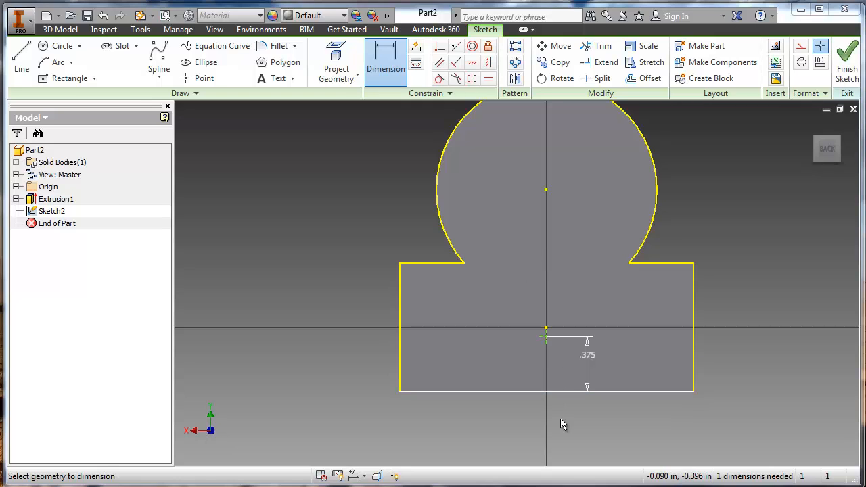
- Draw a center point arc of about 4.85 in radius around the sketch point, spanning above the boiler and roughly symmetric about the vertical axis
{"action": "scroll", "coordinate": [434, 376], "scroll_direction": "up", "scroll_amount": 2}
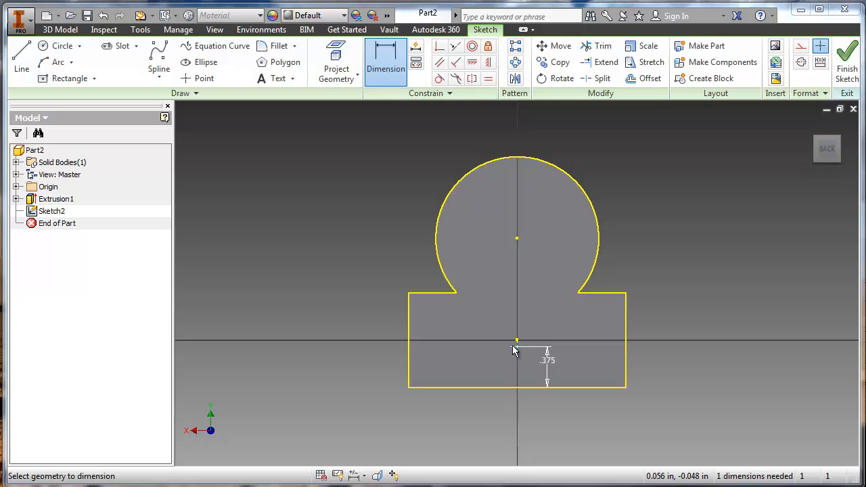
{"action": "scroll", "coordinate": [513, 350], "scroll_direction": "up", "scroll_amount": 3}
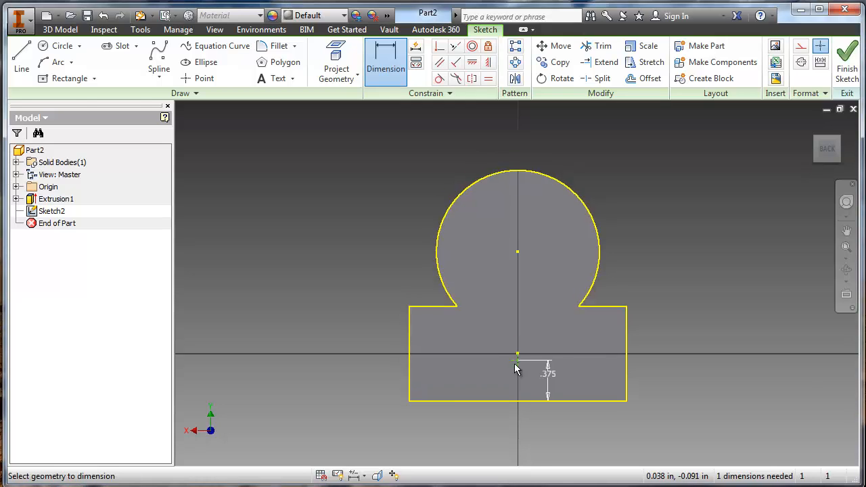
{"action": "left_click", "coordinate": [70, 65]}
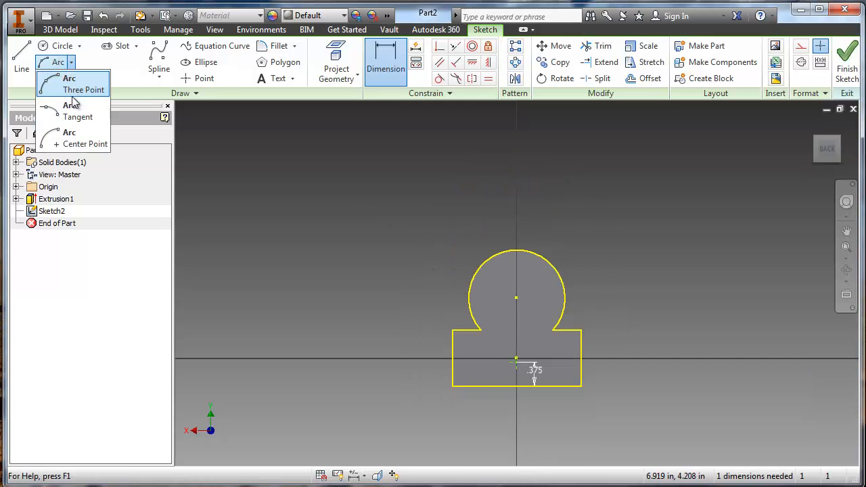
{"action": "left_click", "coordinate": [85, 142]}
{"action": "scroll", "coordinate": [522, 374], "scroll_direction": "up", "scroll_amount": 5}
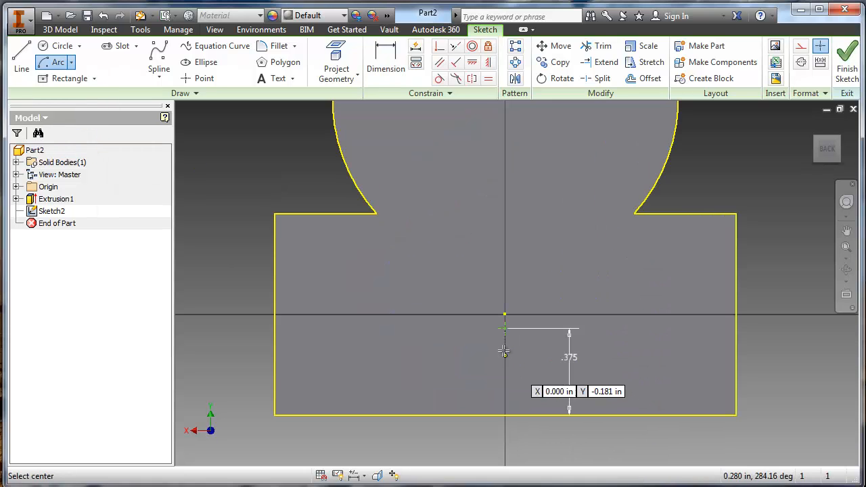
{"action": "left_click", "coordinate": [505, 329]}
{"action": "scroll", "coordinate": [505, 329], "scroll_direction": "down", "scroll_amount": 5}
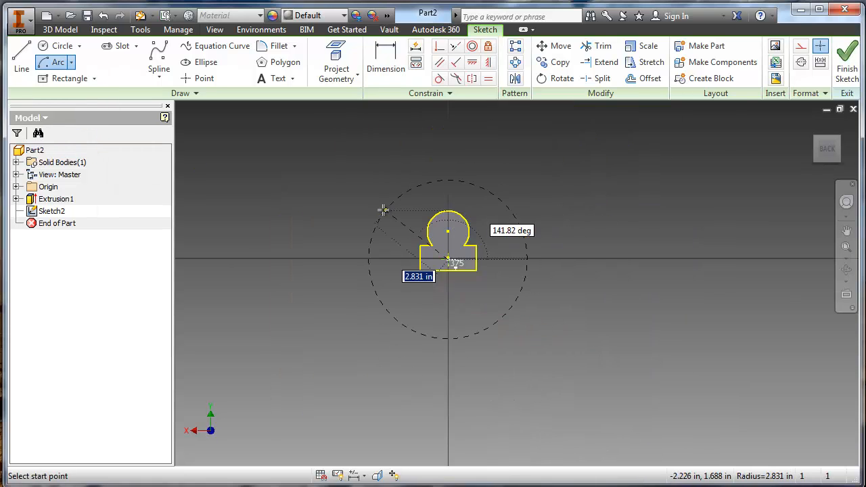
{"action": "middle_click_drag", "start_coordinate": [383, 210], "coordinate": [379, 268]}
{"action": "left_click", "coordinate": [316, 273]}
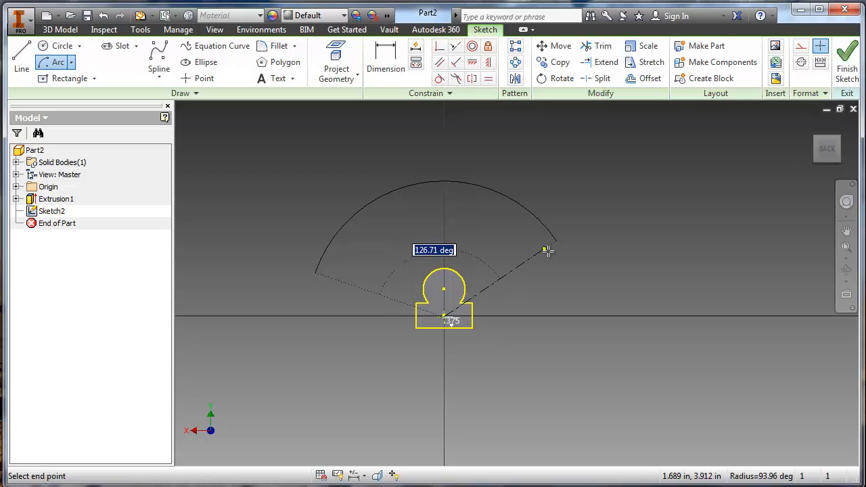
{"action": "left_click", "coordinate": [572, 274]}
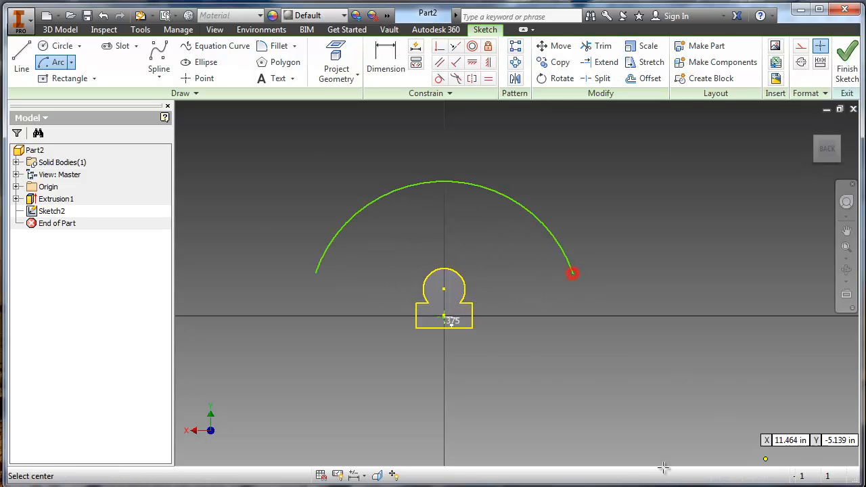
- Dimension the cab roof arc's radius as 2.38 in
{"action": "scroll", "coordinate": [396, 277], "scroll_direction": "up", "scroll_amount": 3}
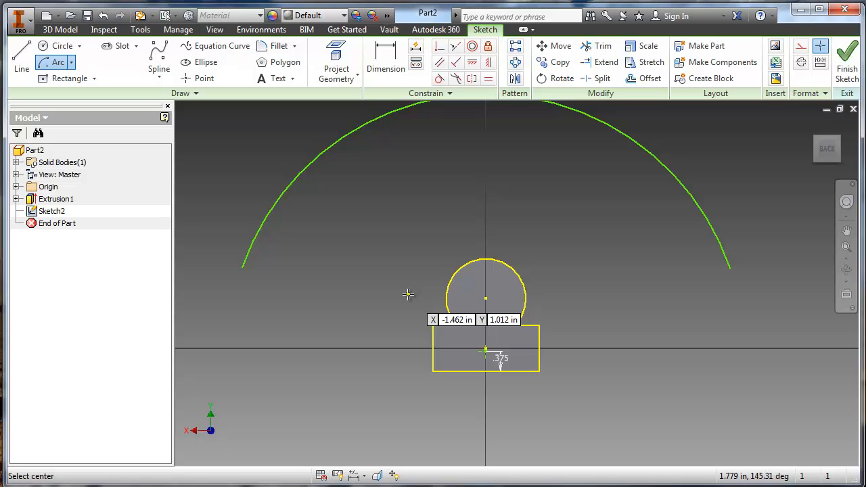
{"action": "middle_click_drag", "start_coordinate": [407, 216], "coordinate": [411, 251]}
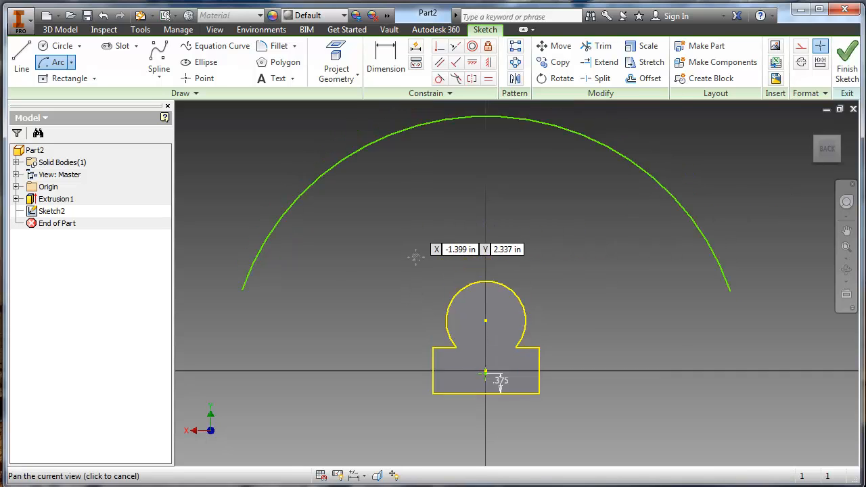
{"action": "key", "text": "d"}
{"action": "left_click", "coordinate": [394, 150]}
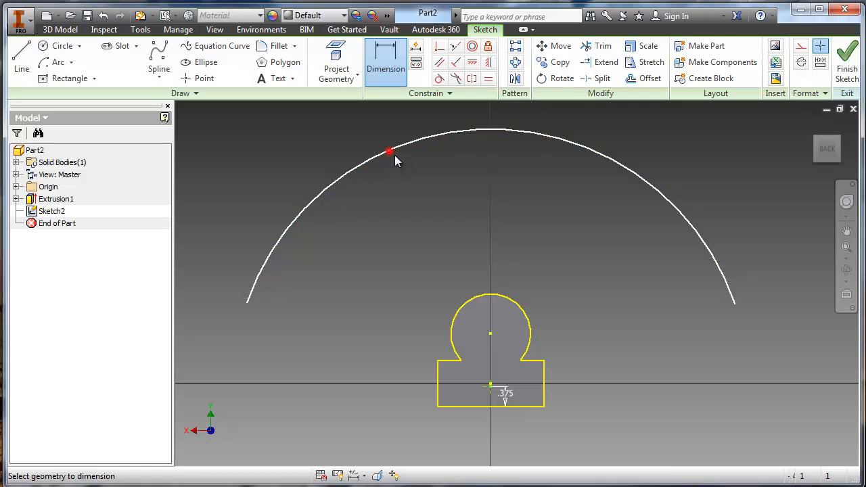
{"action": "left_click", "coordinate": [408, 184]}
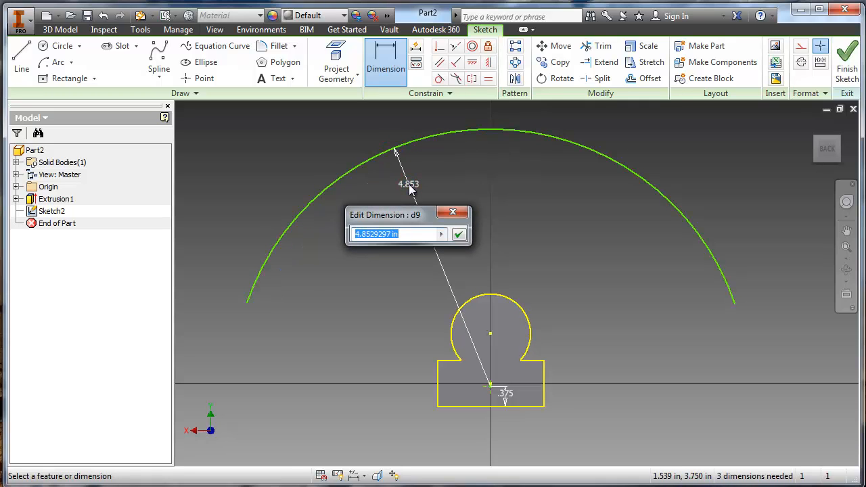
{"action": "type", "text": "2.35"}
{"action": "key", "text": "Return"}
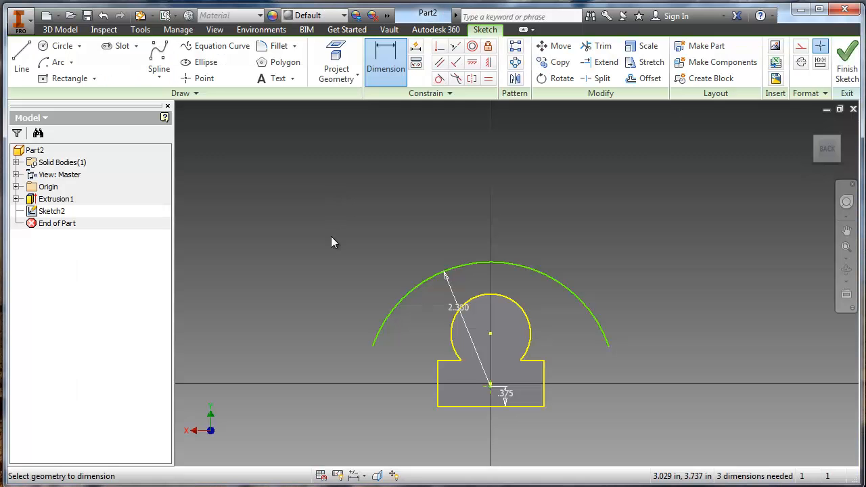
- Draw two vertical lines from the base's bottom corners up to the cab roof arc
{"action": "scroll", "coordinate": [476, 302], "scroll_direction": "up", "scroll_amount": 3}
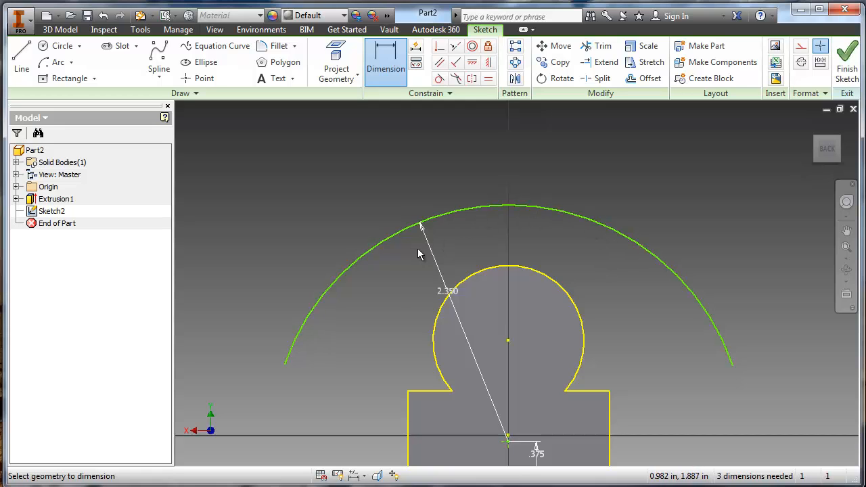
{"action": "left_click", "coordinate": [21, 61]}
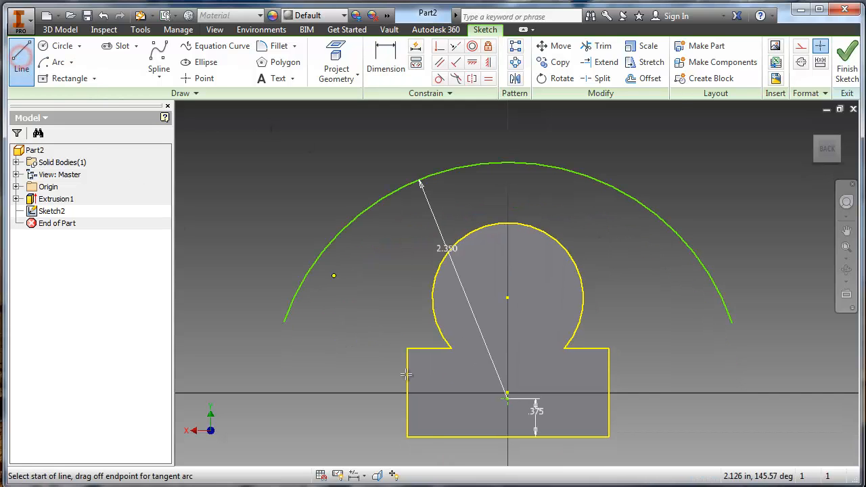
{"action": "left_click", "coordinate": [406, 437]}
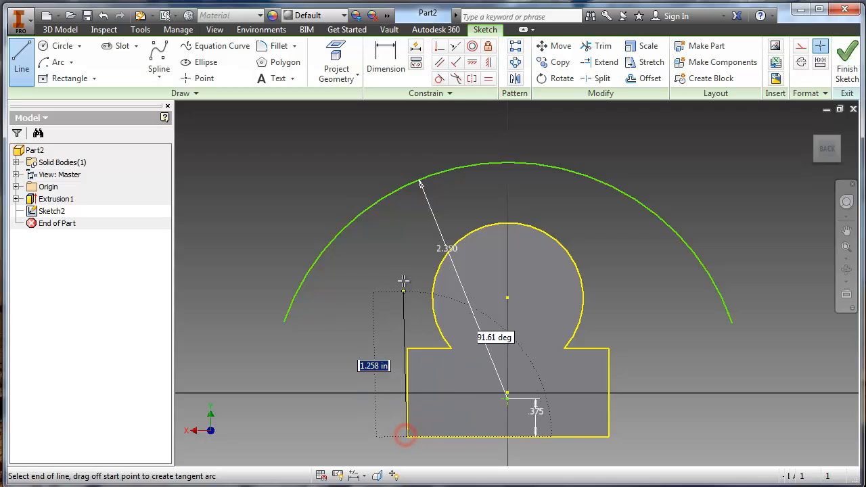
{"action": "left_click", "coordinate": [406, 187]}
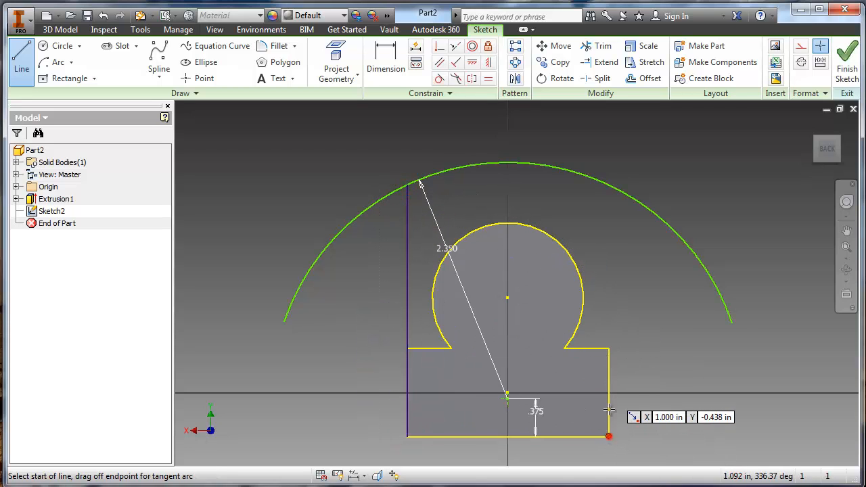
{"action": "left_click", "coordinate": [608, 437]}
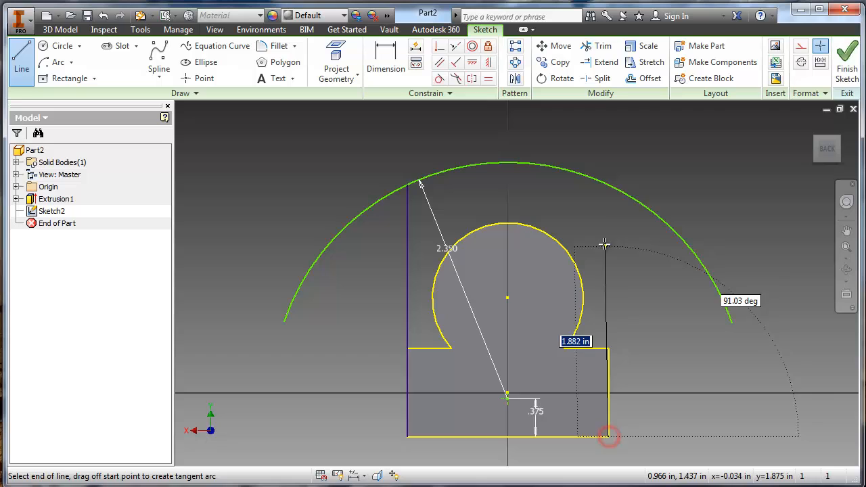
{"action": "left_click", "coordinate": [610, 187]}
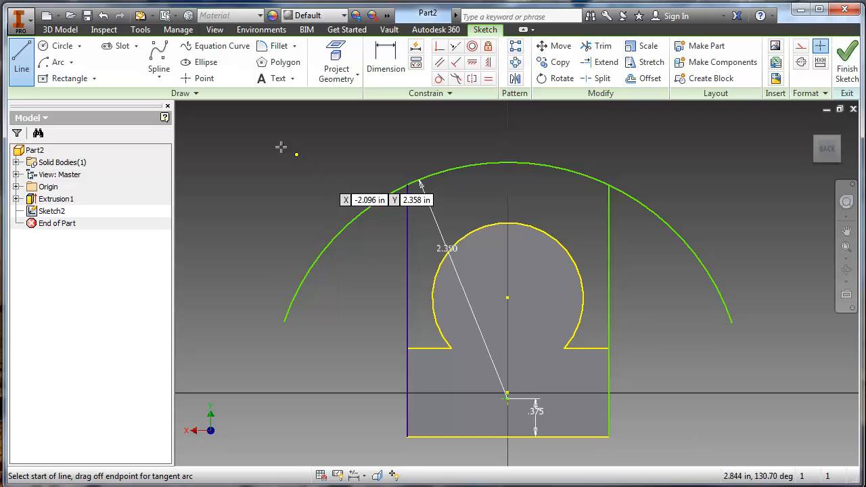
- Trim the roof arc's ends outside the two vertical lines and finish the sketch
{"action": "key", "text": "x"}
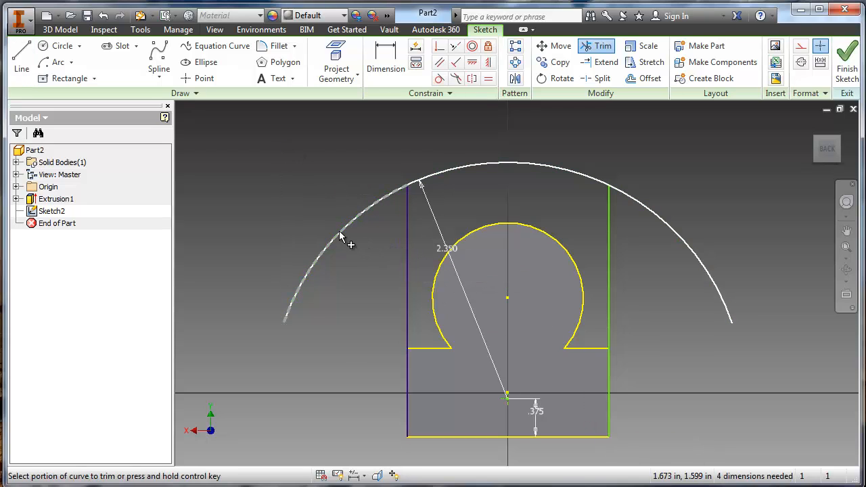
{"action": "left_click", "coordinate": [340, 232]}
{"action": "left_click", "coordinate": [647, 207]}
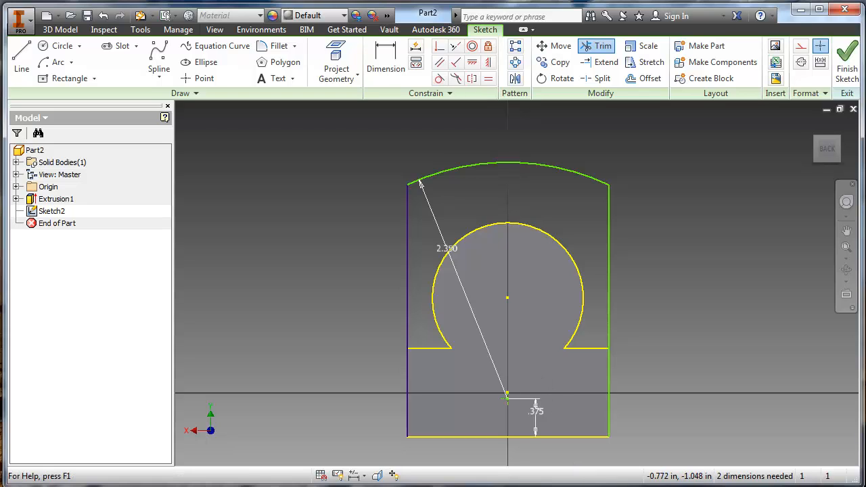
{"action": "left_click", "coordinate": [847, 68]}
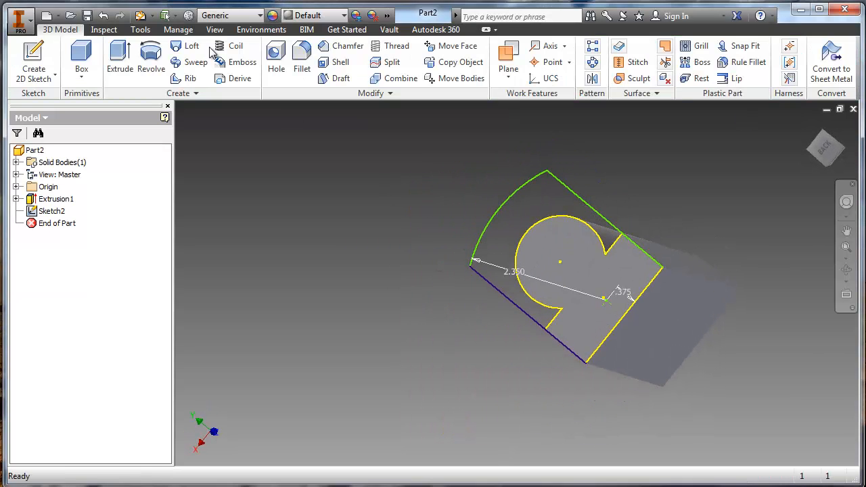
- Start extruding the cab profile surrounding the boiler and set Direction 2 so it runs forward over the body
{"action": "key", "text": "e"}
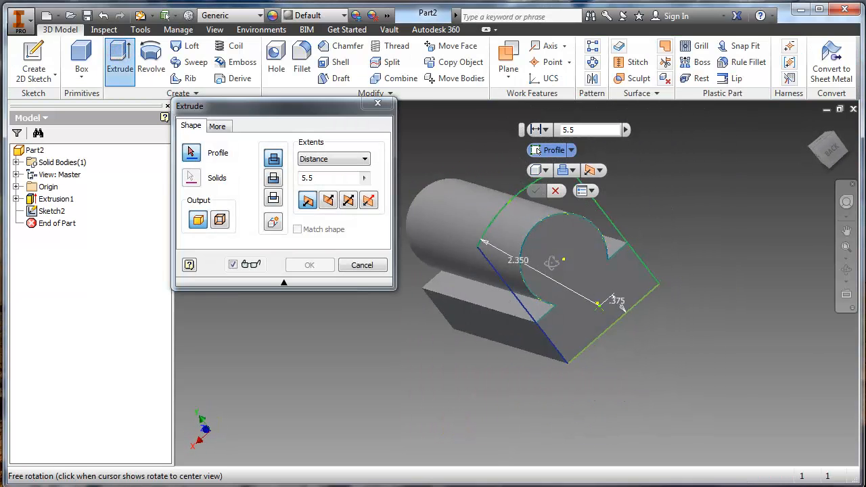
{"action": "left_click", "coordinate": [494, 241]}
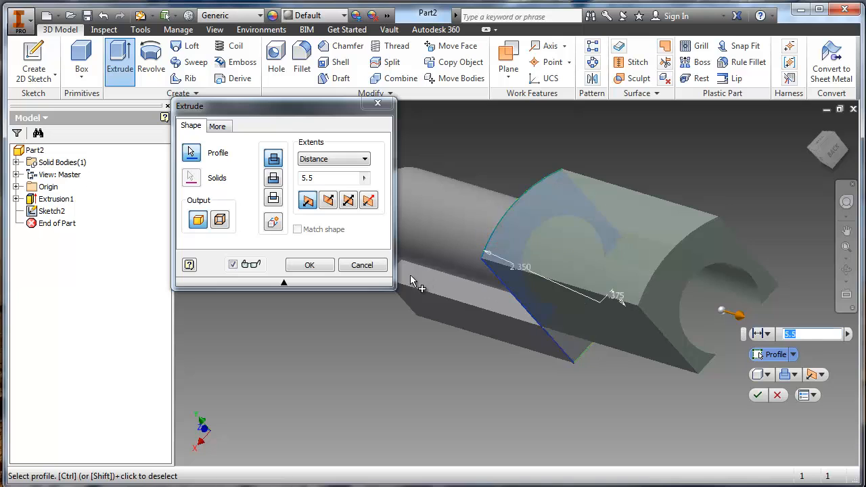
{"action": "middle_click_drag", "start_coordinate": [412, 286], "coordinate": [531, 227], "text": "shift"}
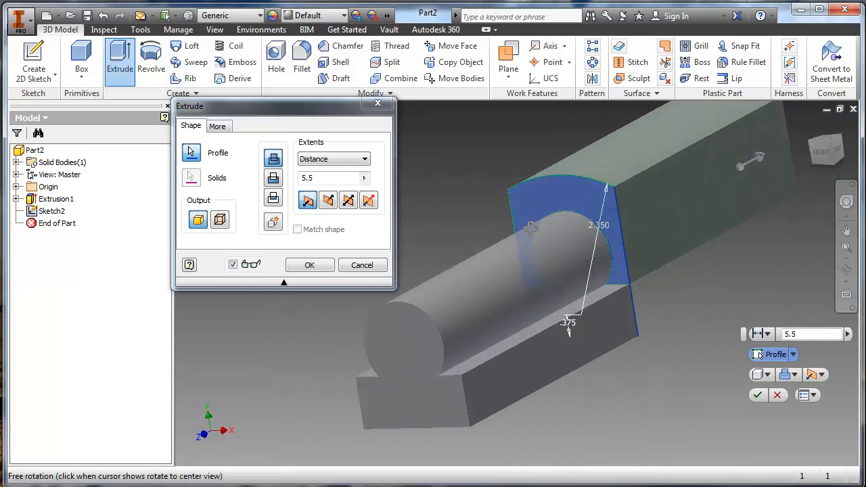
{"action": "left_click", "coordinate": [330, 203]}
{"action": "left_click", "coordinate": [308, 202]}
{"action": "left_click", "coordinate": [329, 202]}
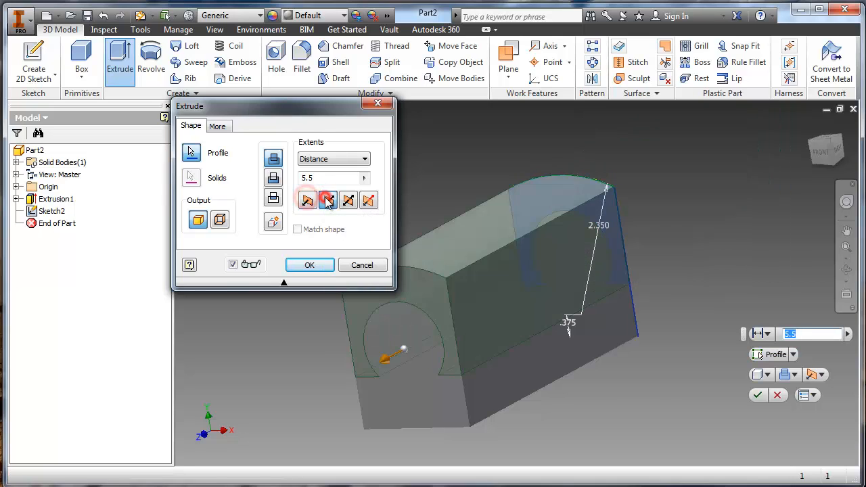
{"action": "left_click", "coordinate": [308, 201]}
{"action": "left_click", "coordinate": [329, 202]}
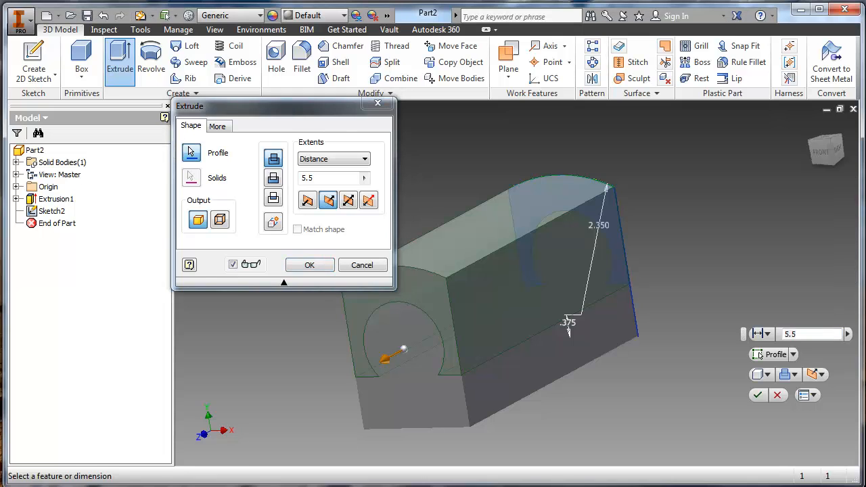
- Check the cab length in the Word drawing and extrude the cab profile 1.75 in along the body
{"action": "key", "text": "alt+Tab"}
{"action": "left_click", "coordinate": [445, 250]}
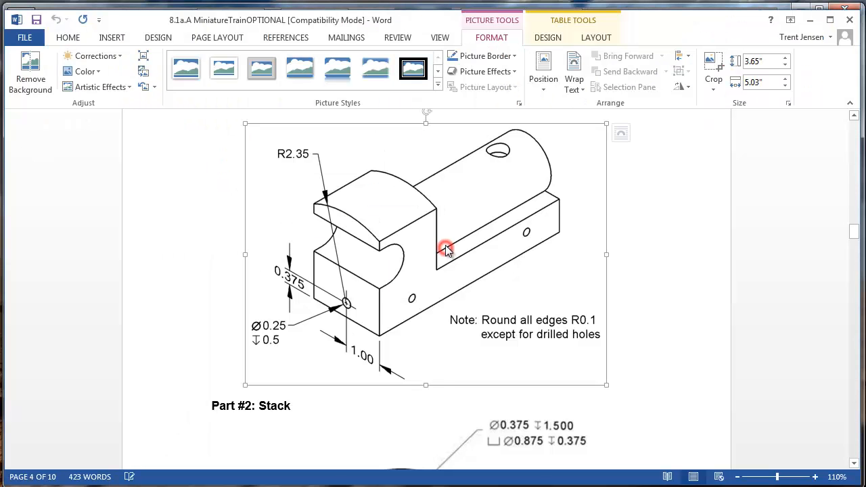
{"action": "scroll", "coordinate": [445, 249], "scroll_direction": "up", "scroll_amount": 14}
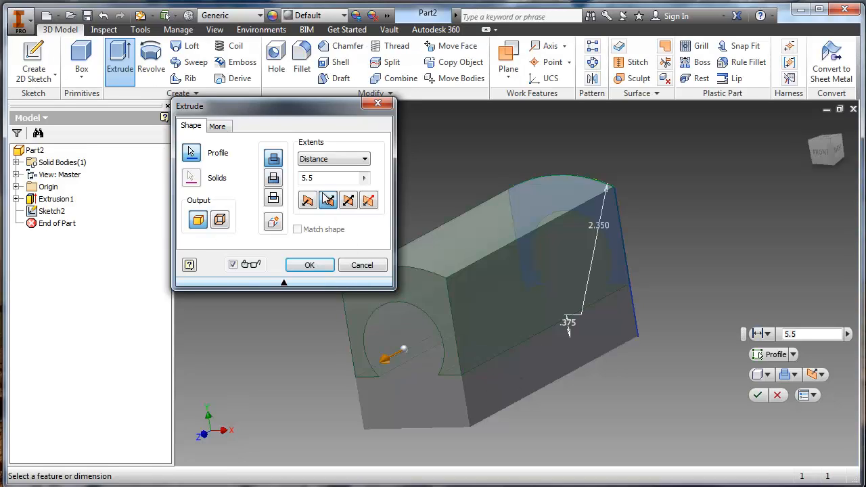
{"action": "left_click", "coordinate": [327, 200]}
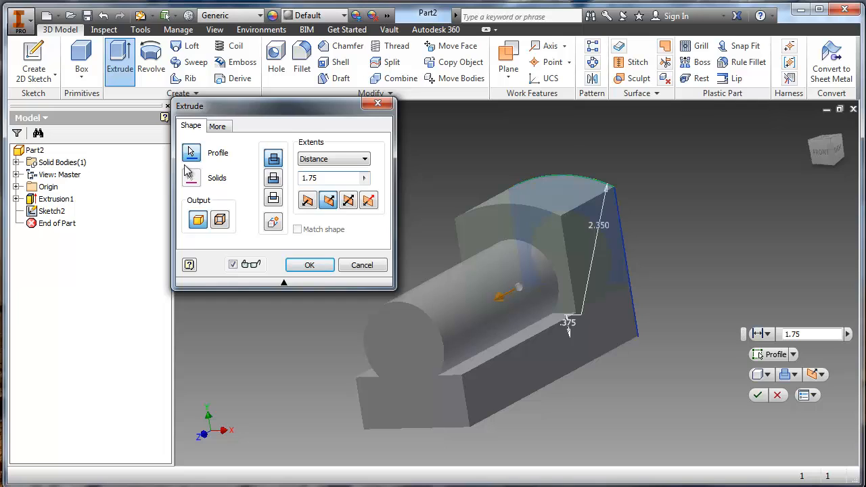
{"action": "key", "text": "Return"}
- Check the rounded cutout at the back of the cab in the Word drawing, then return to Inventor
{"action": "middle_click_drag", "start_coordinate": [501, 298], "coordinate": [460, 308], "text": "shift"}
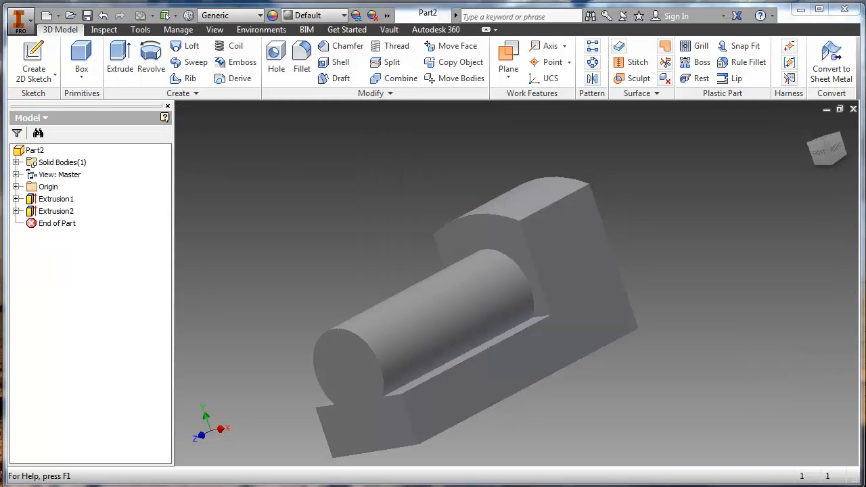
{"action": "left_click", "coordinate": [539, 365]}
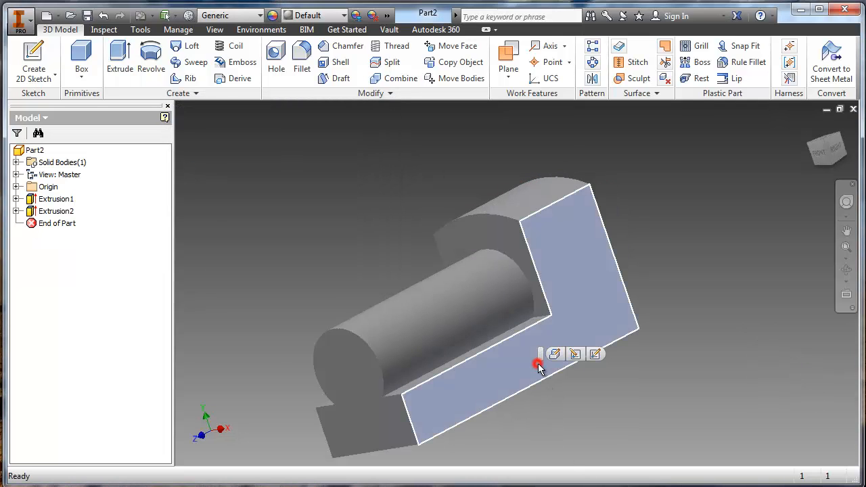
{"action": "key", "text": "F6"}
{"action": "left_click", "coordinate": [262, 251]}
{"action": "middle_click_drag", "start_coordinate": [378, 345], "coordinate": [284, 251], "text": "shift"}
{"action": "middle_click_drag", "start_coordinate": [219, 245], "coordinate": [496, 360], "text": "shift"}
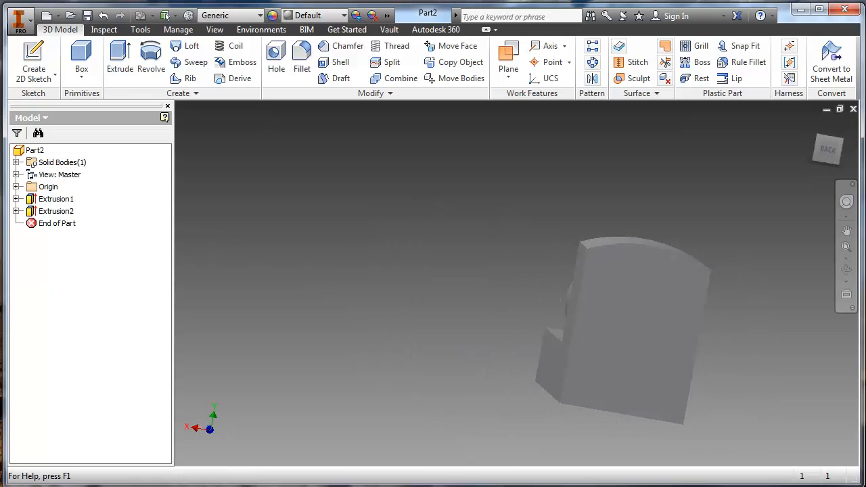
{"action": "key", "text": "alt+Tab"}
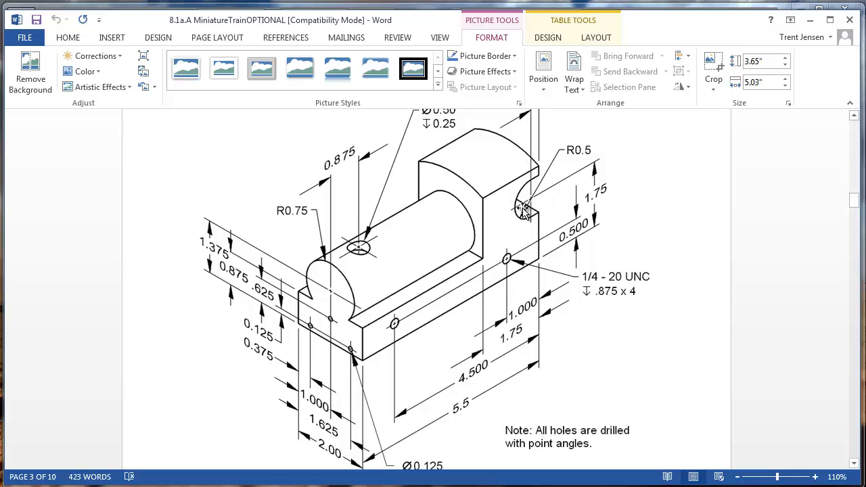
{"action": "scroll", "coordinate": [535, 204], "scroll_direction": "up", "scroll_amount": 2}
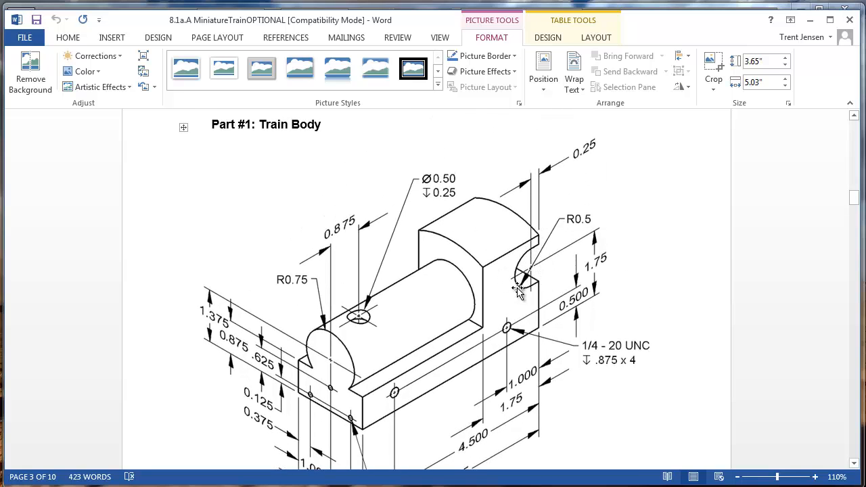
{"action": "key", "text": "alt+Tab"}
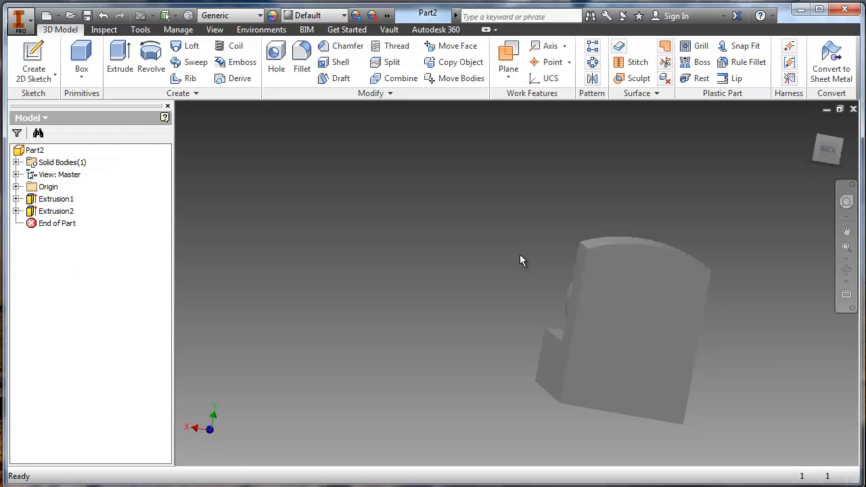
- Create a new sketch on the train body's L-shaped right side face
{"action": "middle_click_drag", "start_coordinate": [544, 302], "coordinate": [632, 293], "text": "shift"}
{"action": "left_click", "coordinate": [633, 292]}
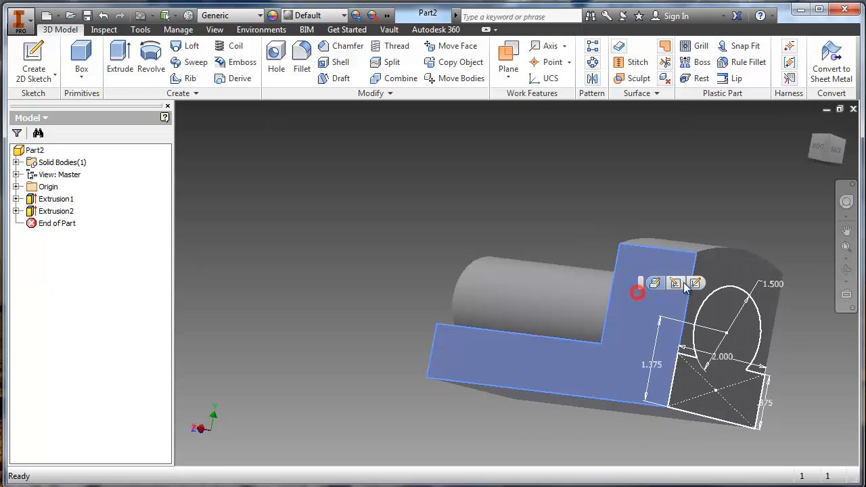
{"action": "left_click", "coordinate": [676, 283]}
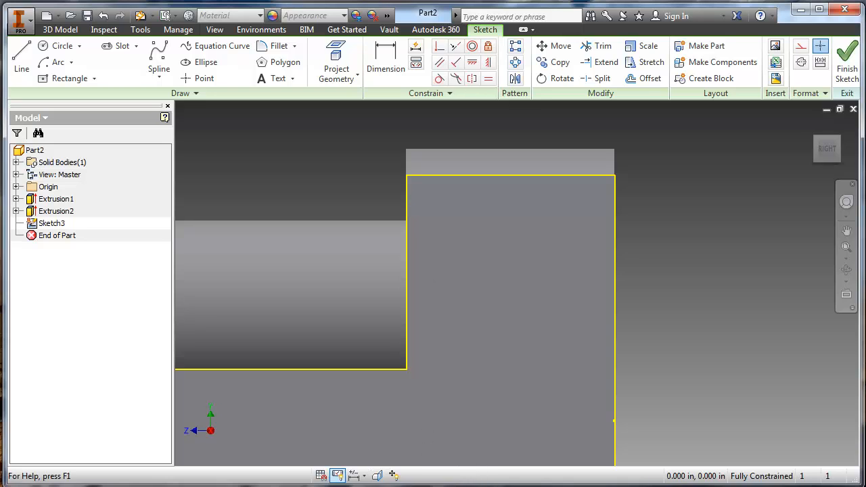
- Draw a circle on the cab's side face, crossing the rear edge with its center about 0.39 in inside it
{"action": "key", "text": "alt+Tab"}
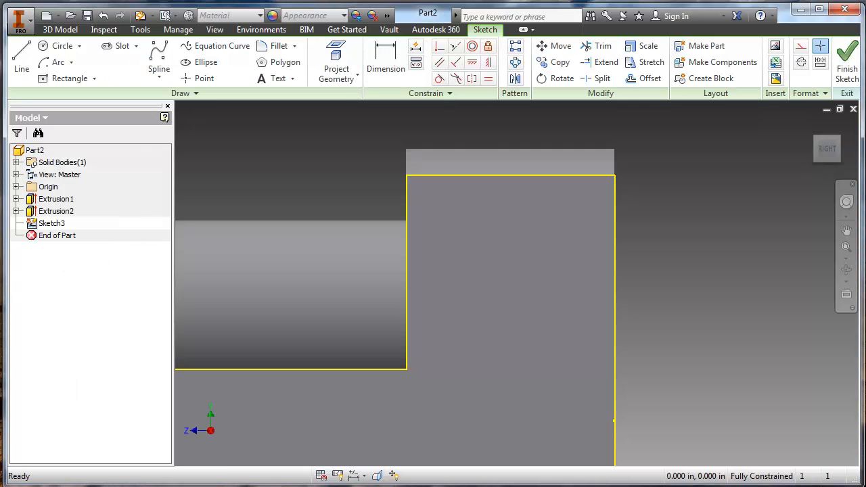
{"action": "left_click", "coordinate": [62, 45]}
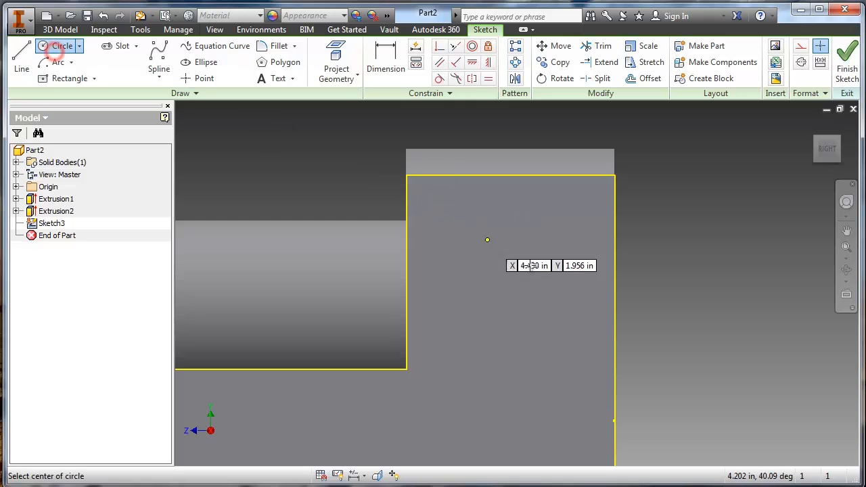
{"action": "left_click", "coordinate": [568, 266]}
{"action": "left_click", "coordinate": [509, 212]}
- Dimension the cutout circle's diameter as 1 in
{"action": "key", "text": "d"}
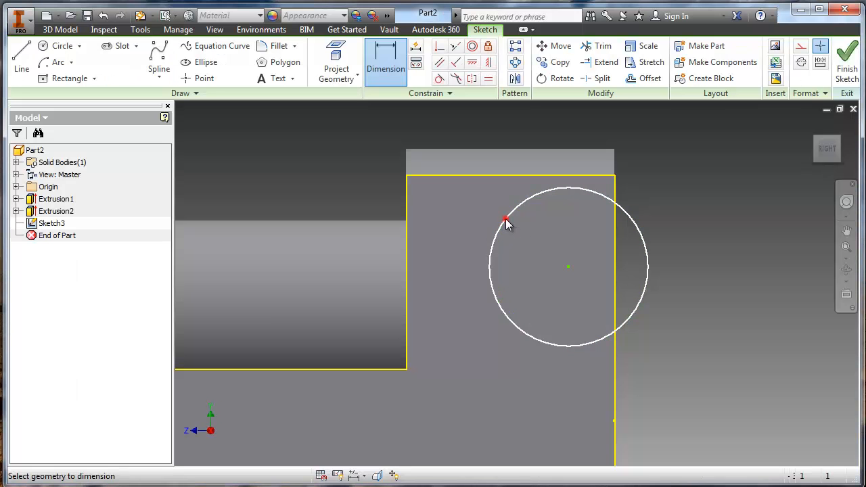
{"action": "left_click", "coordinate": [505, 226]}
{"action": "left_click", "coordinate": [470, 218]}
{"action": "type", "text": "1.3311475"}
{"action": "key", "text": "Return"}
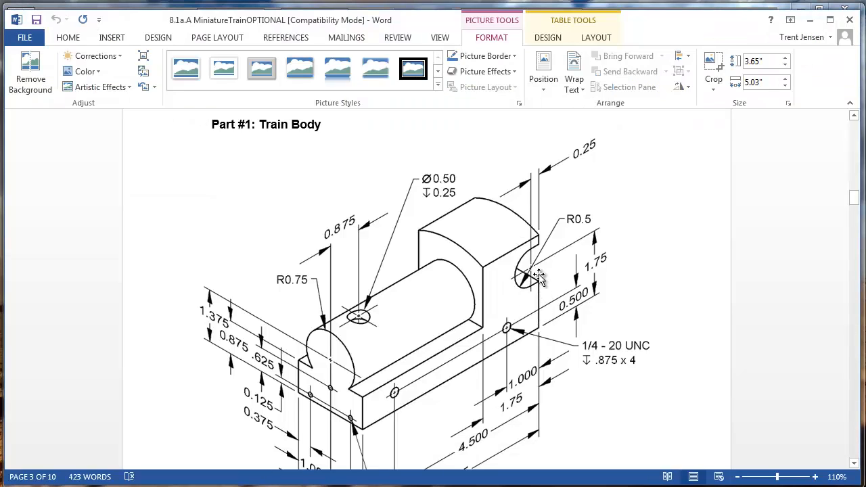
- Check the circle's offset in the Word drawing and dimension its center .25 in from the cab's rear edge
{"action": "scroll", "coordinate": [541, 277], "scroll_direction": "up", "scroll_amount": 1, "text": "ctrl"}
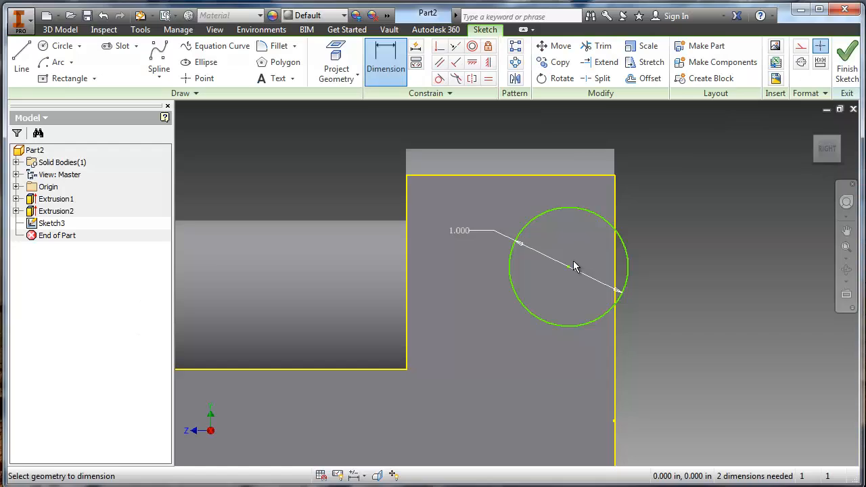
{"action": "left_click", "coordinate": [569, 267]}
{"action": "left_click", "coordinate": [616, 200]}
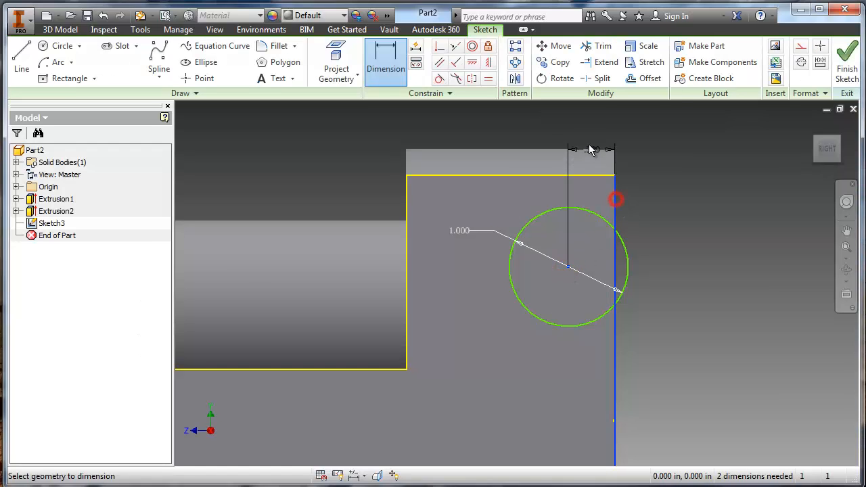
{"action": "left_click", "coordinate": [586, 141]}
{"action": "type", "text": ".25"}
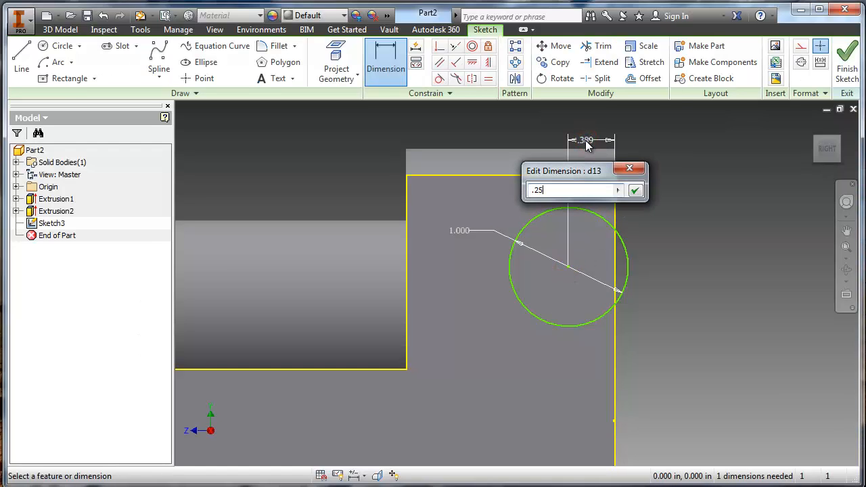
{"action": "key", "text": "Return"}
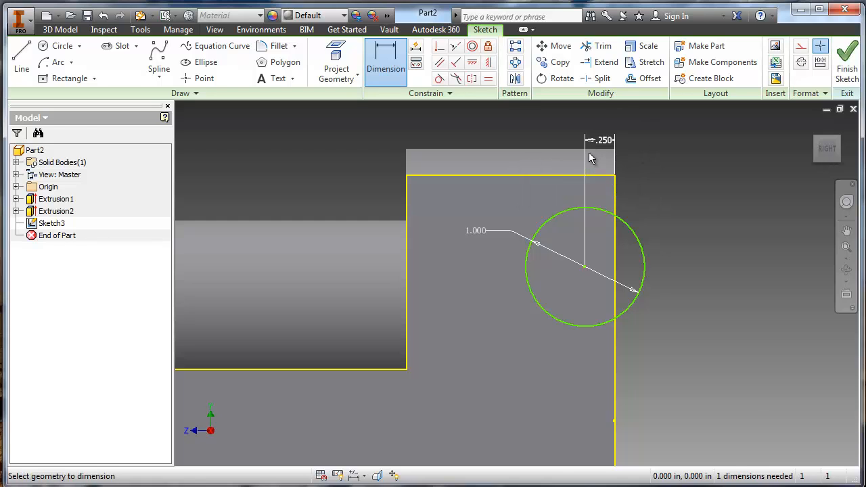
- Check the cutout height in the Word drawing and dimension the circle's center 1.75 in above the body's bottom edge
{"action": "key", "text": "alt+Tab"}
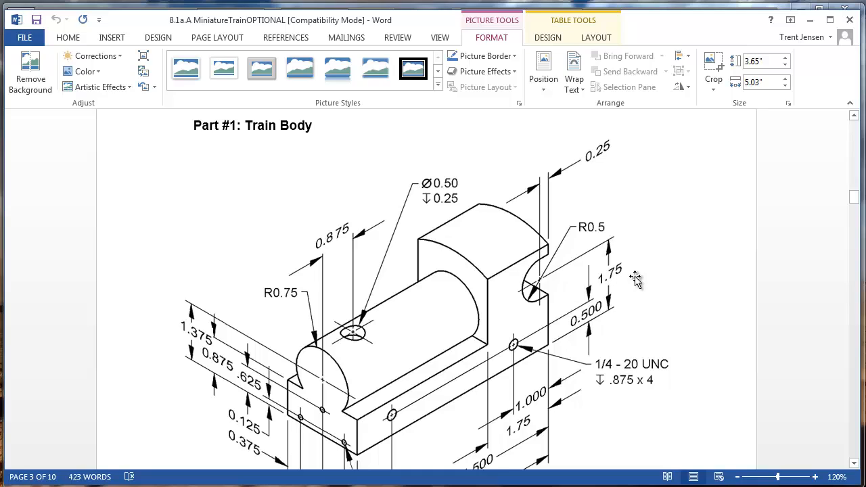
{"action": "key", "text": "alt+Tab"}
{"action": "middle_click_drag", "start_coordinate": [604, 274], "coordinate": [534, 209]}
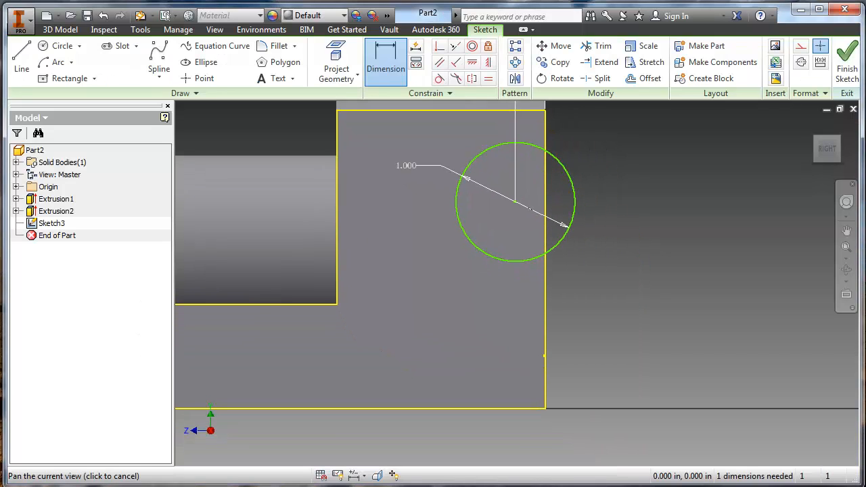
{"action": "left_click", "coordinate": [515, 201]}
{"action": "left_click", "coordinate": [522, 408]}
{"action": "left_click", "coordinate": [591, 332]}
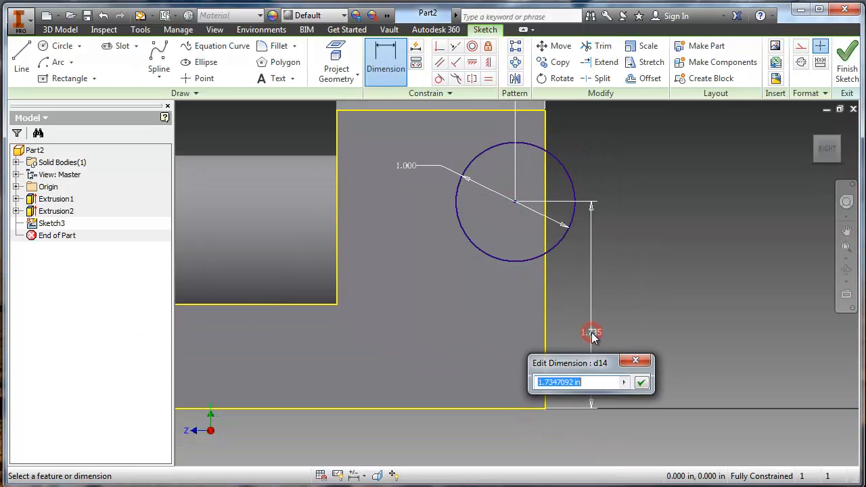
{"action": "type", "text": "1.75"}
{"action": "key", "text": "Return"}
- Draw two horizontal lines from the circle's top and bottom points to the cab's rear edge
{"action": "scroll", "coordinate": [512, 216], "scroll_direction": "down", "scroll_amount": 3}
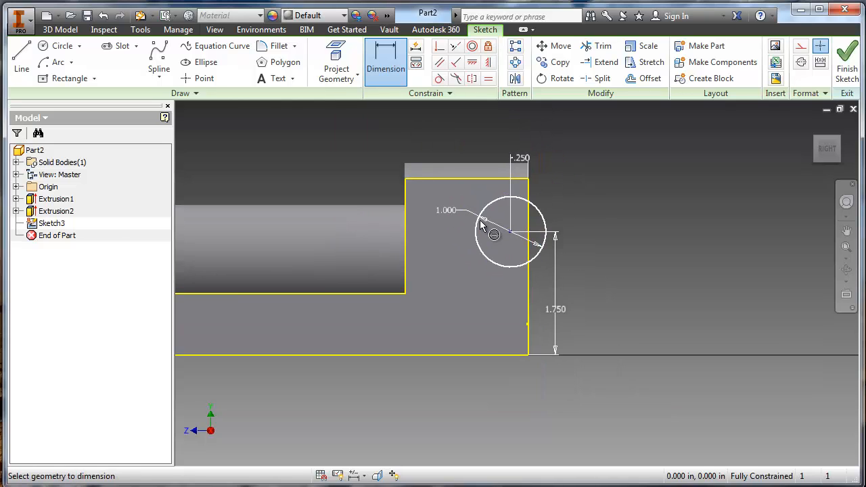
{"action": "scroll", "coordinate": [516, 251], "scroll_direction": "up", "scroll_amount": 5}
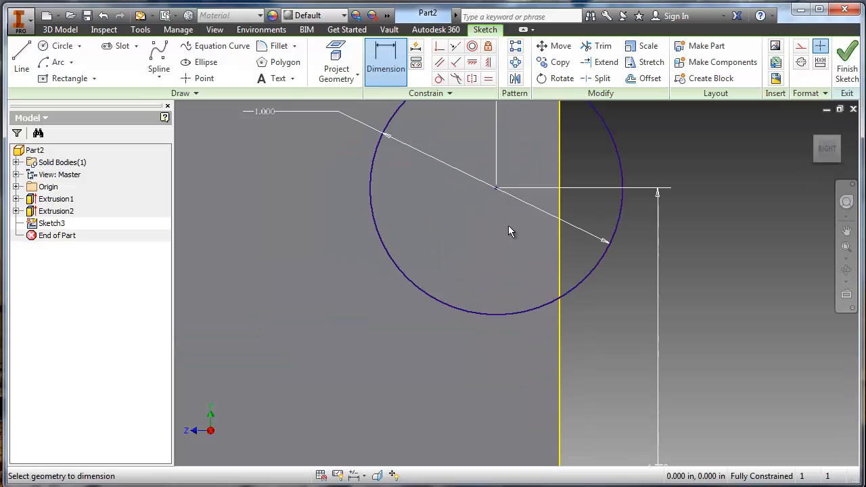
{"action": "scroll", "coordinate": [509, 230], "scroll_direction": "down", "scroll_amount": 3}
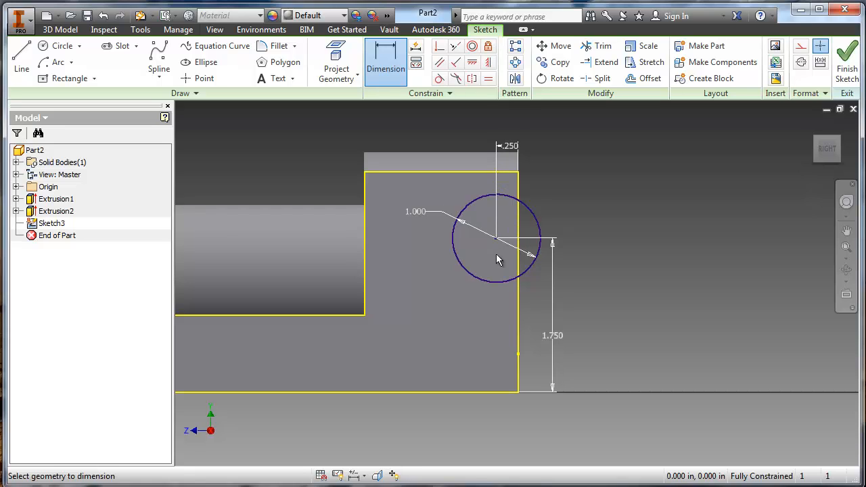
{"action": "scroll", "coordinate": [502, 272], "scroll_direction": "up", "scroll_amount": 3}
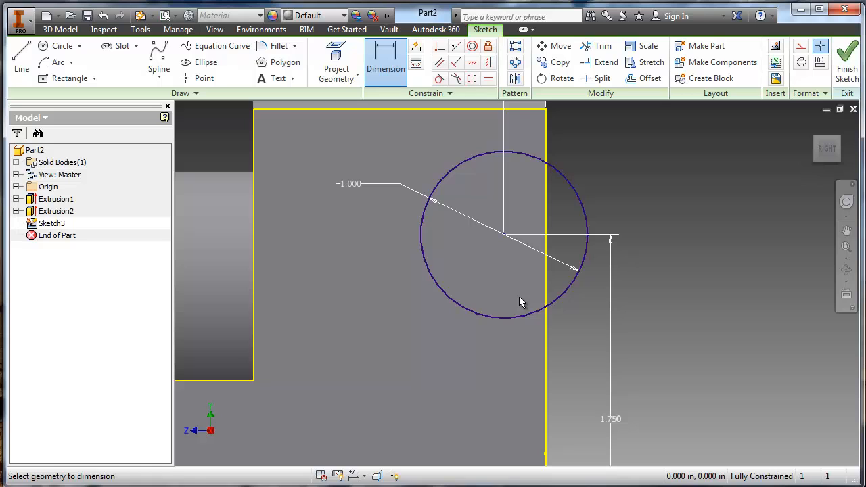
{"action": "key", "text": "alt+Tab"}
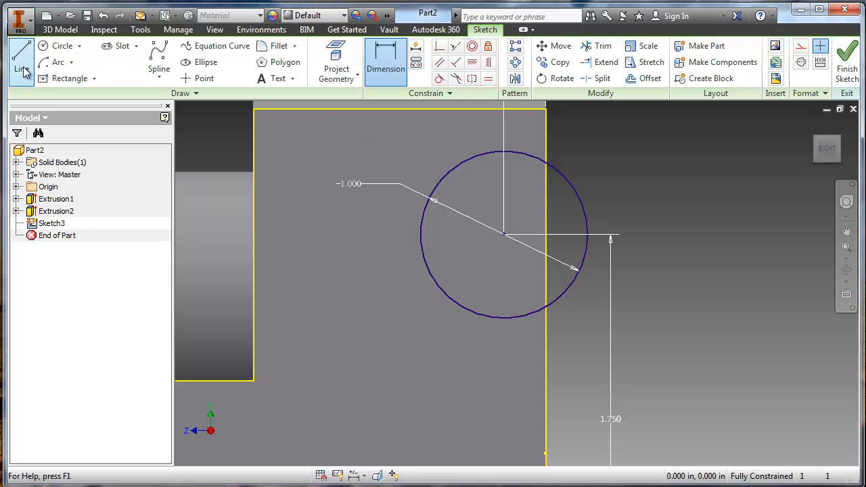
{"action": "left_click", "coordinate": [19, 62]}
{"action": "left_click", "coordinate": [503, 152]}
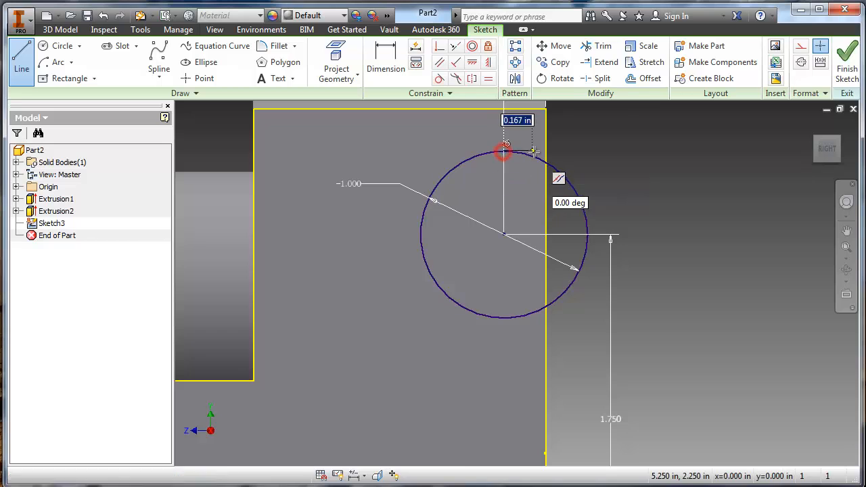
{"action": "double_click", "coordinate": [545, 152]}
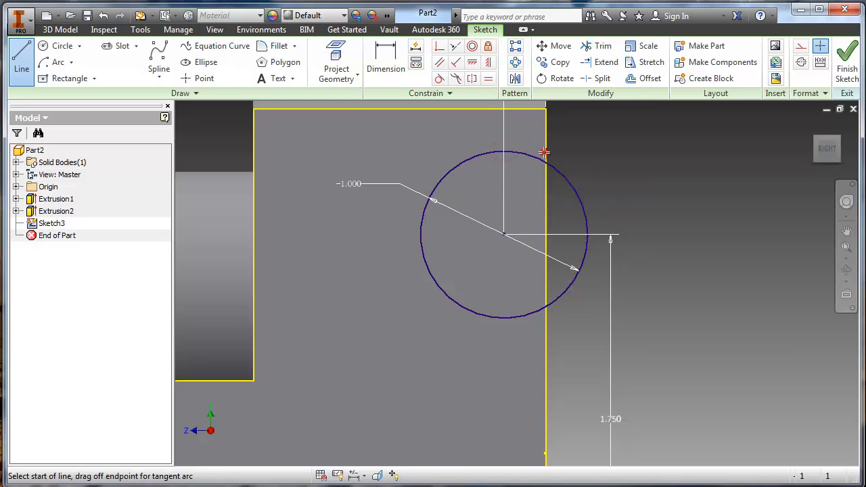
{"action": "left_click", "coordinate": [504, 316]}
{"action": "double_click", "coordinate": [548, 317]}
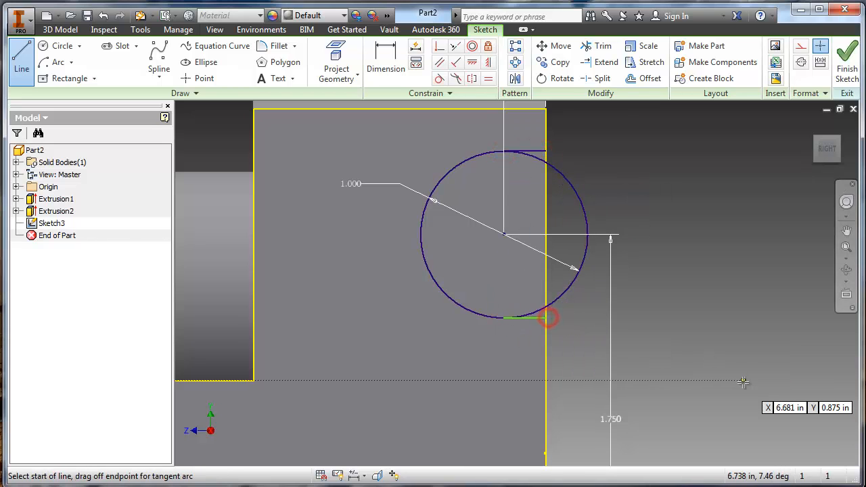
- Trim the circle to its front half by removing both arcs inside the rear edge and the arc outside it
{"action": "scroll", "coordinate": [557, 235], "scroll_direction": "down", "scroll_amount": 1}
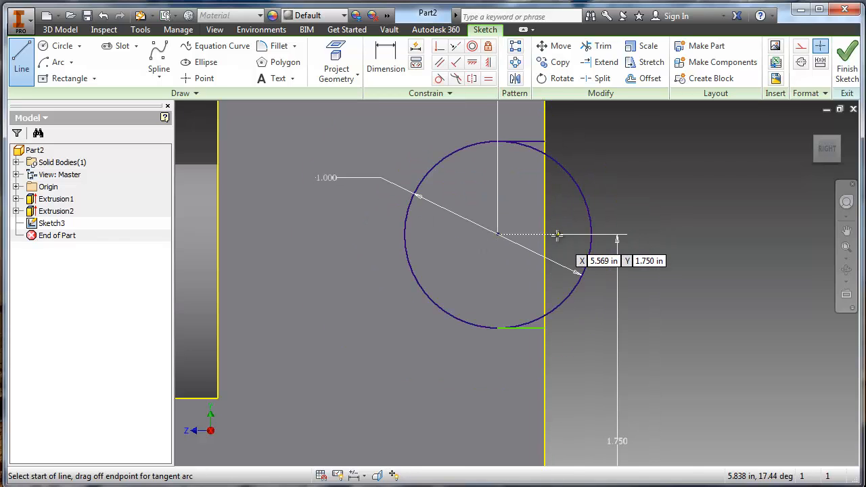
{"action": "middle_click_drag", "start_coordinate": [557, 236], "coordinate": [551, 244]}
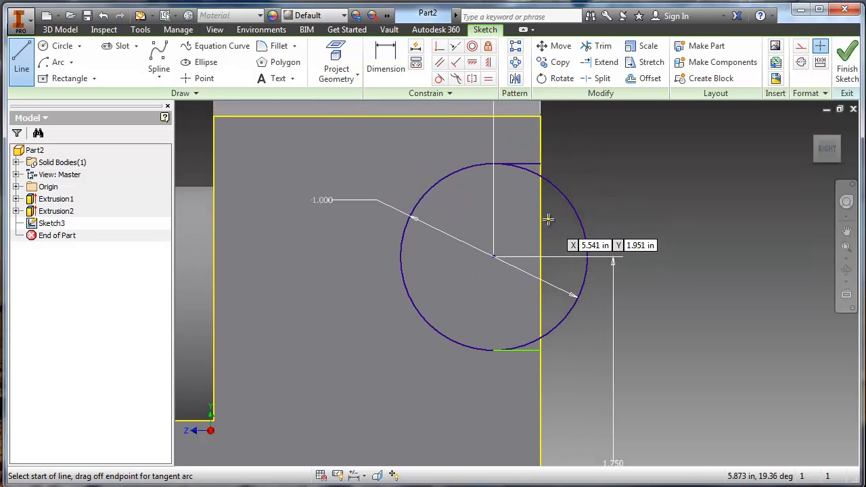
{"action": "scroll", "coordinate": [485, 195], "scroll_direction": "down", "scroll_amount": 1}
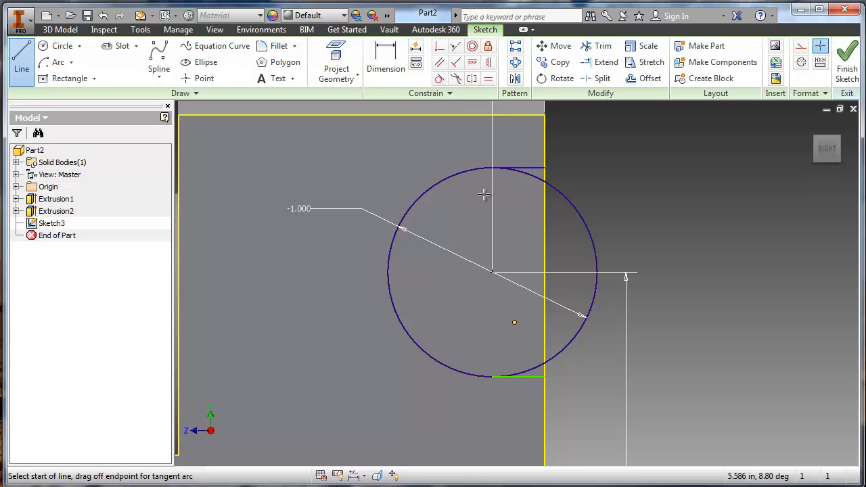
{"action": "left_click", "coordinate": [535, 177]}
{"action": "key", "text": "Escape"}
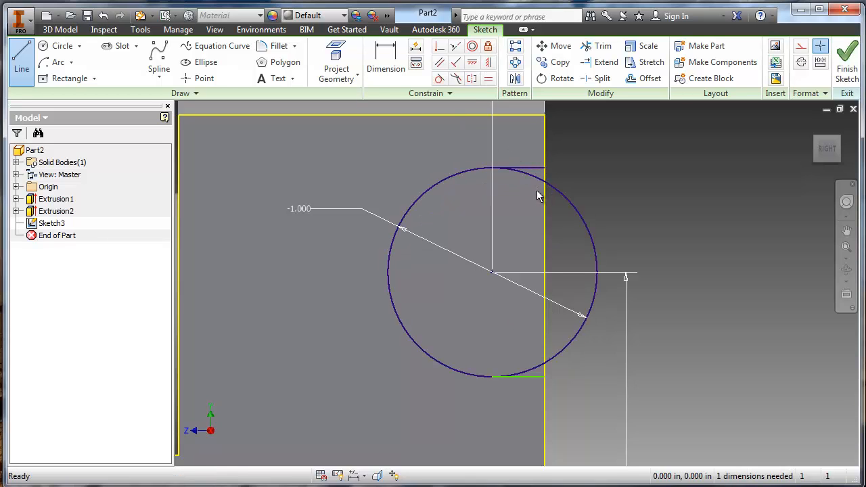
{"action": "key", "text": "x"}
{"action": "left_click", "coordinate": [536, 182]}
{"action": "left_click", "coordinate": [534, 366]}
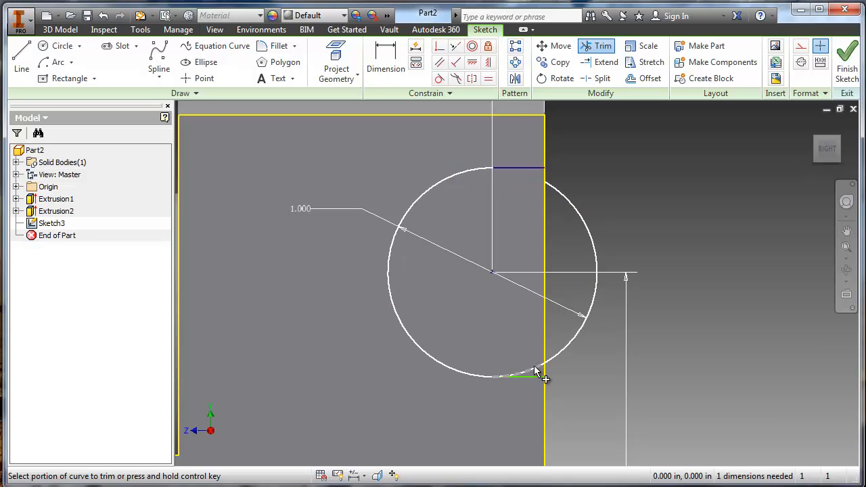
{"action": "left_click", "coordinate": [572, 338]}
- Close the cutout profile with a vertical line along the cab's rear edge and finish the sketch
{"action": "left_click", "coordinate": [22, 54]}
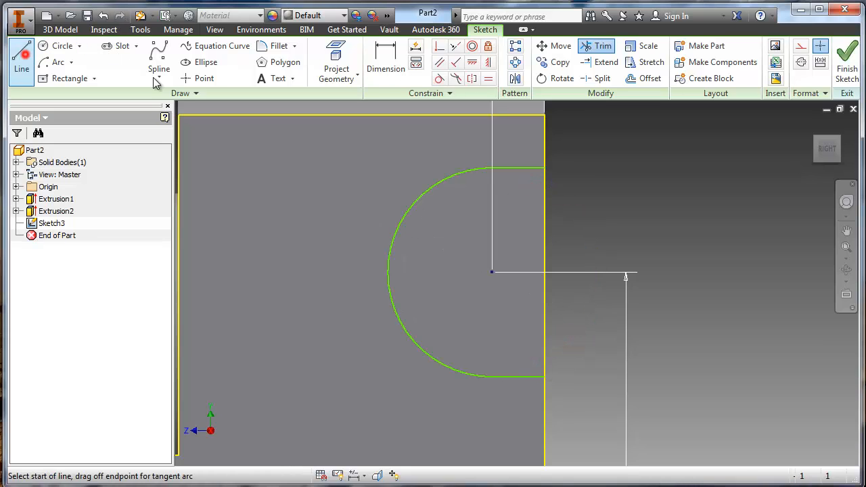
{"action": "left_click", "coordinate": [545, 168]}
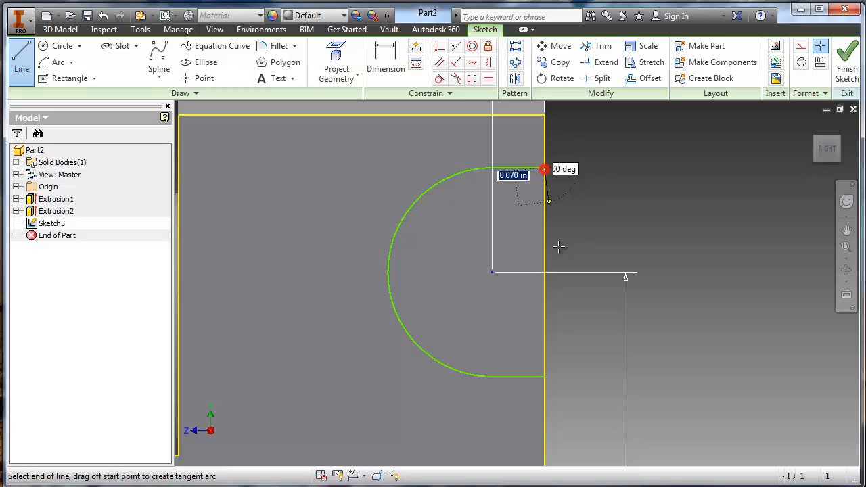
{"action": "double_click", "coordinate": [544, 377]}
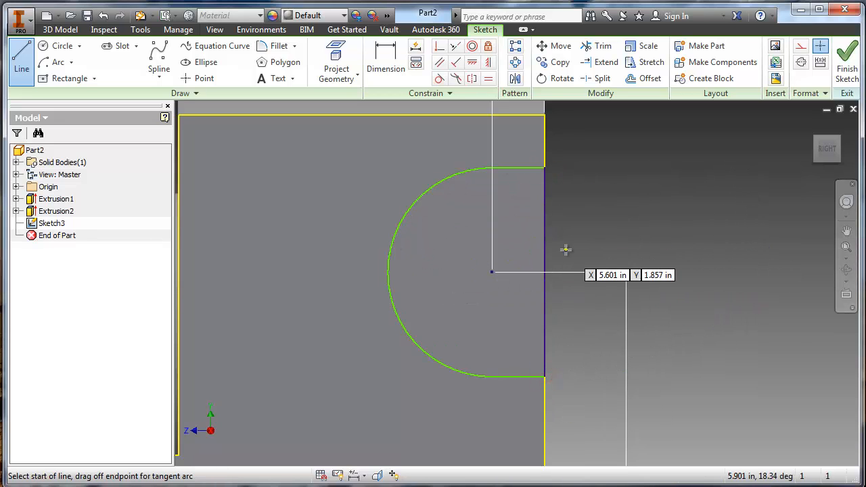
{"action": "left_click", "coordinate": [846, 69]}
- Extrude the rounded cutout profile as a cut through the cab with a distance of 5 in
{"action": "key", "text": "e"}
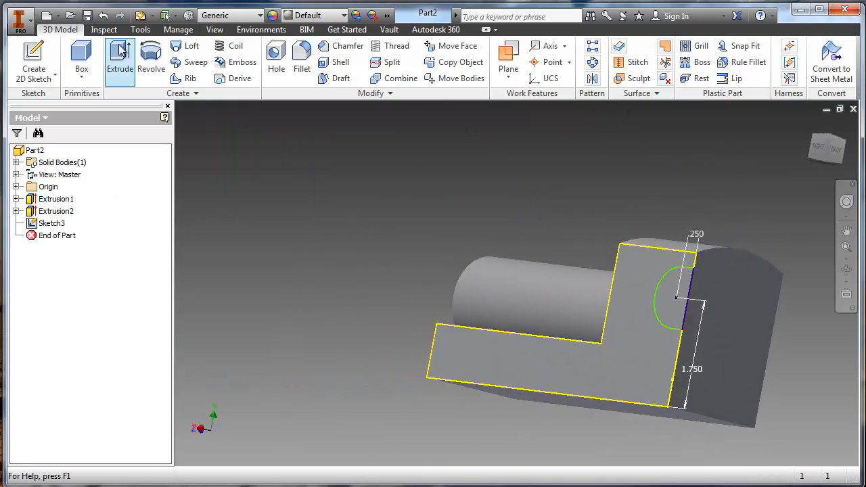
{"action": "left_click", "coordinate": [680, 308]}
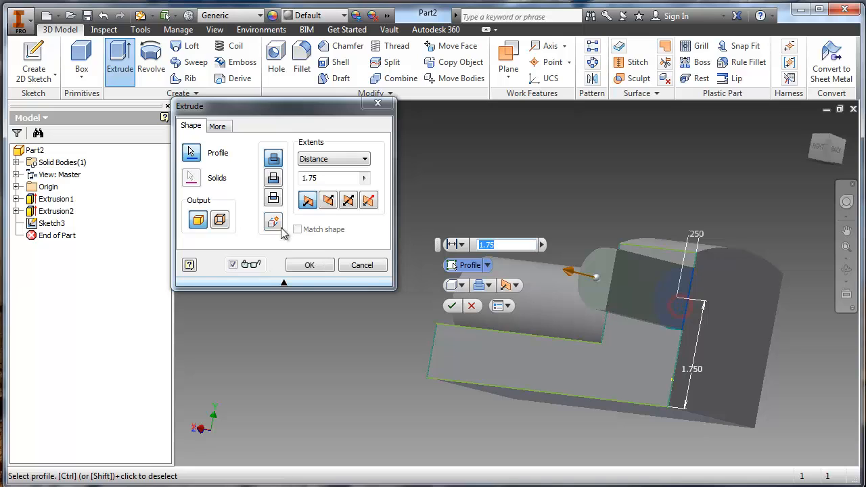
{"action": "left_click", "coordinate": [277, 178]}
{"action": "double_click", "coordinate": [338, 178]}
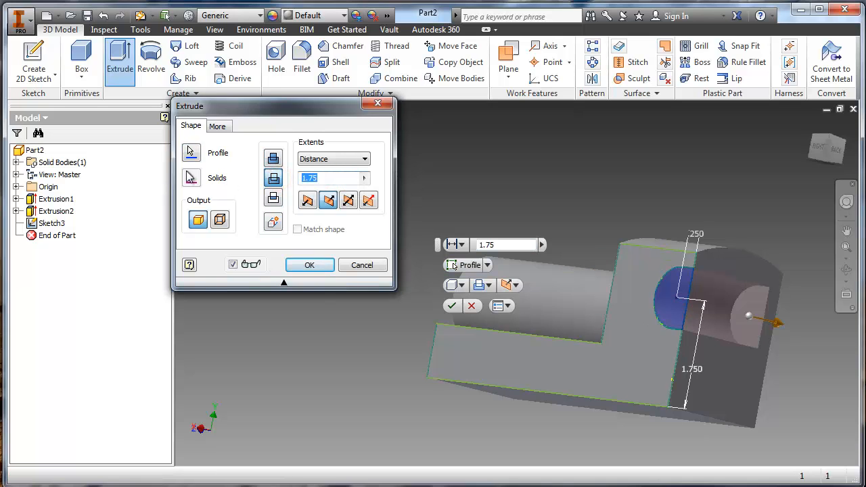
{"action": "type", "text": "5"}
{"action": "key", "text": "Return"}
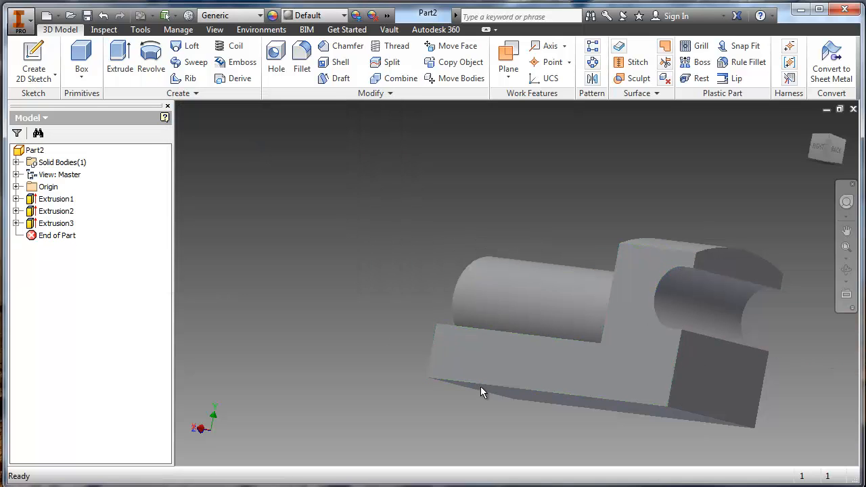
- Examine the positions, sizes and depths of the side, front and rear holes in the Word drawings of the train body
{"action": "key", "text": "F6"}
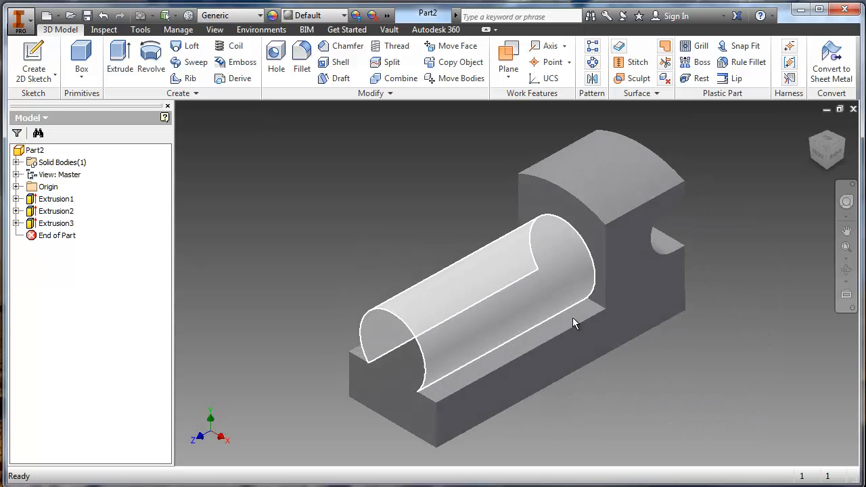
{"action": "mouse_move", "coordinate": [572, 317]}
{"action": "middle_mouse_down", "text": "shift"}
{"action": "mouse_move", "coordinate": [436, 315]}
{"action": "mouse_move", "coordinate": [443, 287]}
{"action": "mouse_move", "coordinate": [544, 269]}
{"action": "mouse_move", "coordinate": [598, 307]}
{"action": "mouse_move", "coordinate": [493, 384]}
{"action": "mouse_move", "coordinate": [513, 381]}
{"action": "middle_mouse_up", "text": "shift"}
{"action": "key", "text": "alt+Tab"}
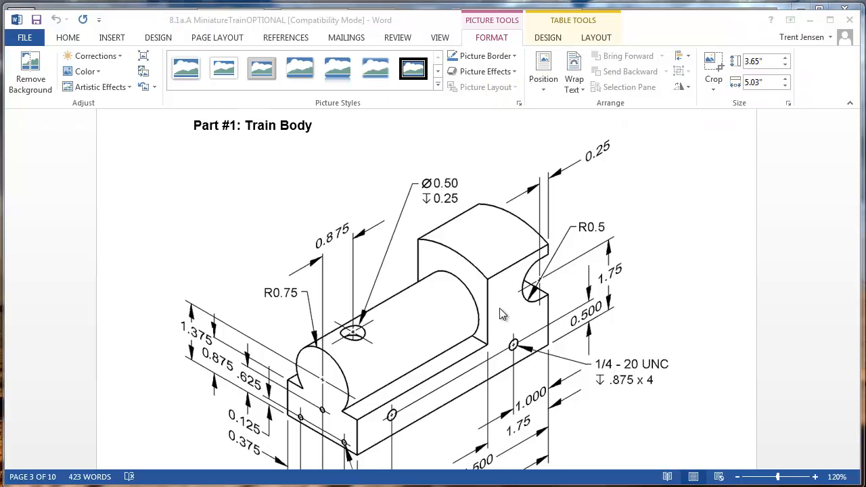
{"action": "scroll", "coordinate": [520, 349], "scroll_direction": "down", "scroll_amount": 3}
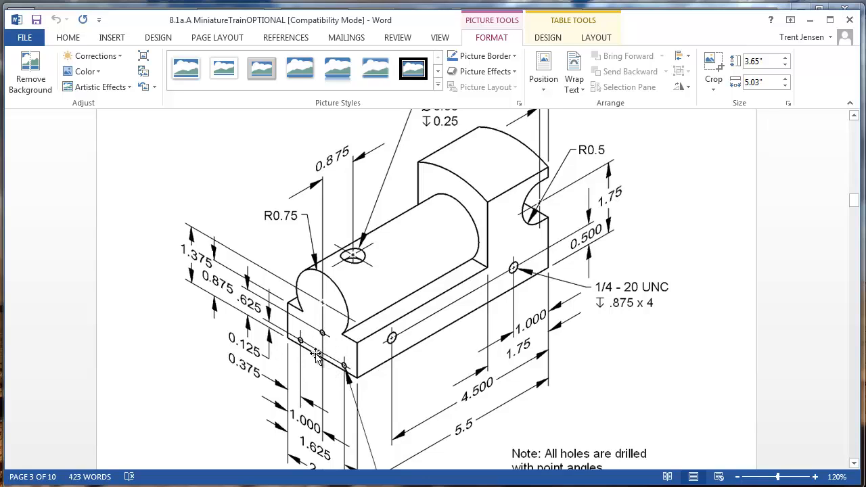
{"action": "scroll", "coordinate": [447, 381], "scroll_direction": "down", "scroll_amount": 12}
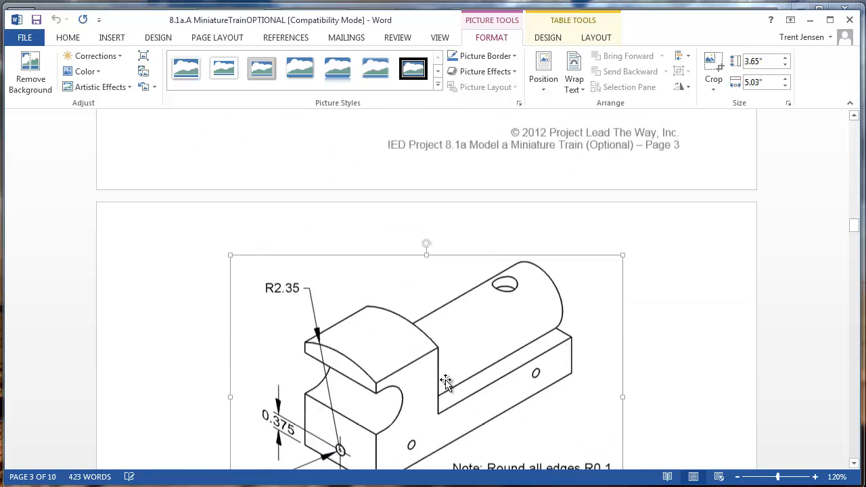
{"action": "scroll", "coordinate": [446, 382], "scroll_direction": "down", "scroll_amount": 6}
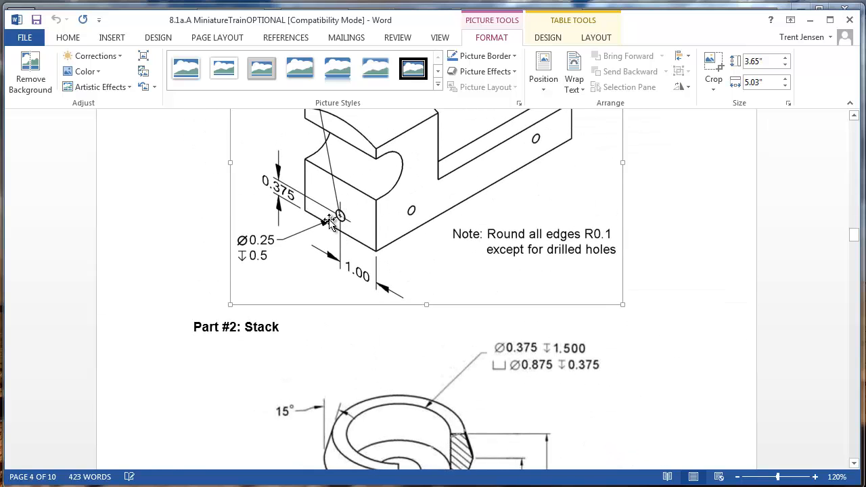
{"action": "scroll", "coordinate": [329, 223], "scroll_direction": "up", "scroll_amount": 15}
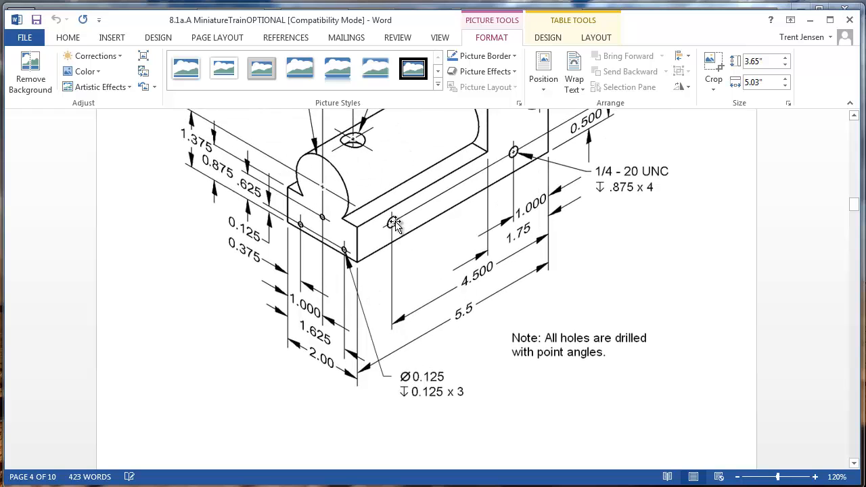
{"action": "scroll", "coordinate": [402, 245], "scroll_direction": "up", "scroll_amount": 3}
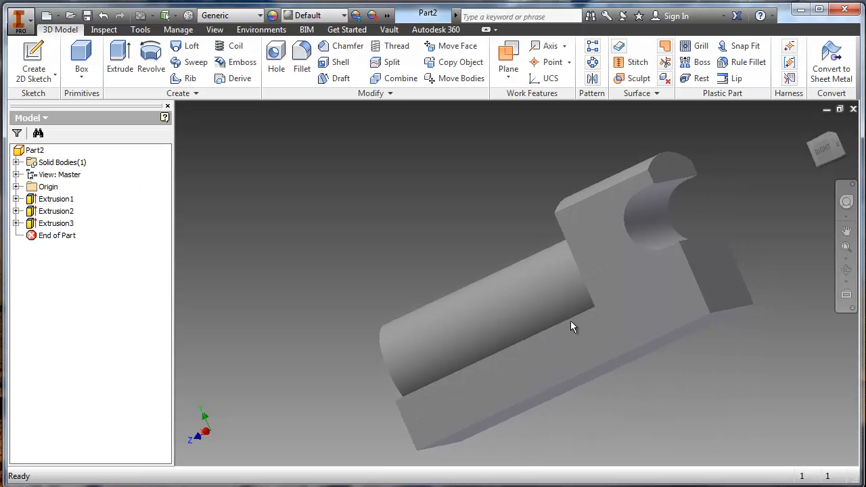
- Create a new sketch on the train body's right side face, which now includes the rounded cutout
{"action": "left_click", "coordinate": [624, 312]}
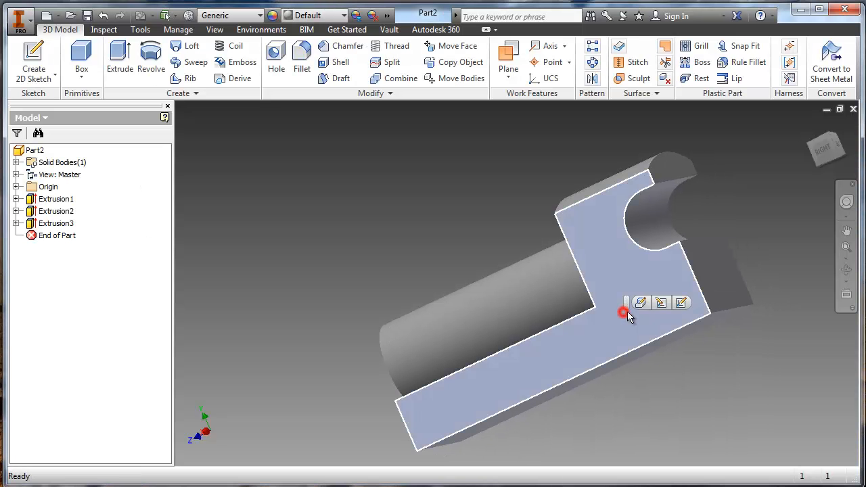
{"action": "left_click", "coordinate": [680, 303]}
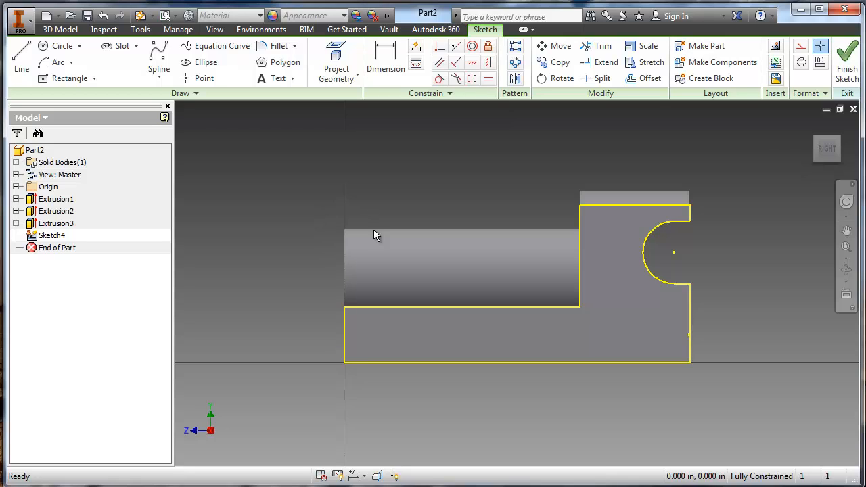
{"action": "scroll", "coordinate": [374, 273], "scroll_direction": "down", "scroll_amount": 3}
{"action": "middle_click_drag", "start_coordinate": [449, 308], "coordinate": [326, 270]}
{"action": "scroll", "coordinate": [326, 275], "scroll_direction": "up", "scroll_amount": 3}
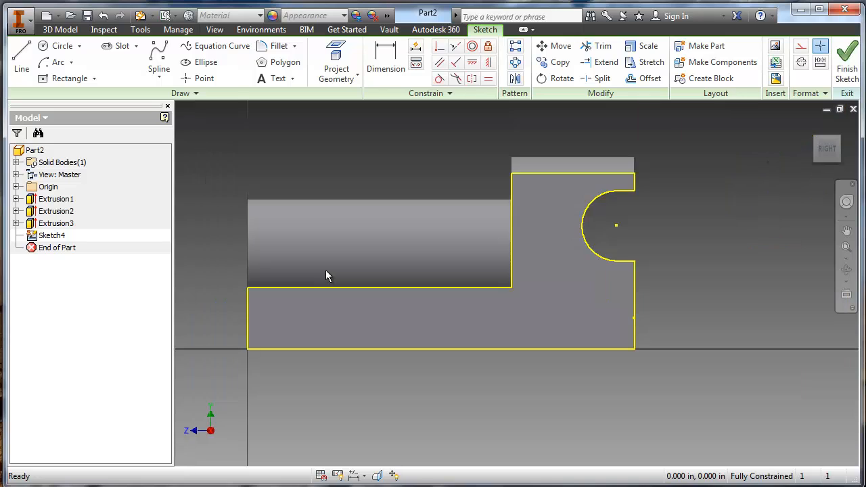
- Place two hole center points on the side face, about 0.98 and 4.64 in from the rear edge and 0.44 in above the base edge
{"action": "scroll", "coordinate": [326, 275], "scroll_direction": "down", "scroll_amount": 3}
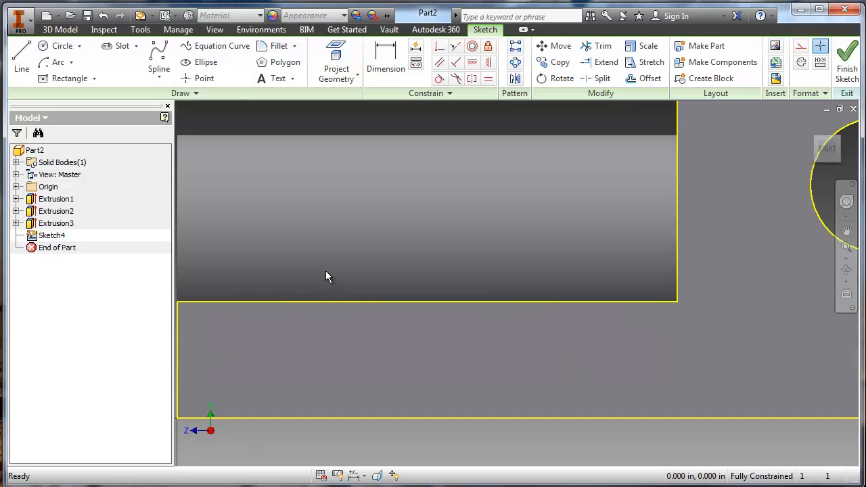
{"action": "left_click", "coordinate": [203, 78]}
{"action": "scroll", "coordinate": [565, 302], "scroll_direction": "up", "scroll_amount": 2}
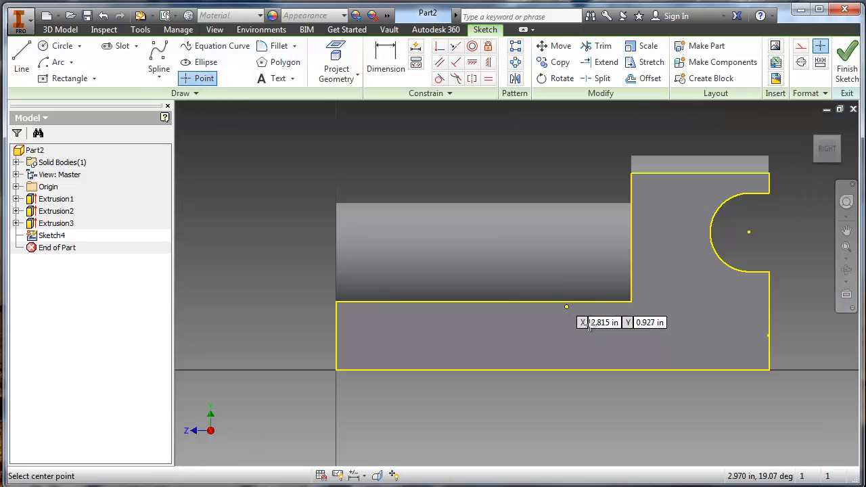
{"action": "left_click", "coordinate": [691, 335]}
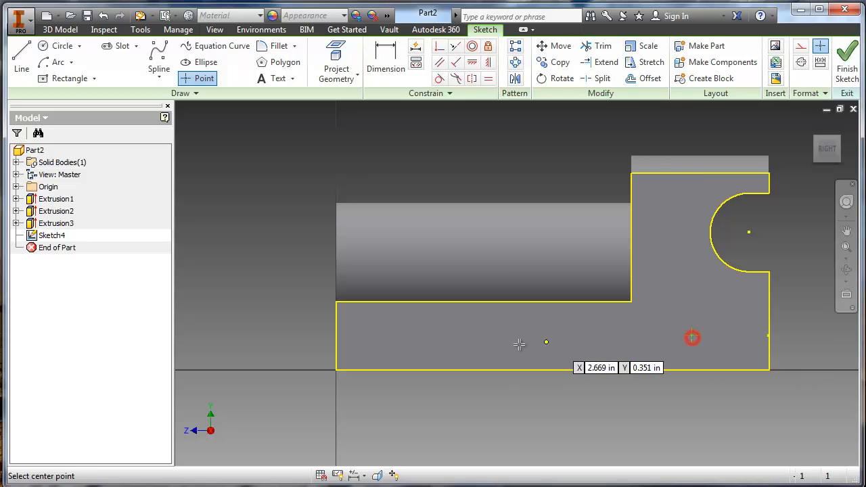
{"action": "left_click", "coordinate": [404, 337]}
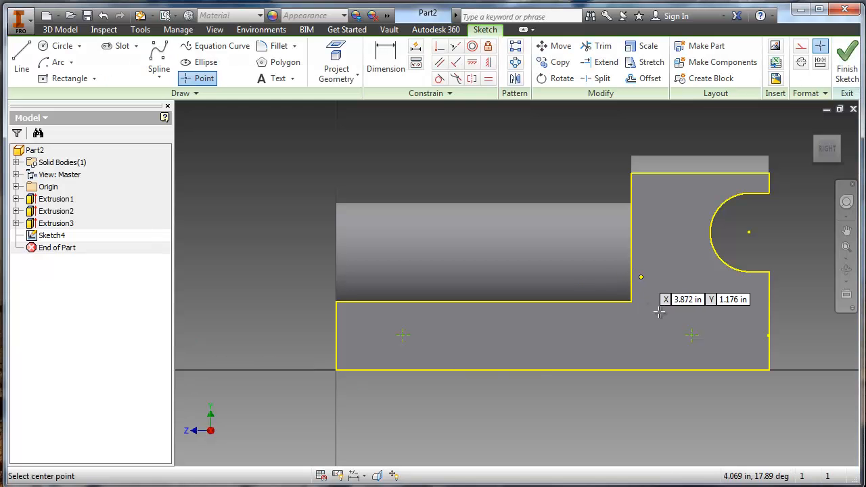
- Dimension the rear hole center 1 in horizontally from the body's rear edge
{"action": "key", "text": "d"}
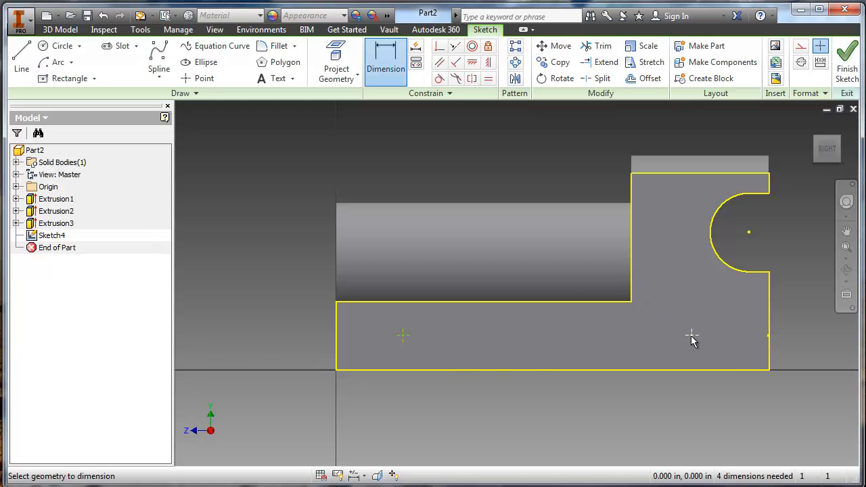
{"action": "left_click", "coordinate": [691, 336]}
{"action": "left_click", "coordinate": [769, 337]}
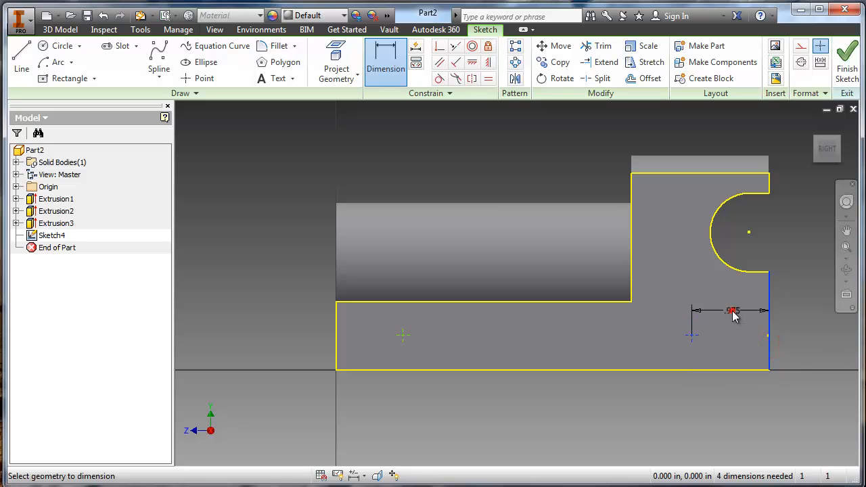
{"action": "left_click", "coordinate": [734, 313]}
{"action": "type", "text": "1"}
{"action": "key", "text": "Return"}
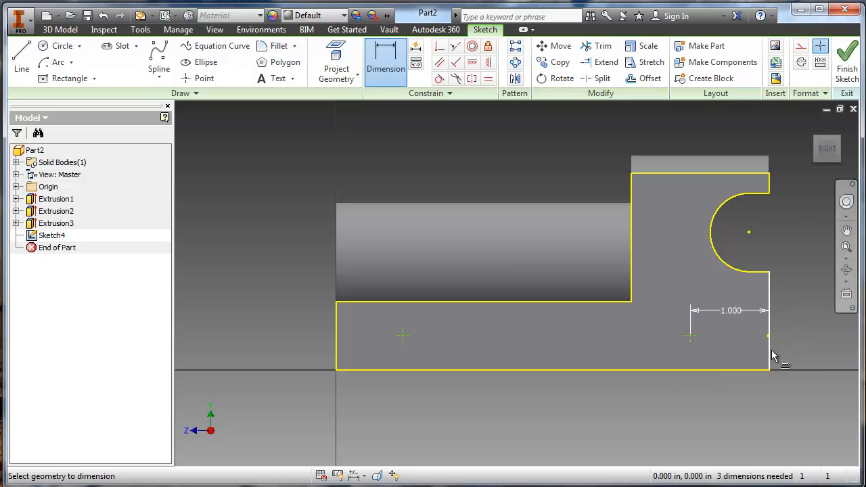
- Dimension the front hole center 4.5 in horizontally from the body's rear edge
{"action": "left_click", "coordinate": [770, 357]}
{"action": "left_click", "coordinate": [402, 334]}
{"action": "left_click", "coordinate": [479, 402]}
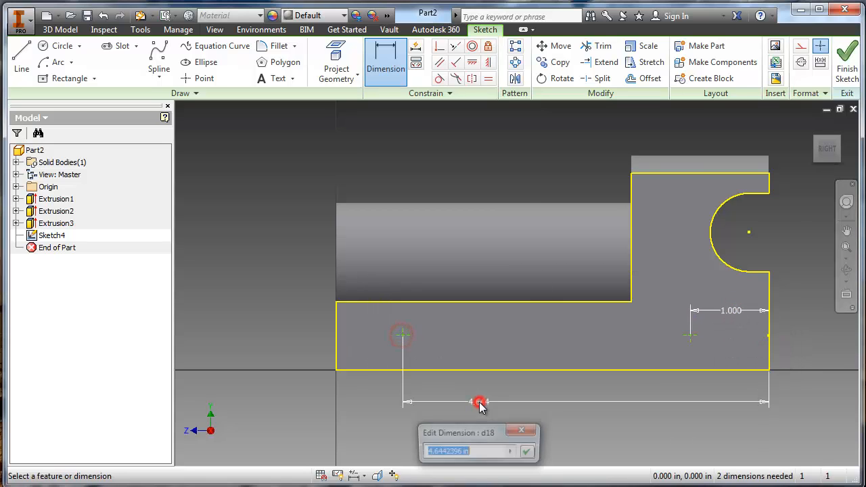
{"action": "type", "text": "4.5"}
{"action": "key", "text": "Return"}
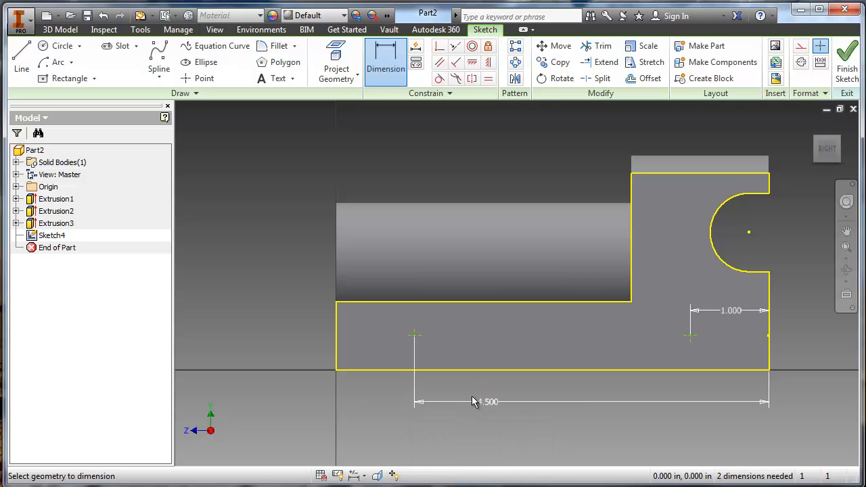
- Check the hole height in the Word drawing and dimension the rear hole center 0.5 in above the body's bottom edge
{"action": "key", "text": "alt+Tab"}
{"action": "left_click", "coordinate": [691, 334]}
{"action": "left_click", "coordinate": [691, 370]}
{"action": "left_click", "coordinate": [644, 347]}
{"action": "type", "text": "."}
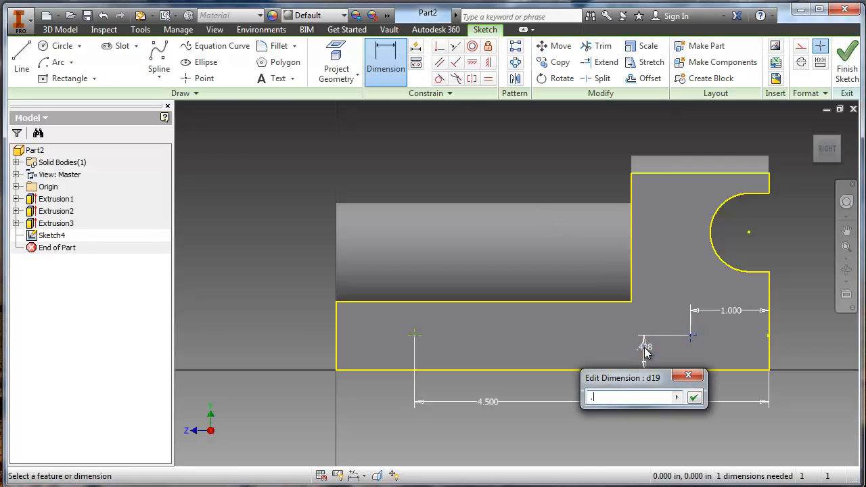
{"action": "type", "text": "5"}
{"action": "key", "text": "Return"}
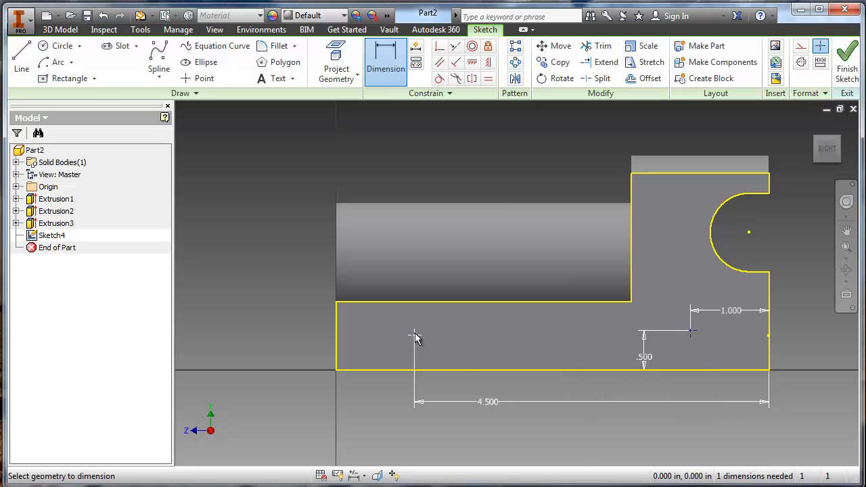
- Dimension the front hole center 0.5 in above the body's bottom edge and finish the sketch
{"action": "left_click", "coordinate": [413, 333]}
{"action": "left_click", "coordinate": [451, 369]}
{"action": "left_click", "coordinate": [452, 356]}
{"action": "type", "text": "."}
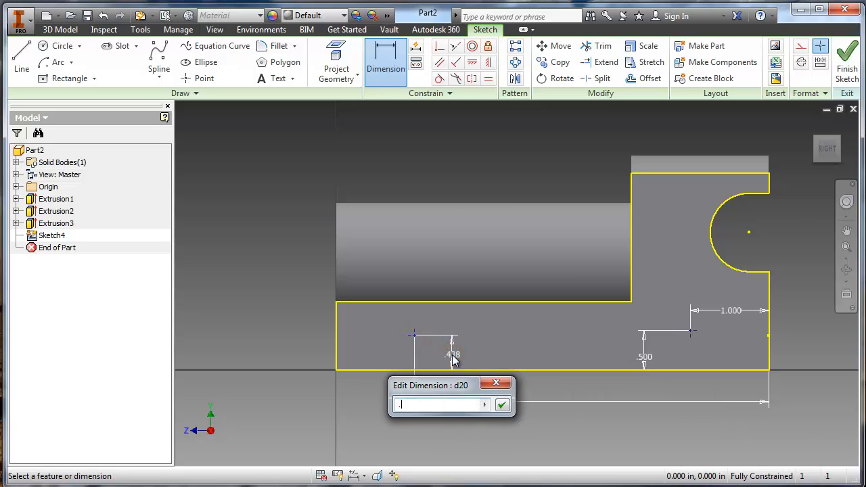
{"action": "type", "text": "5"}
{"action": "key", "text": "Return"}
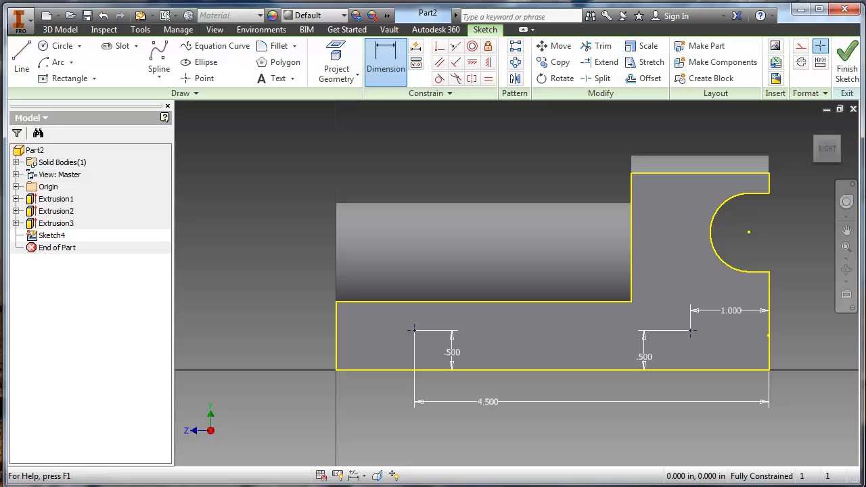
{"action": "left_click", "coordinate": [844, 67]}
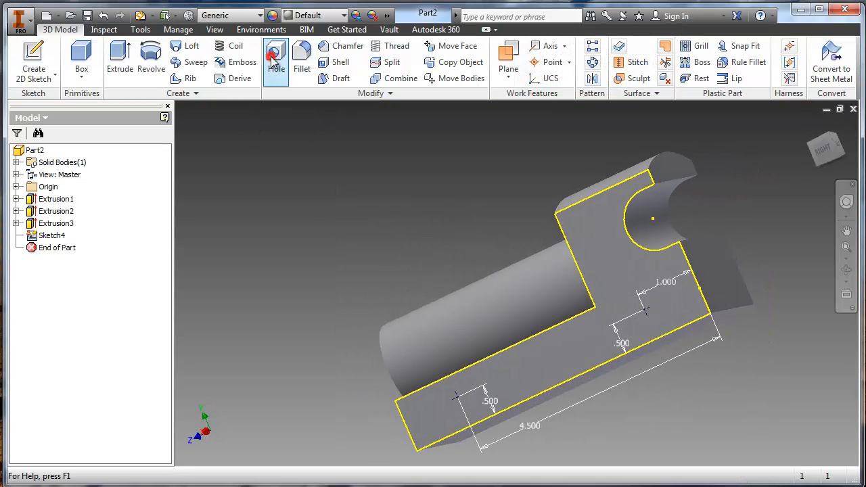
- Set up tapped holes at both sketch points with full-depth 1/4-20 UNC ANSI Unified Screw Threads
{"action": "left_click", "coordinate": [272, 58]}
{"action": "middle_click_drag", "start_coordinate": [479, 377], "coordinate": [555, 372], "text": "shift"}
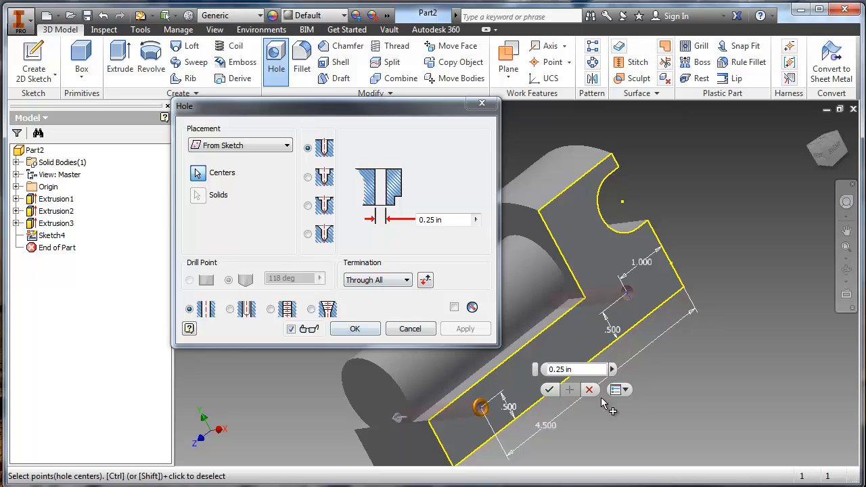
{"action": "left_click", "coordinate": [280, 310]}
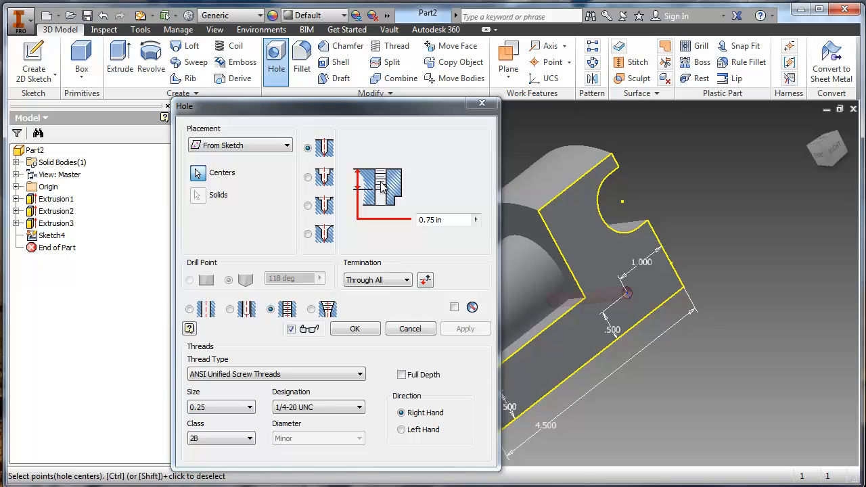
{"action": "left_click", "coordinate": [402, 375]}
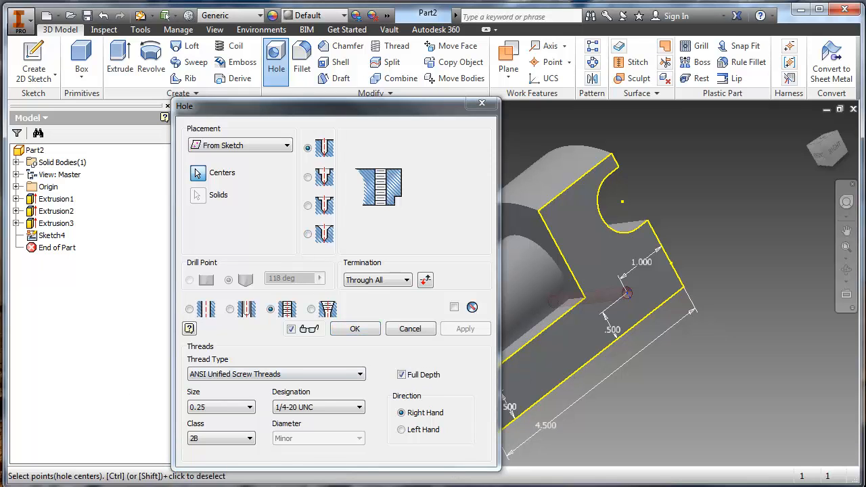
- Check the tapped hole depth in the Word drawing, set the termination to a Distance of .875 in, and create the holes
{"action": "key", "text": "alt+Tab"}
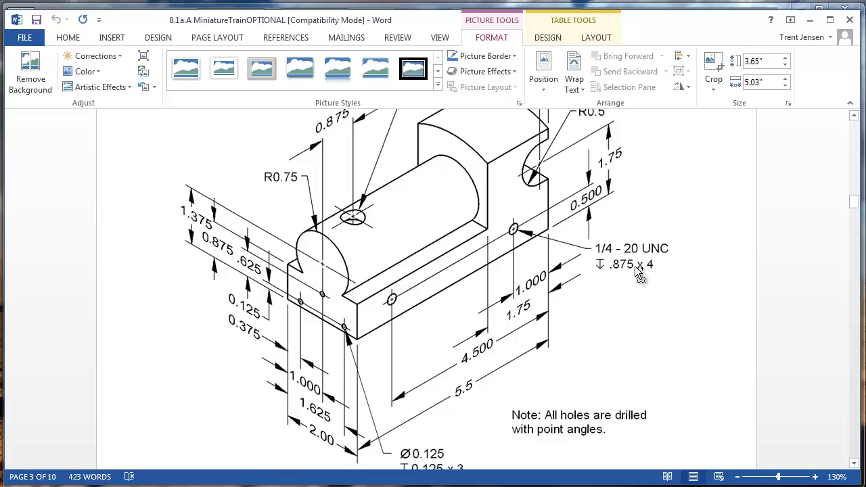
{"action": "scroll", "coordinate": [636, 267], "scroll_direction": "up", "scroll_amount": 2, "text": "ctrl"}
{"action": "scroll", "coordinate": [643, 311], "scroll_direction": "up", "scroll_amount": 5}
{"action": "scroll", "coordinate": [617, 359], "scroll_direction": "down", "scroll_amount": 3}
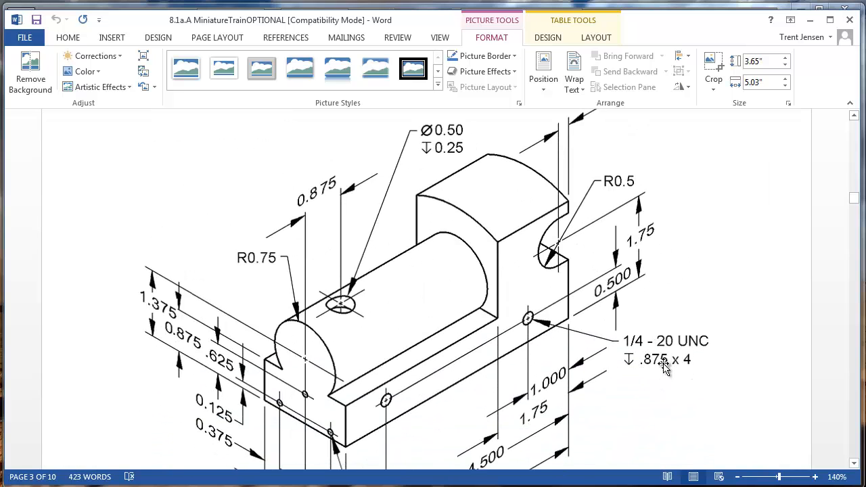
{"action": "left_click", "coordinate": [651, 378]}
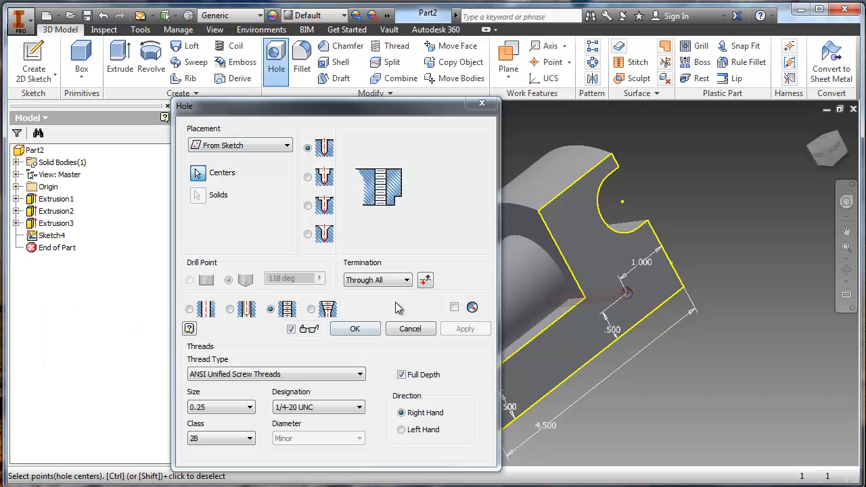
{"action": "left_click", "coordinate": [380, 280]}
{"action": "left_click", "coordinate": [375, 293]}
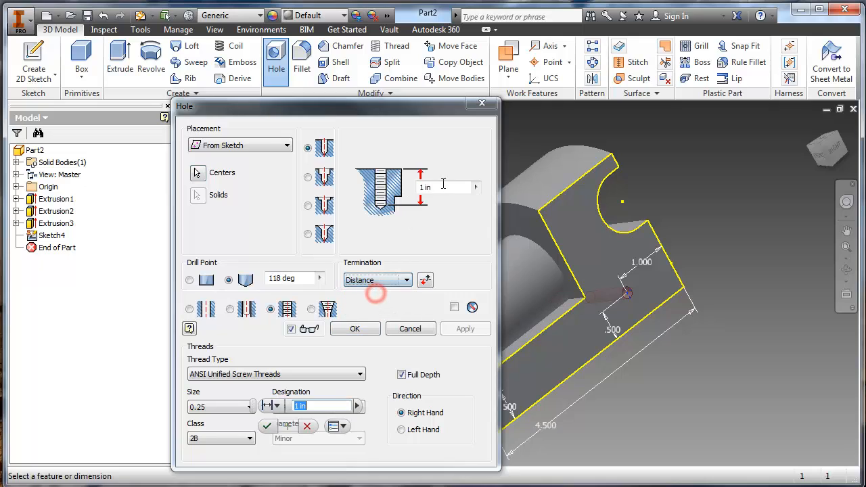
{"action": "left_click_drag", "start_coordinate": [448, 191], "coordinate": [287, 167]}
{"action": "type", "text": ".875"}
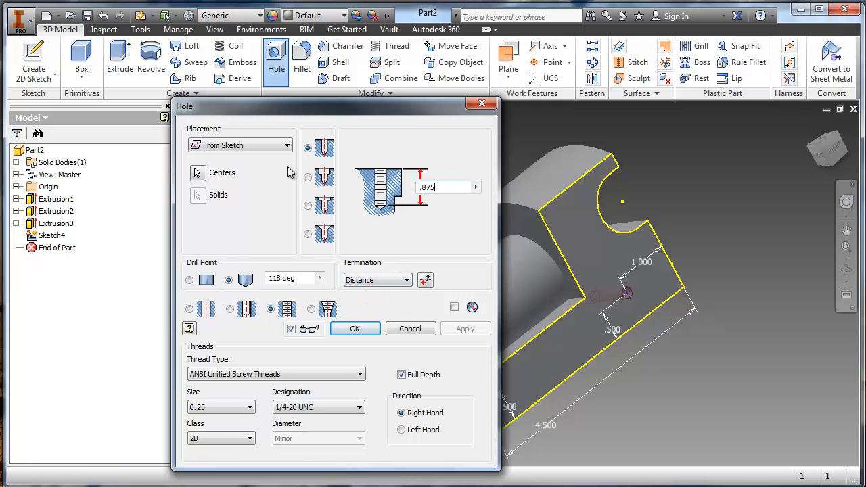
{"action": "left_click", "coordinate": [366, 334]}
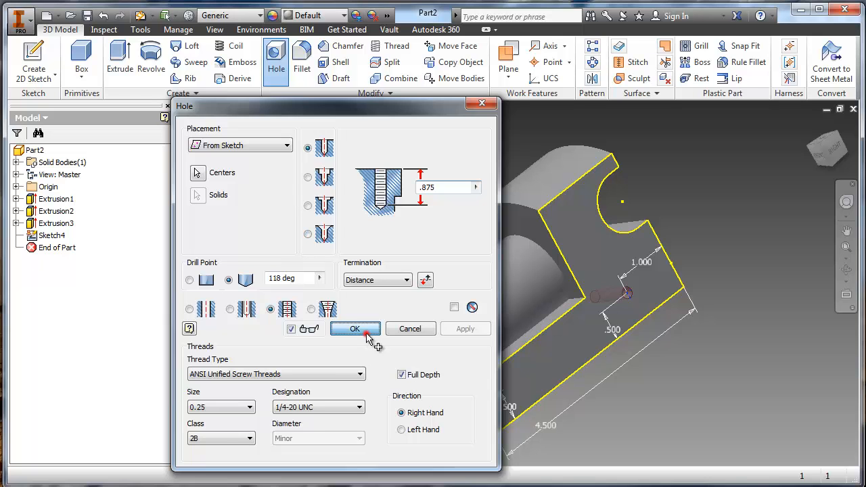
- Inspect the threads inside the side holes up close and the hole positions on the train body
{"action": "scroll", "coordinate": [559, 346], "scroll_direction": "up", "scroll_amount": 2}
{"action": "scroll", "coordinate": [543, 354], "scroll_direction": "down", "scroll_amount": 6}
{"action": "scroll", "coordinate": [451, 340], "scroll_direction": "down", "scroll_amount": 3}
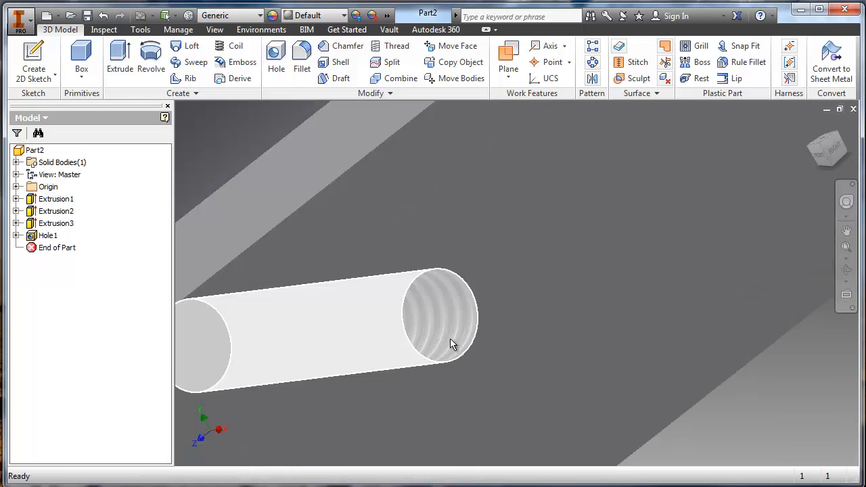
{"action": "middle_click_drag", "start_coordinate": [451, 339], "coordinate": [503, 352]}
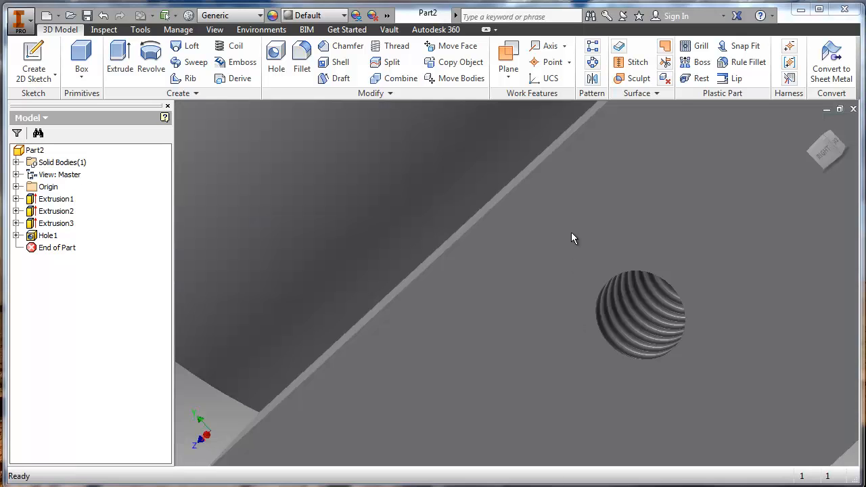
{"action": "scroll", "coordinate": [568, 252], "scroll_direction": "down", "scroll_amount": 3}
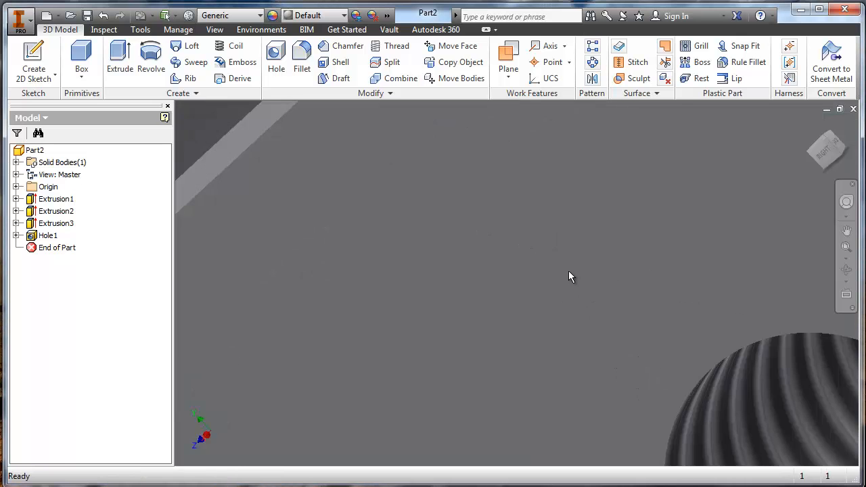
{"action": "scroll", "coordinate": [571, 281], "scroll_direction": "up", "scroll_amount": 8}
{"action": "mouse_move", "coordinate": [571, 282]}
{"action": "middle_mouse_down"}
{"action": "mouse_move", "coordinate": [516, 304]}
{"action": "mouse_move", "coordinate": [558, 282]}
{"action": "middle_mouse_up"}
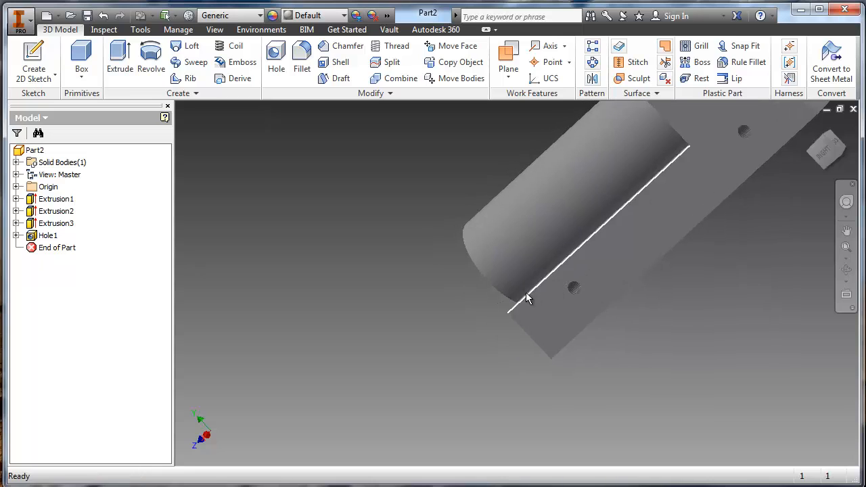
{"action": "middle_click_drag", "start_coordinate": [482, 321], "coordinate": [533, 299], "text": "shift"}
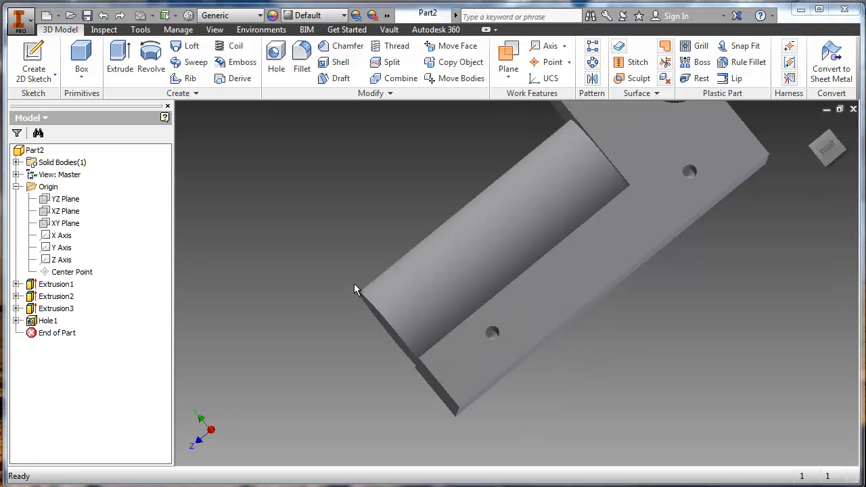
- Mirror the tapped hole feature about the YZ Plane onto the opposite side of the body and check the mirrored holes
{"action": "middle_click_drag", "start_coordinate": [354, 284], "coordinate": [588, 81], "text": "shift"}
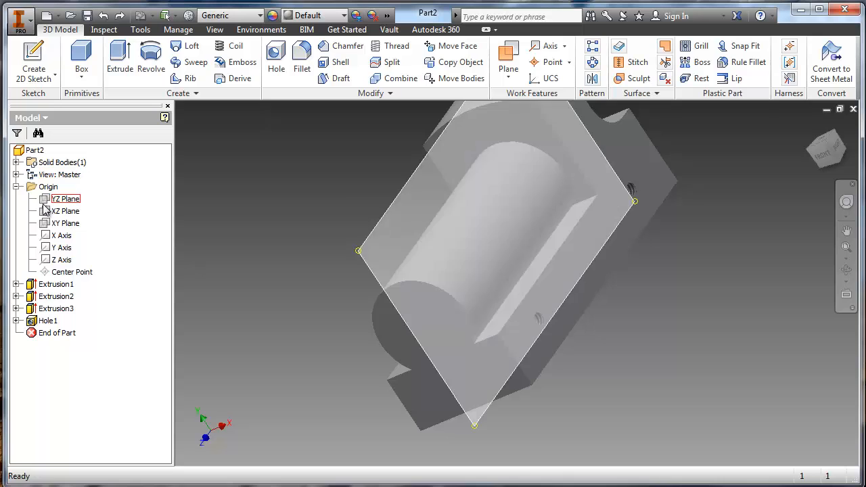
{"action": "left_click", "coordinate": [54, 201]}
{"action": "mouse_move", "coordinate": [427, 251]}
{"action": "middle_mouse_down", "text": "shift"}
{"action": "mouse_move", "coordinate": [484, 217]}
{"action": "mouse_move", "coordinate": [430, 255]}
{"action": "middle_mouse_up", "text": "shift"}
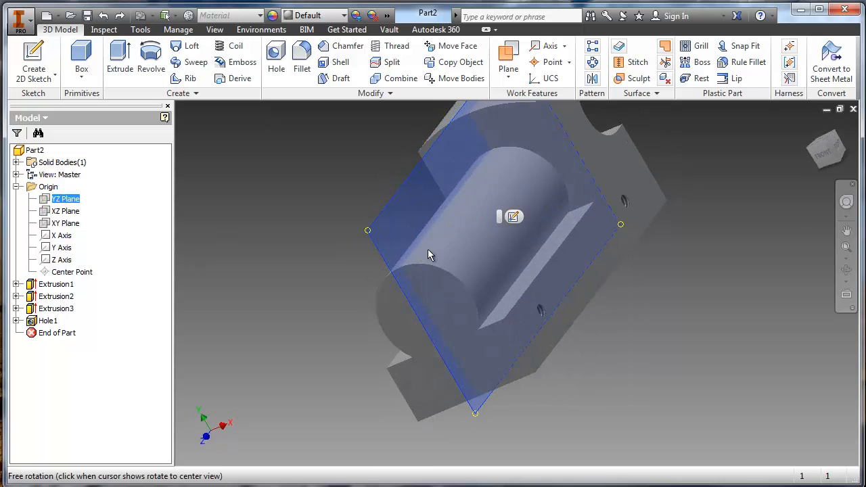
{"action": "left_click", "coordinate": [592, 80]}
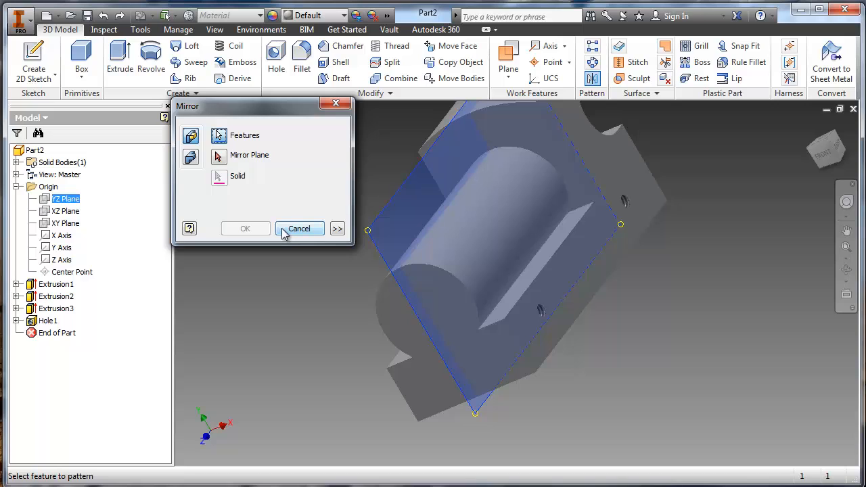
{"action": "left_click", "coordinate": [546, 318]}
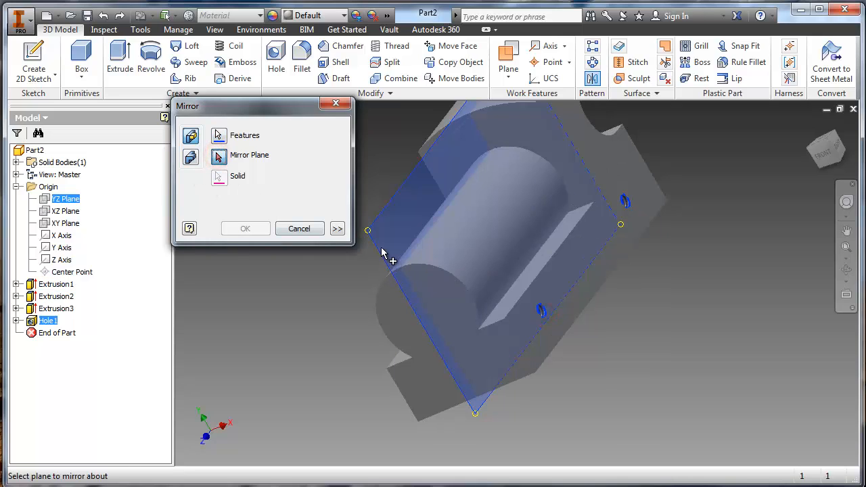
{"action": "left_click", "coordinate": [68, 203]}
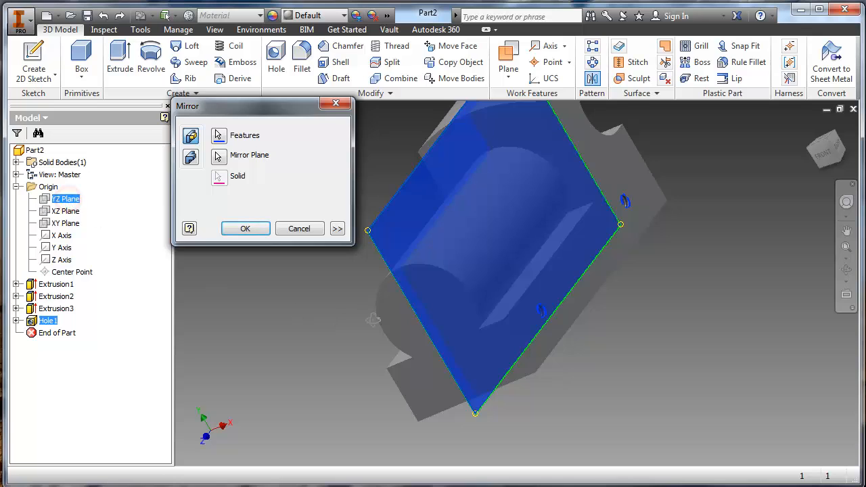
{"action": "middle_click_drag", "start_coordinate": [323, 316], "coordinate": [396, 312], "text": "shift"}
{"action": "left_click", "coordinate": [245, 228]}
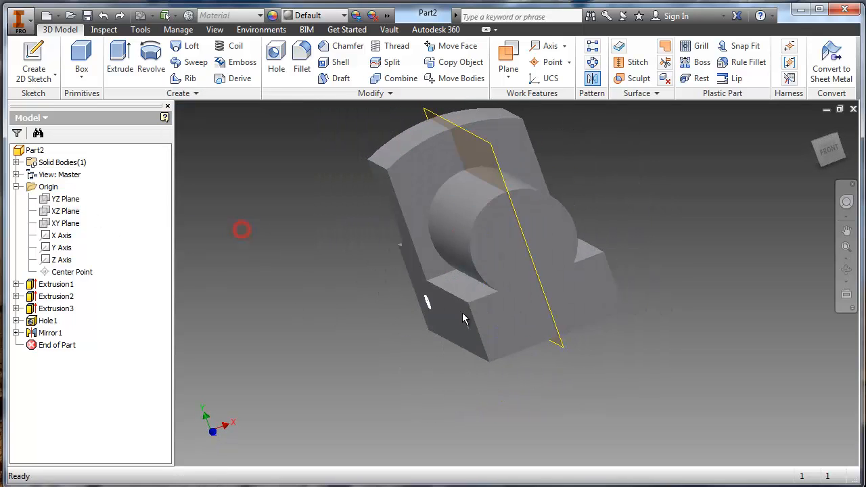
{"action": "middle_click_drag", "start_coordinate": [473, 311], "coordinate": [448, 254], "text": "shift"}
{"action": "left_click", "coordinate": [615, 346]}
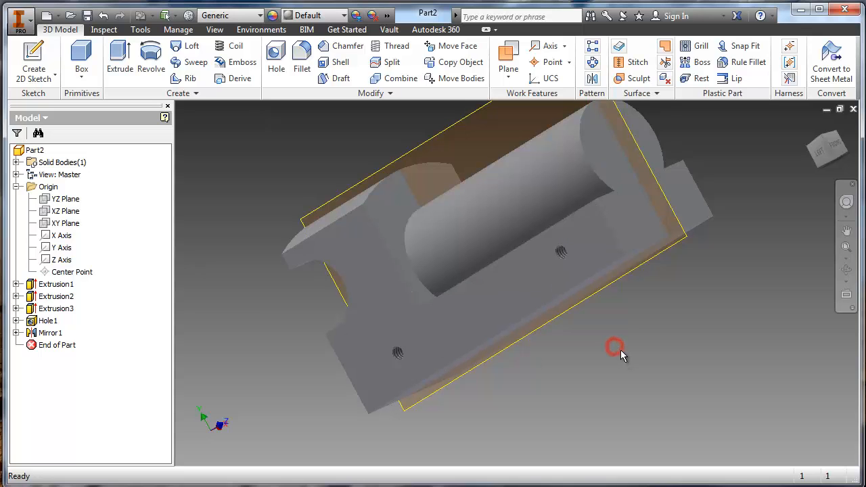
{"action": "middle_click_drag", "start_coordinate": [287, 346], "coordinate": [265, 359], "text": "shift"}
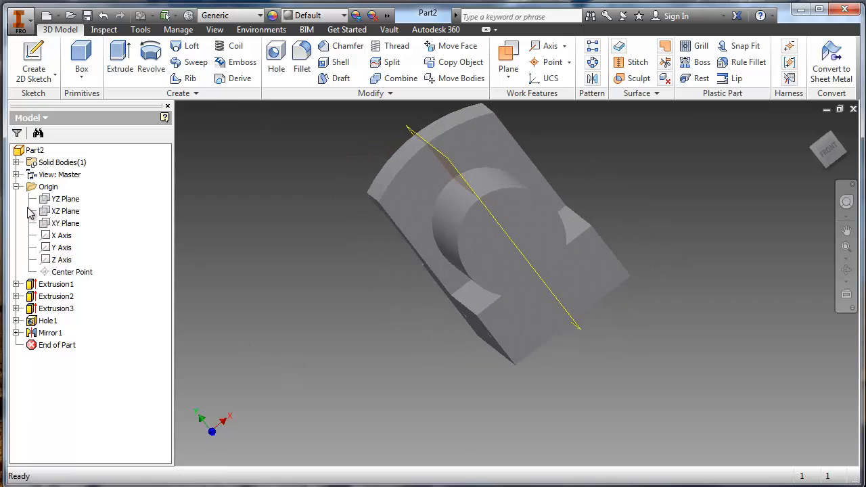
{"action": "right_click", "coordinate": [50, 203]}
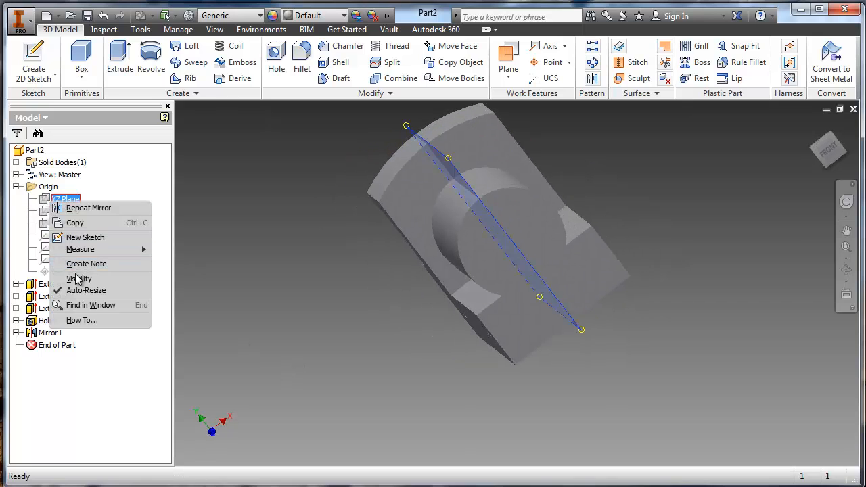
{"action": "left_click", "coordinate": [48, 196]}
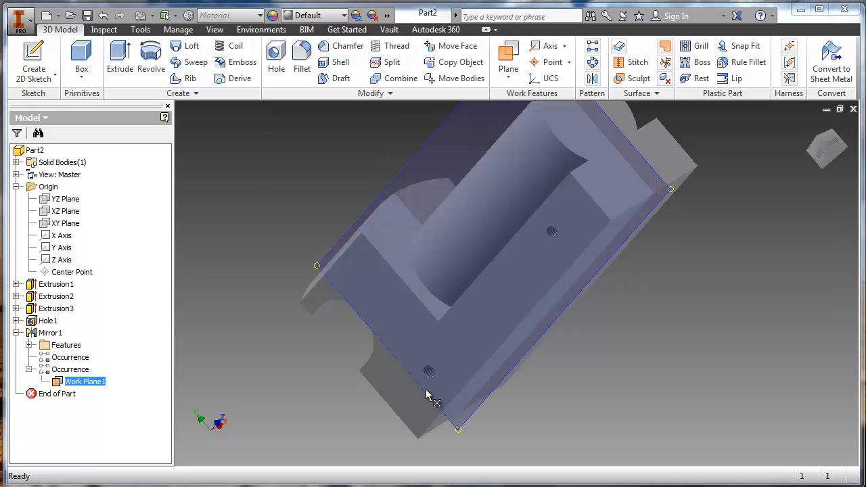
{"action": "middle_click_drag", "start_coordinate": [365, 342], "coordinate": [214, 345], "text": "shift"}
{"action": "left_click", "coordinate": [17, 333]}
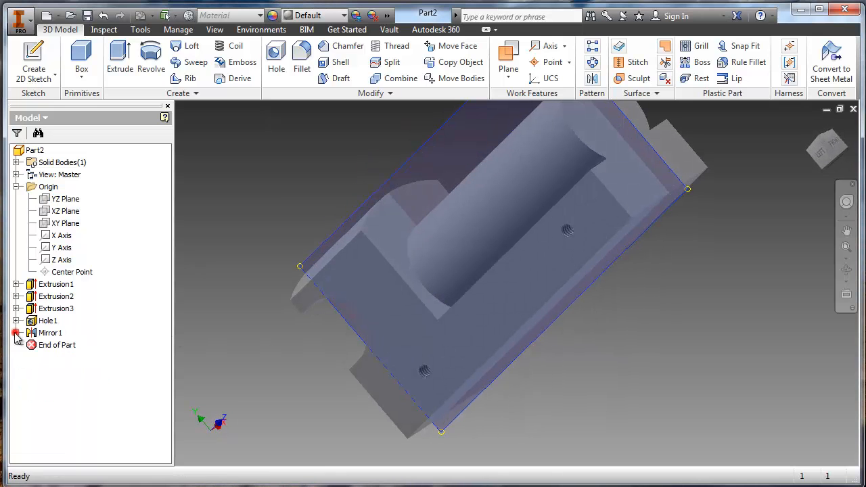
{"action": "middle_click_drag", "start_coordinate": [392, 324], "coordinate": [601, 233], "text": "shift"}
{"action": "left_click", "coordinate": [606, 227]}
{"action": "middle_click_drag", "start_coordinate": [454, 324], "coordinate": [502, 284], "text": "shift"}
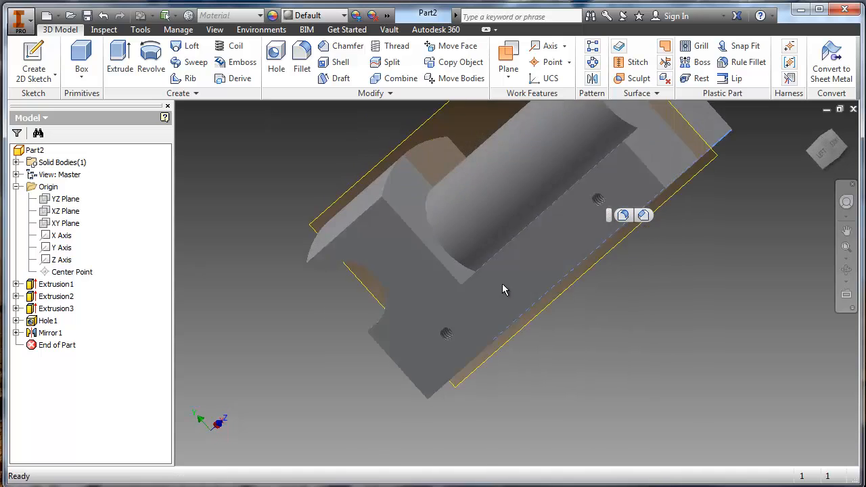
- Hide the work plane nested under the mirror feature and view the body from the side with the holes
{"action": "left_click", "coordinate": [17, 333]}
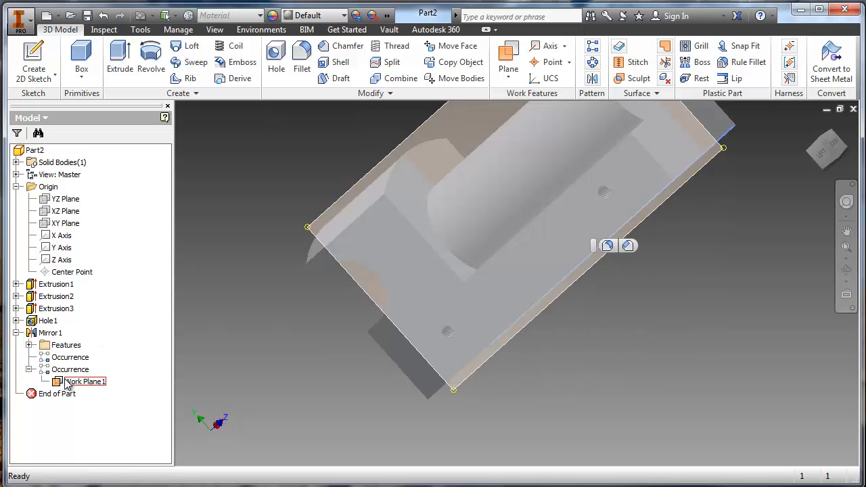
{"action": "right_click", "coordinate": [75, 382]}
{"action": "left_click", "coordinate": [97, 443]}
{"action": "middle_click_drag", "start_coordinate": [424, 341], "coordinate": [583, 463], "text": "shift"}
{"action": "middle_click_drag", "start_coordinate": [496, 402], "coordinate": [580, 342], "text": "shift"}
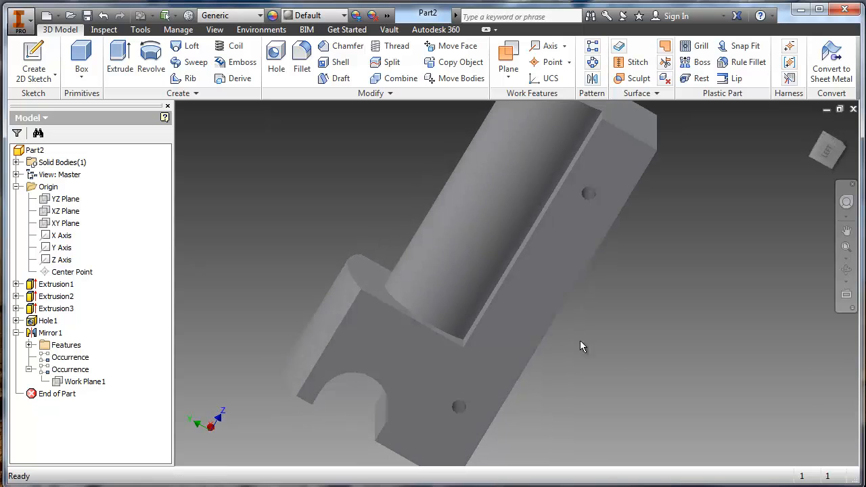
- Examine the side face of the body and check the Word drawing for the hole on top of the cylinder
{"action": "middle_click_drag", "start_coordinate": [534, 359], "coordinate": [497, 246], "text": "shift"}
{"action": "left_click", "coordinate": [487, 207]}
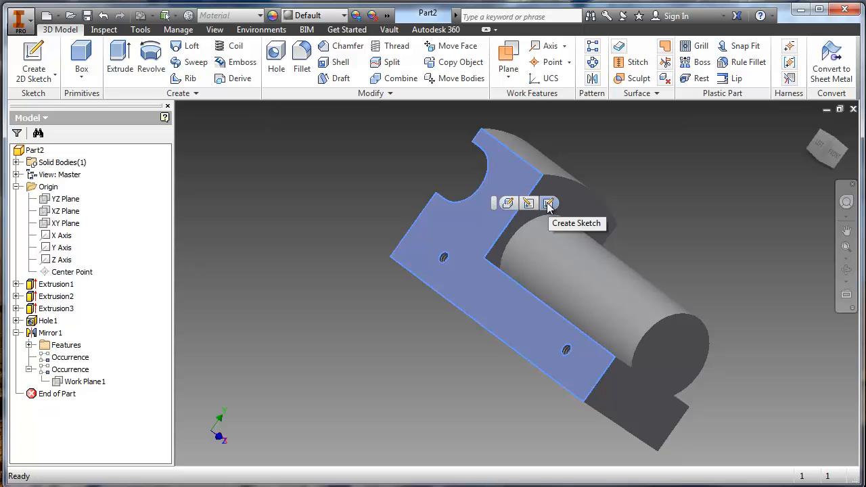
{"action": "middle_click_drag", "start_coordinate": [550, 206], "coordinate": [499, 275], "text": "shift"}
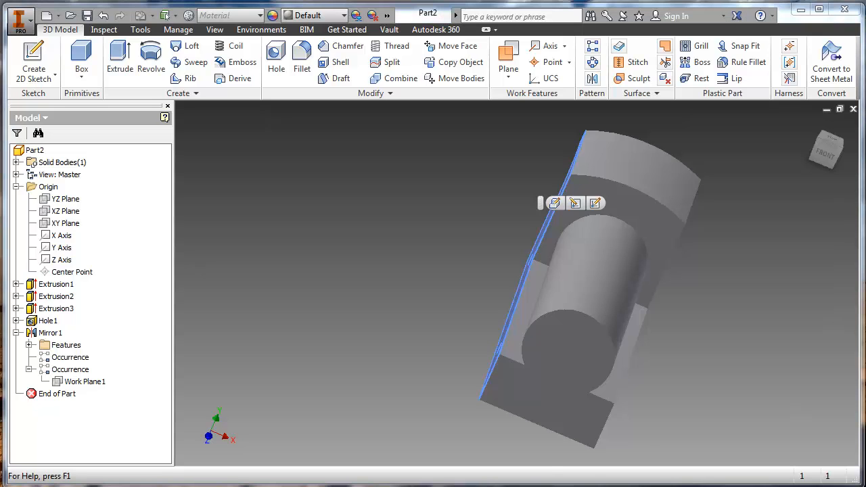
{"action": "key", "text": "alt+Tab"}
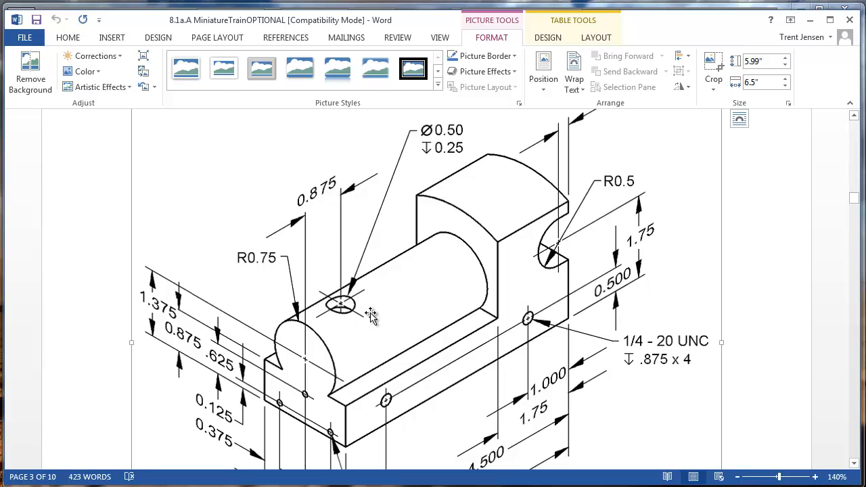
{"action": "key", "text": "alt+Tab"}
{"action": "left_click", "coordinate": [595, 291]}
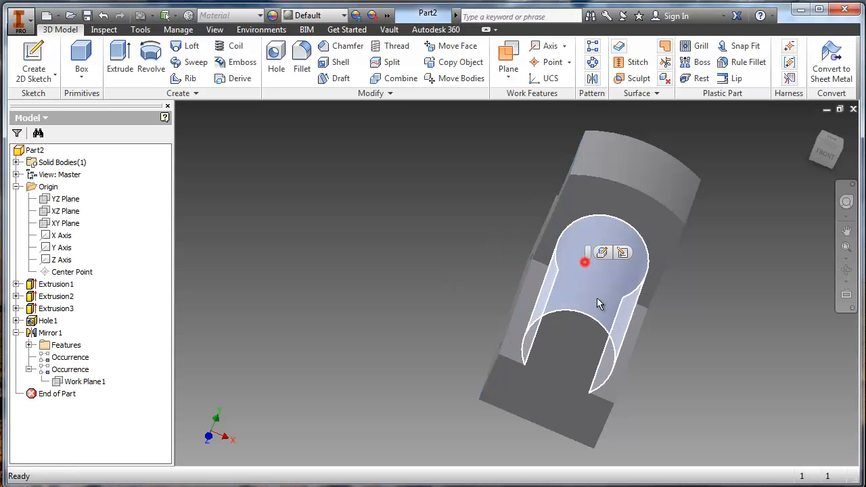
{"action": "left_click", "coordinate": [623, 253]}
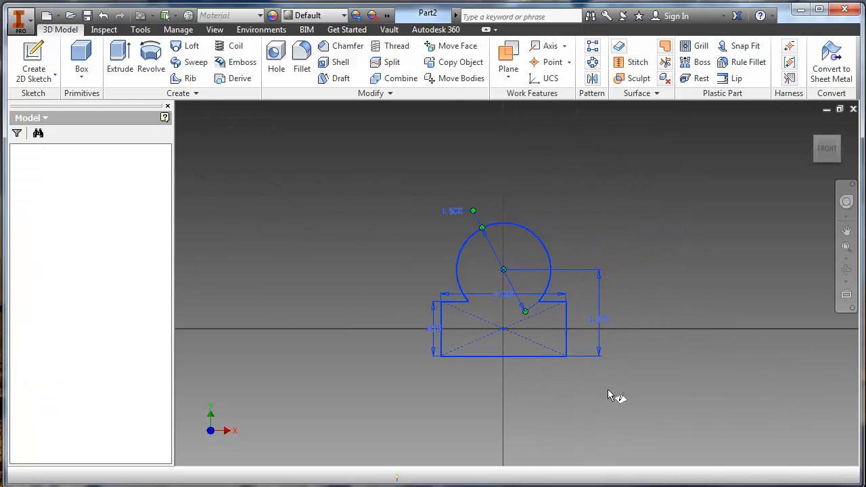
{"action": "left_click", "coordinate": [844, 36]}
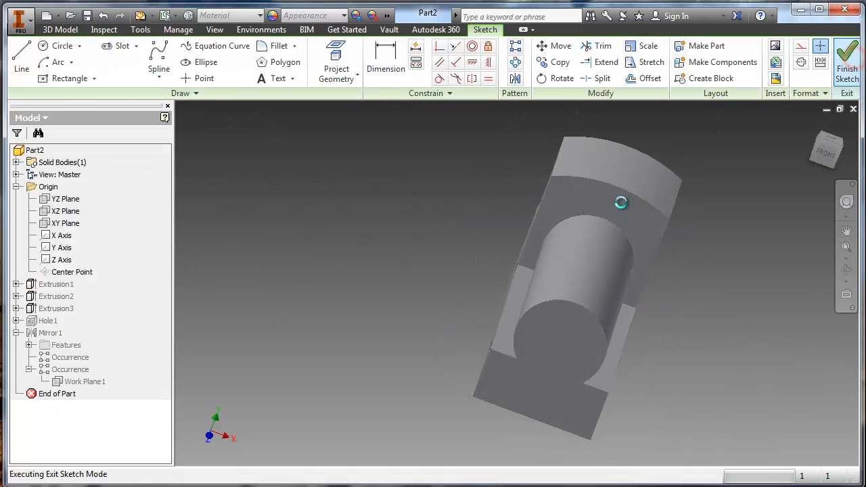
- Create a work plane parallel to the flat ledge beside the cylinder and tangent to the cylinder's top, and inspect its placement
{"action": "middle_click_drag", "start_coordinate": [537, 265], "coordinate": [456, 242]}
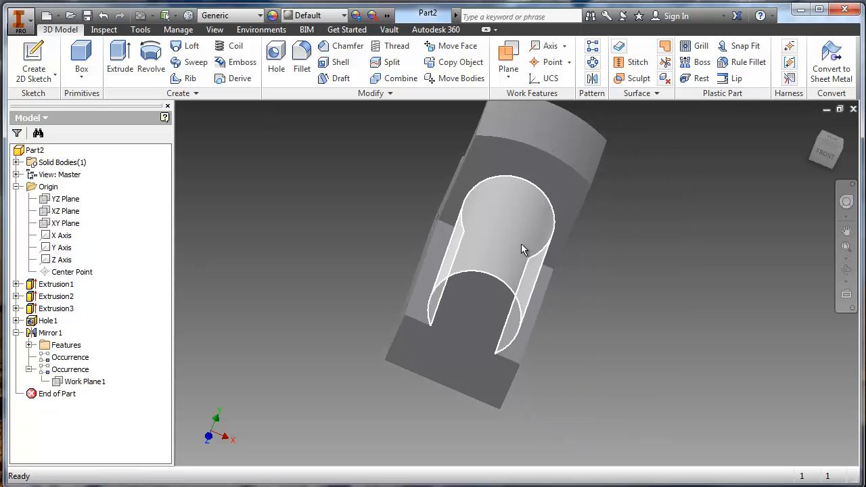
{"action": "middle_click_drag", "start_coordinate": [512, 295], "coordinate": [461, 283], "text": "shift"}
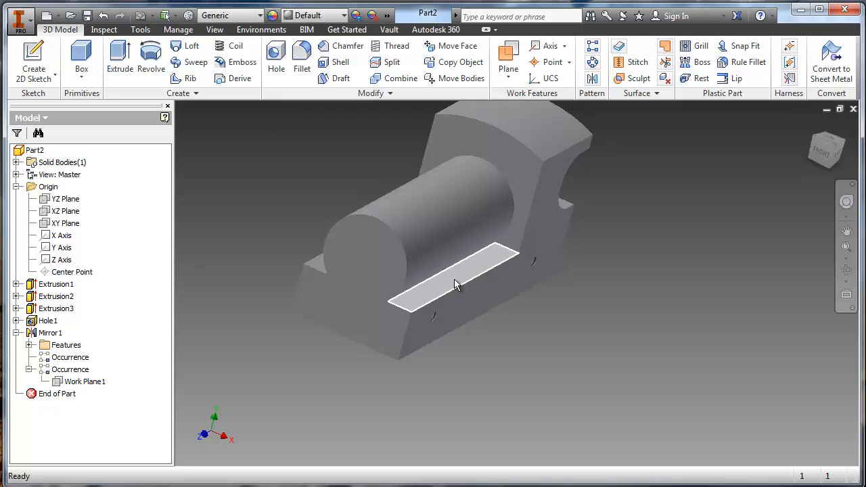
{"action": "scroll", "coordinate": [454, 279], "scroll_direction": "up", "scroll_amount": 2}
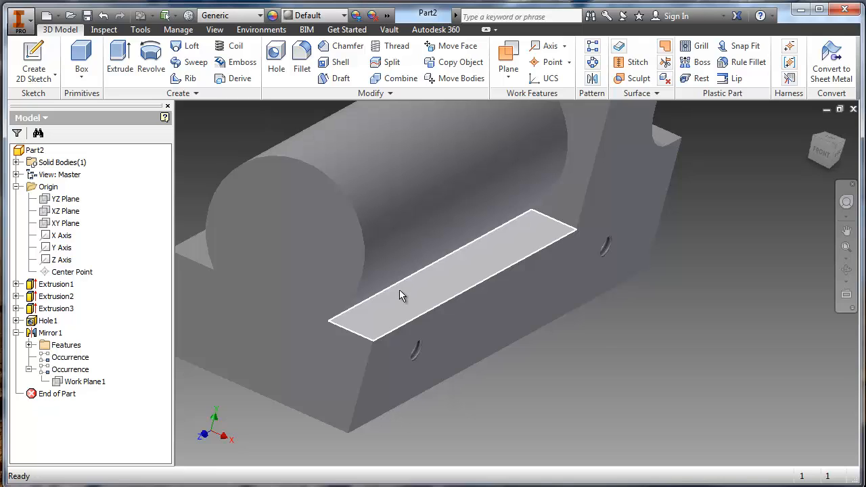
{"action": "middle_click_drag", "start_coordinate": [356, 138], "coordinate": [368, 154]}
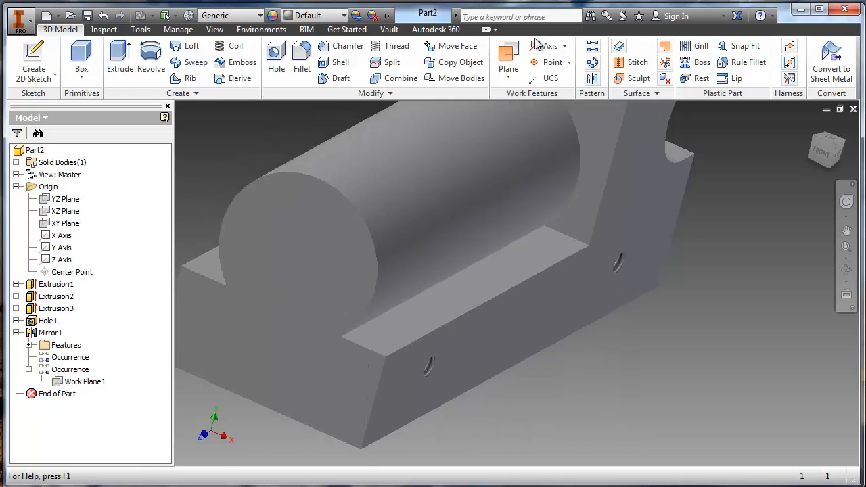
{"action": "left_click", "coordinate": [509, 53]}
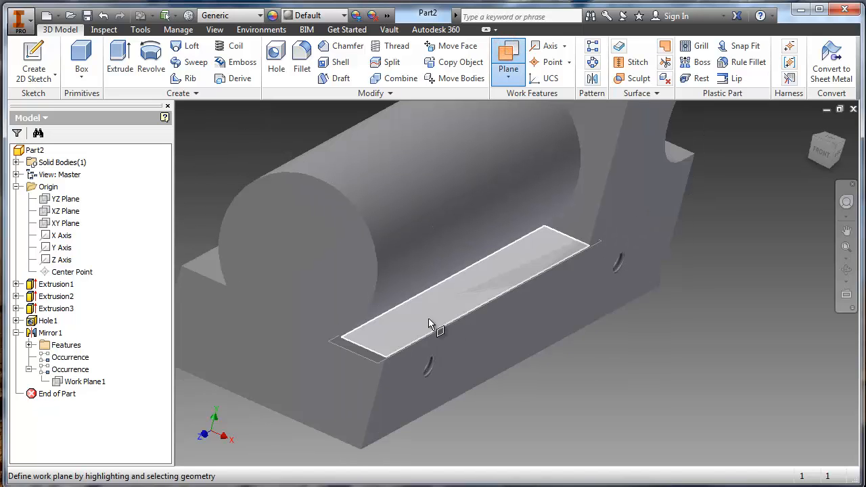
{"action": "left_click", "coordinate": [420, 320]}
{"action": "middle_click_drag", "start_coordinate": [453, 260], "coordinate": [519, 310]}
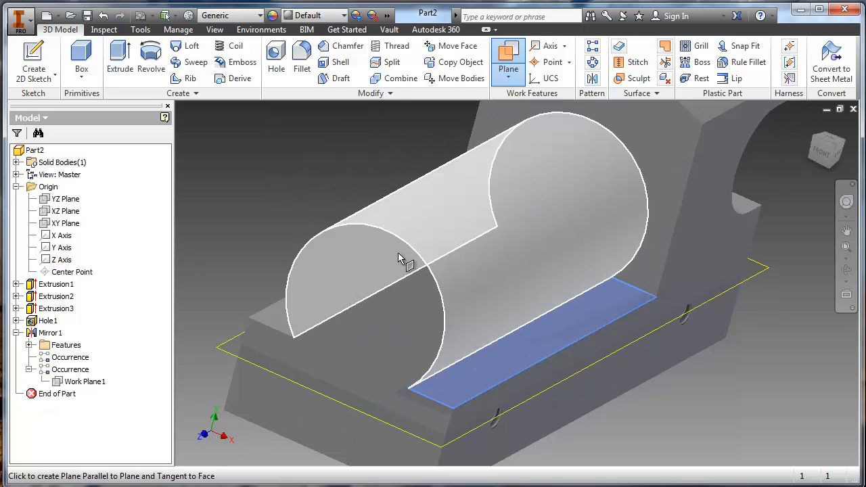
{"action": "left_click", "coordinate": [415, 242]}
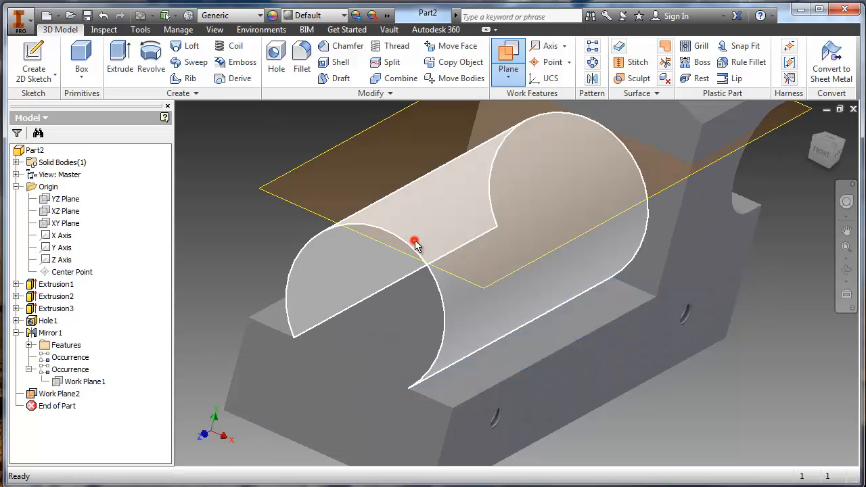
{"action": "middle_click_drag", "start_coordinate": [663, 367], "coordinate": [657, 291], "text": "shift"}
{"action": "middle_click_drag", "start_coordinate": [530, 147], "coordinate": [549, 304]}
{"action": "middle_click_drag", "start_coordinate": [547, 307], "coordinate": [496, 251], "text": "shift"}
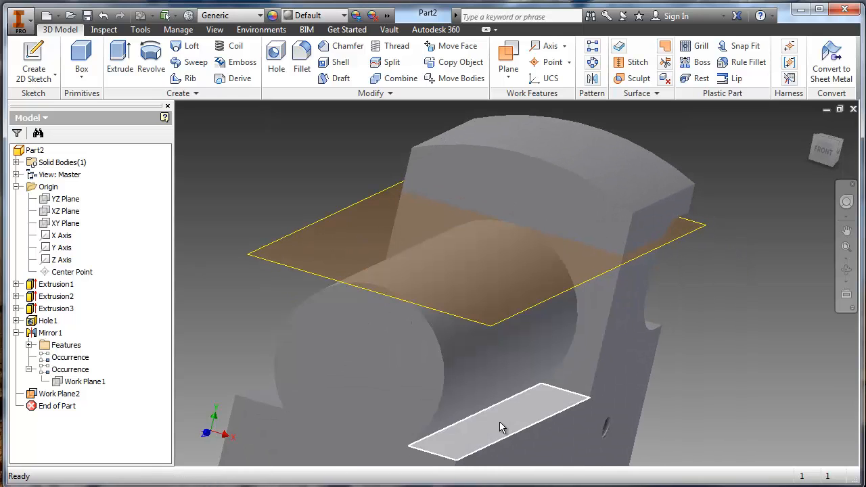
- Start a sketch on the tangent work plane and place a point on the centerline about 0.41 in from the cylinder's front edge
{"action": "right_click", "coordinate": [534, 418]}
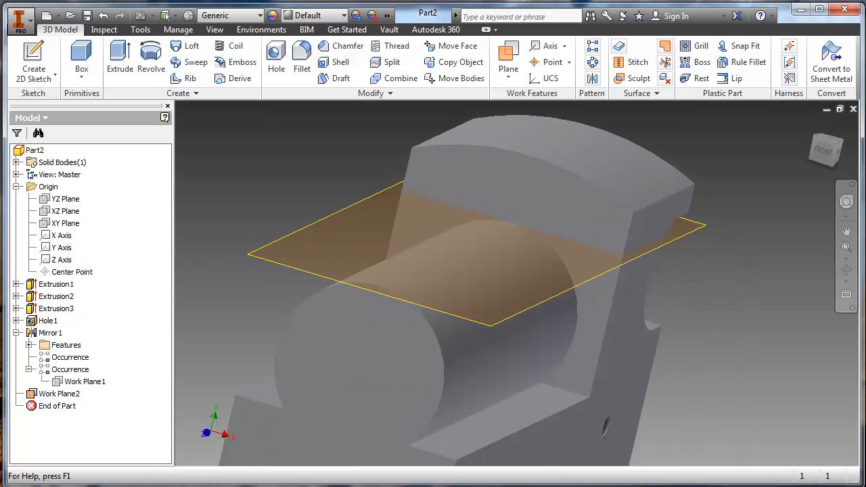
{"action": "left_click", "coordinate": [570, 422]}
{"action": "middle_click_drag", "start_coordinate": [485, 324], "coordinate": [510, 311]}
{"action": "scroll", "coordinate": [415, 315], "scroll_direction": "down", "scroll_amount": 3}
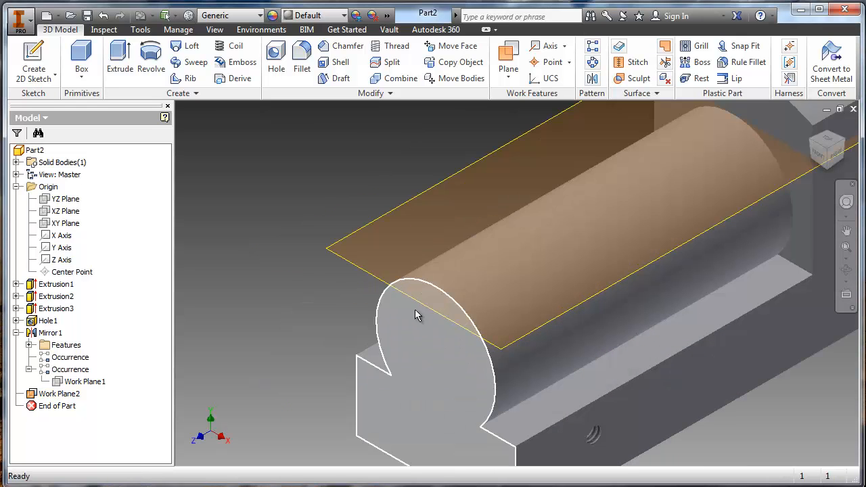
{"action": "left_click", "coordinate": [350, 264]}
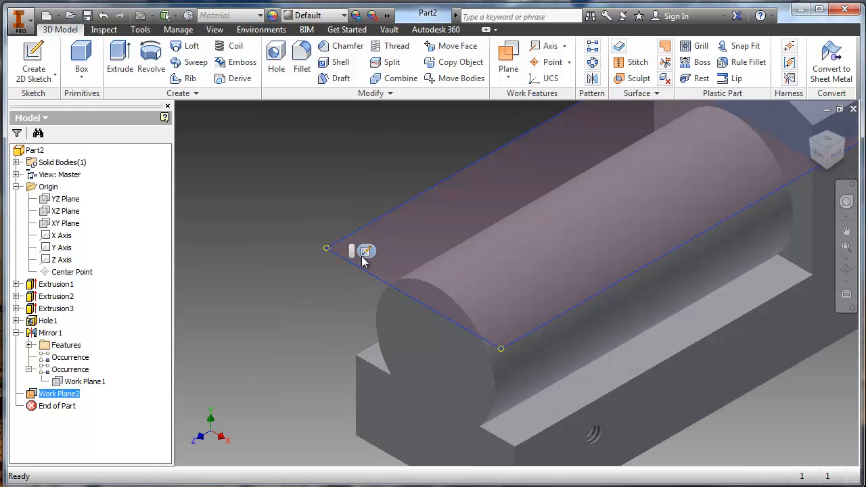
{"action": "left_click", "coordinate": [366, 253]}
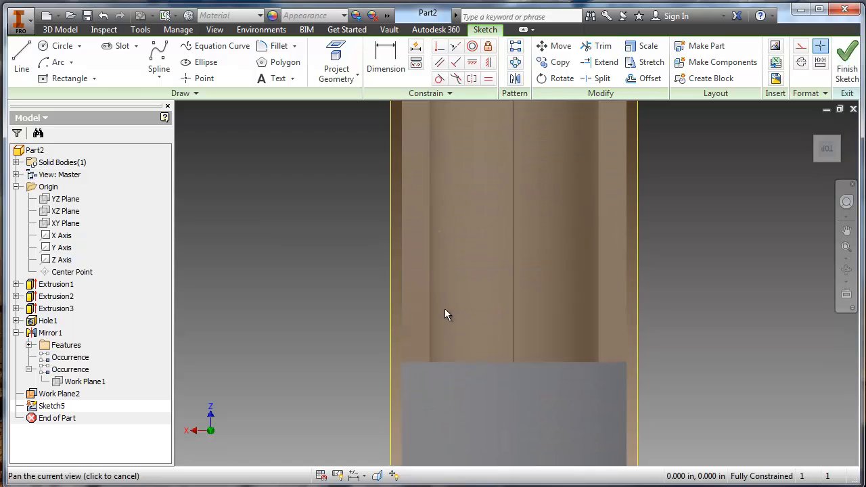
{"action": "left_click", "coordinate": [204, 79]}
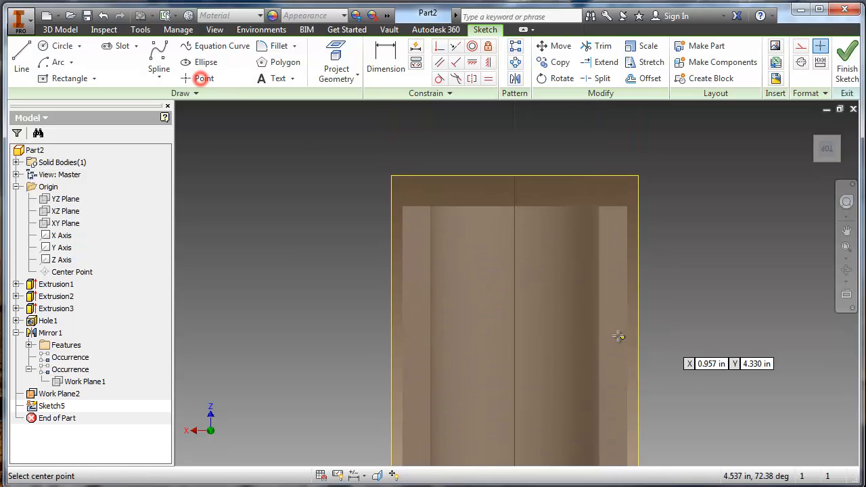
{"action": "left_click", "coordinate": [515, 252]}
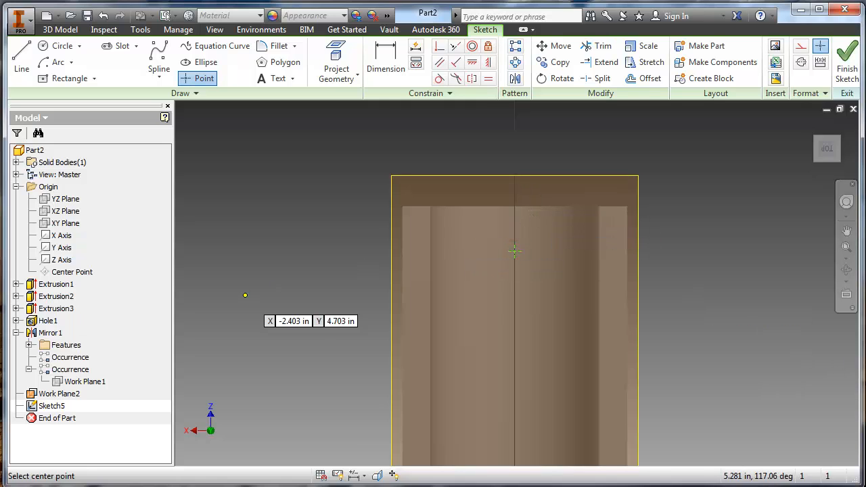
- Check the top hole's offset in the Word drawing, dimension the point .875 in from the cylinder's front edge, and finish the sketch
{"action": "key", "text": "alt+Tab"}
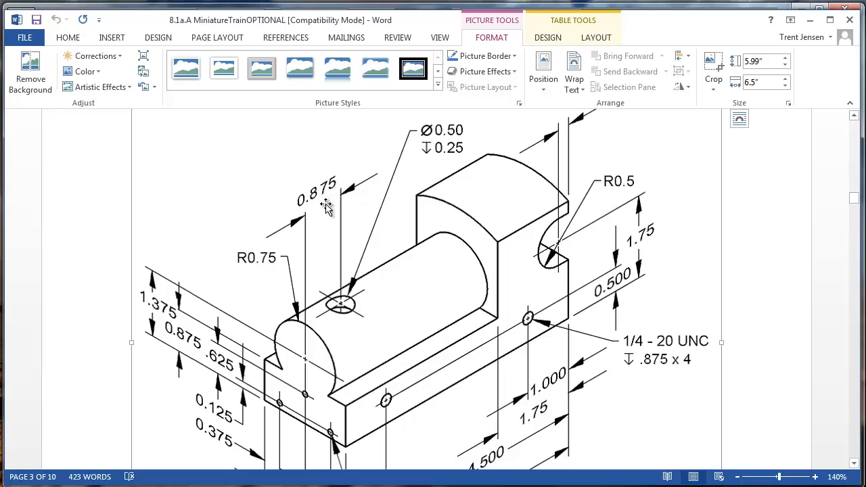
{"action": "key", "text": "alt+Tab"}
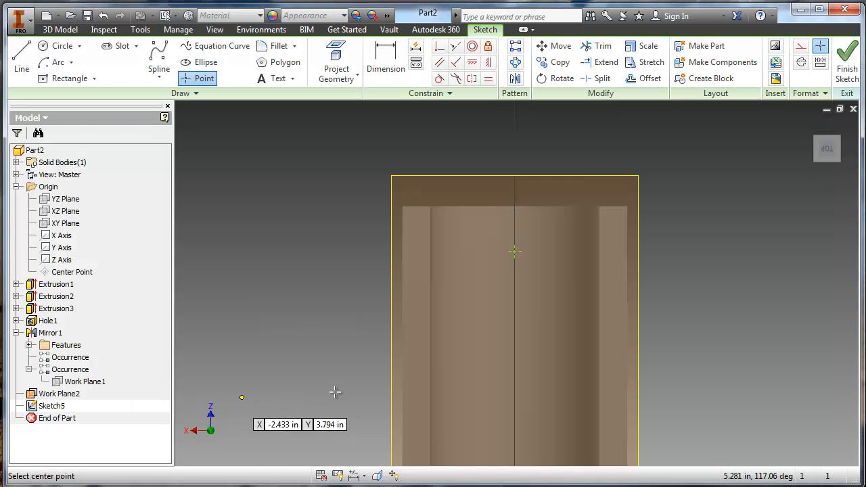
{"action": "key", "text": "d"}
{"action": "left_click", "coordinate": [528, 207]}
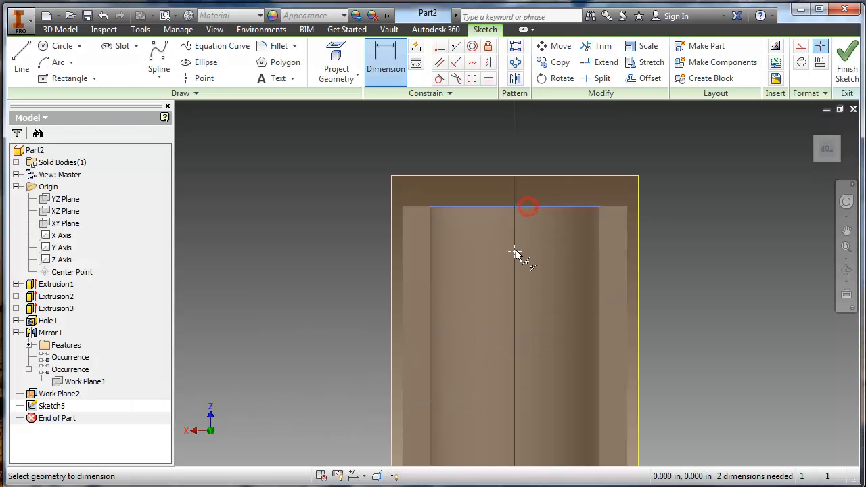
{"action": "left_click", "coordinate": [514, 251]}
{"action": "left_click", "coordinate": [545, 234]}
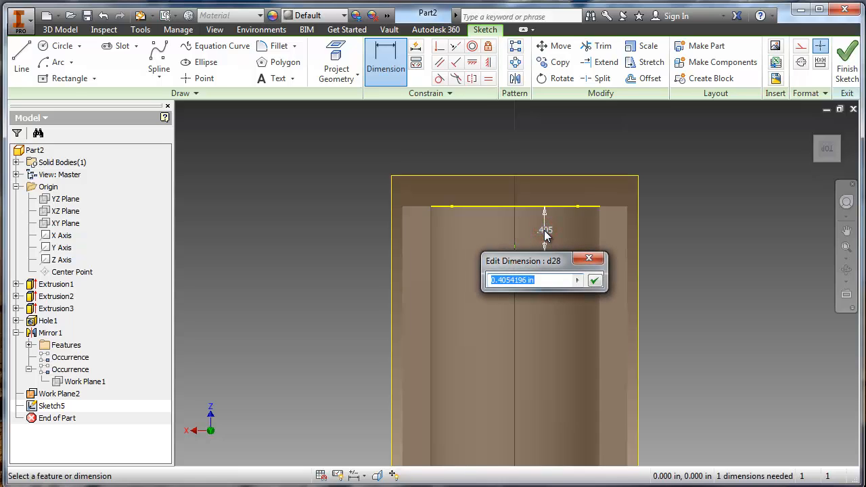
{"action": "key", "text": "Return"}
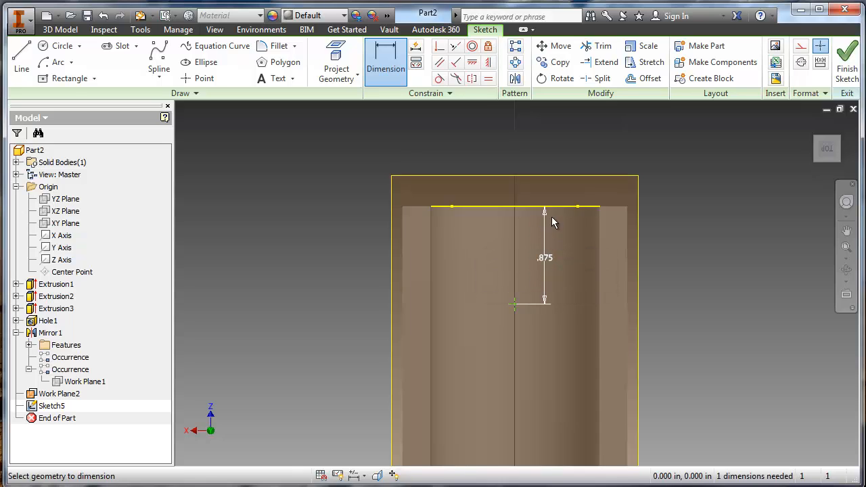
{"action": "left_click", "coordinate": [846, 61]}
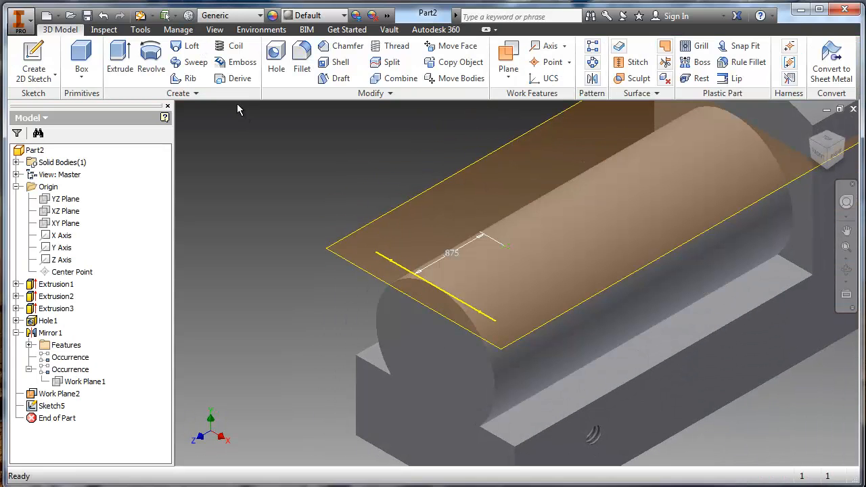
- Set up a simple drilled hole on the sketch point, .25 in deep and .5 in diameter, following the Word drawing
{"action": "left_click", "coordinate": [277, 61]}
{"action": "middle_click_drag", "start_coordinate": [518, 257], "coordinate": [646, 233]}
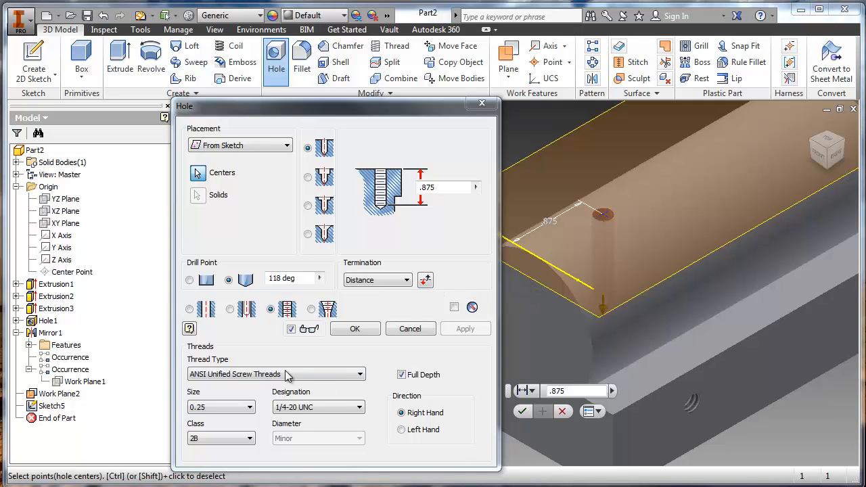
{"action": "left_click", "coordinate": [189, 309]}
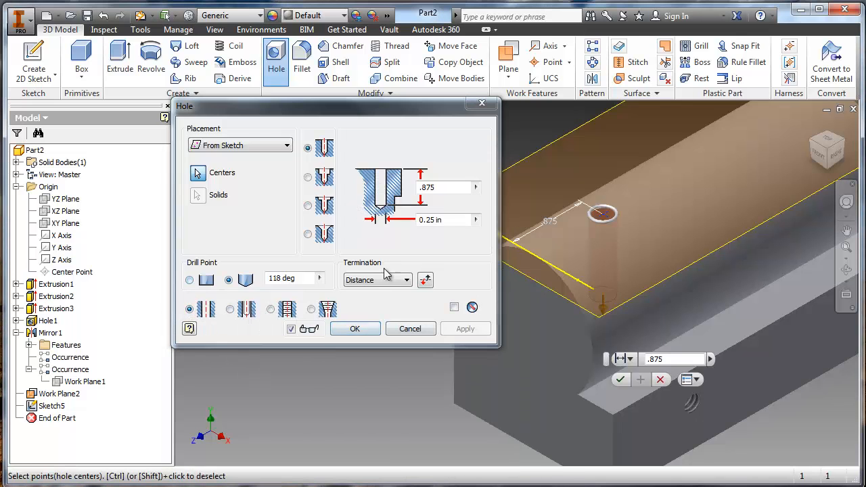
{"action": "key", "text": "alt+Tab"}
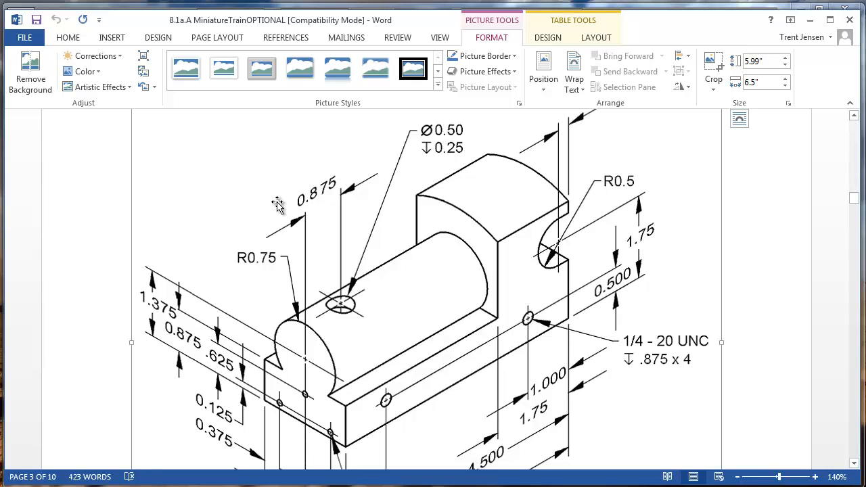
{"action": "key", "text": "alt+Tab"}
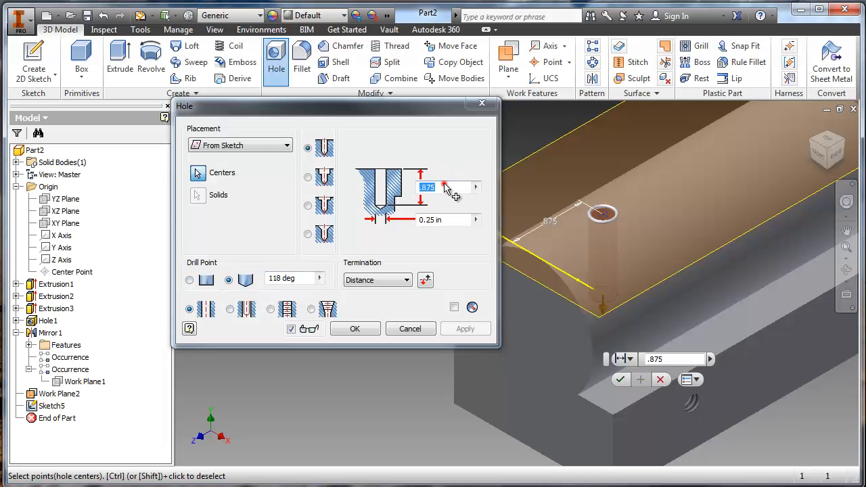
{"action": "left_click", "coordinate": [445, 186]}
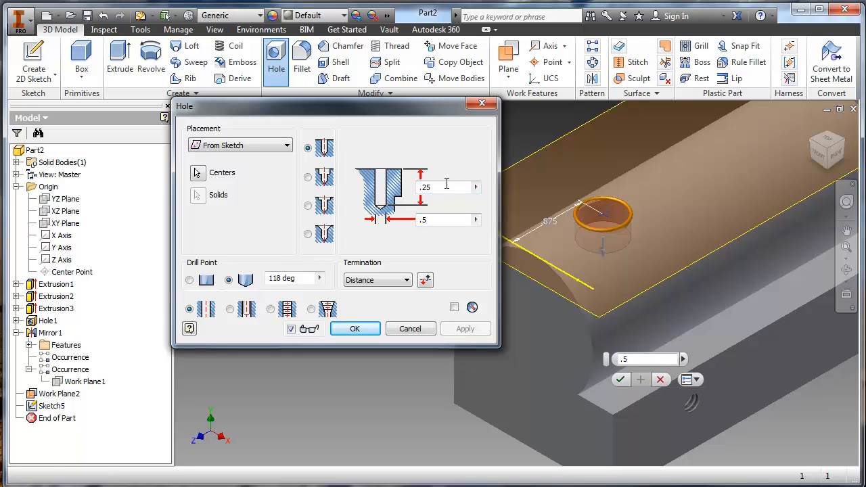
- Inspect the hole preview from several angles, try reversing the hole's direction, and restore it into the cylinder
{"action": "middle_click_drag", "start_coordinate": [596, 223], "coordinate": [596, 247], "text": "shift"}
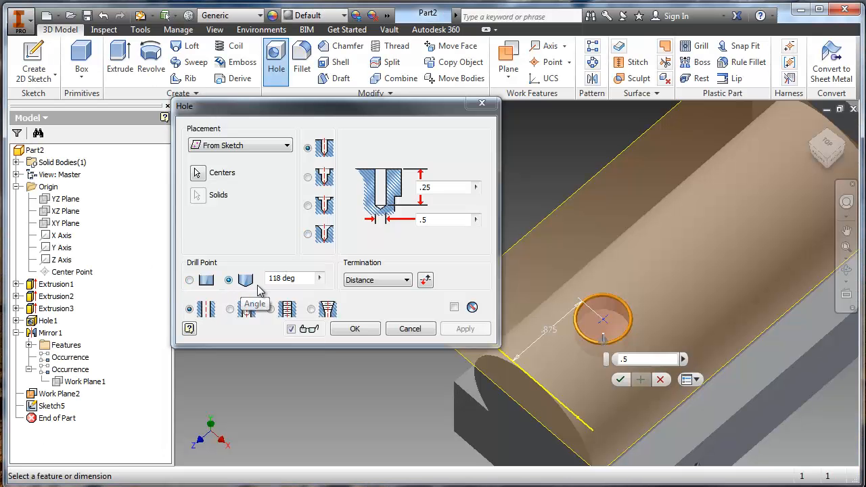
{"action": "scroll", "coordinate": [584, 364], "scroll_direction": "down", "scroll_amount": 5}
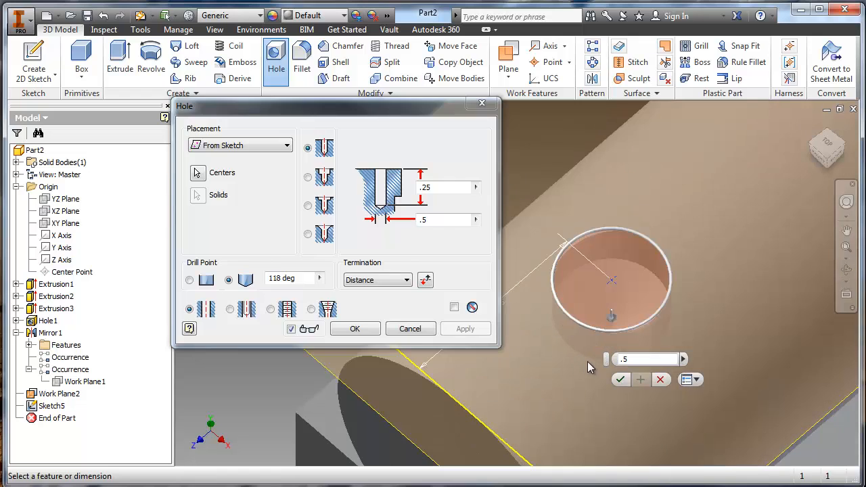
{"action": "middle_click_drag", "start_coordinate": [557, 318], "coordinate": [582, 291], "text": "shift"}
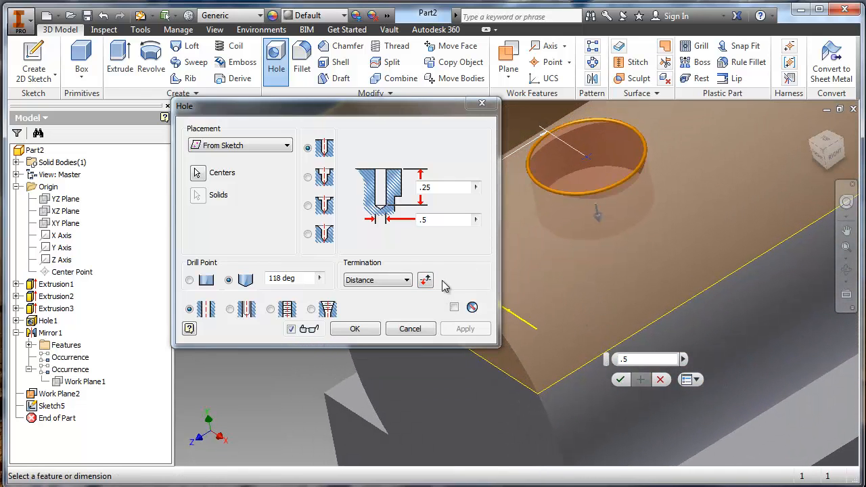
{"action": "left_click", "coordinate": [426, 281]}
{"action": "middle_click_drag", "start_coordinate": [572, 243], "coordinate": [617, 300]}
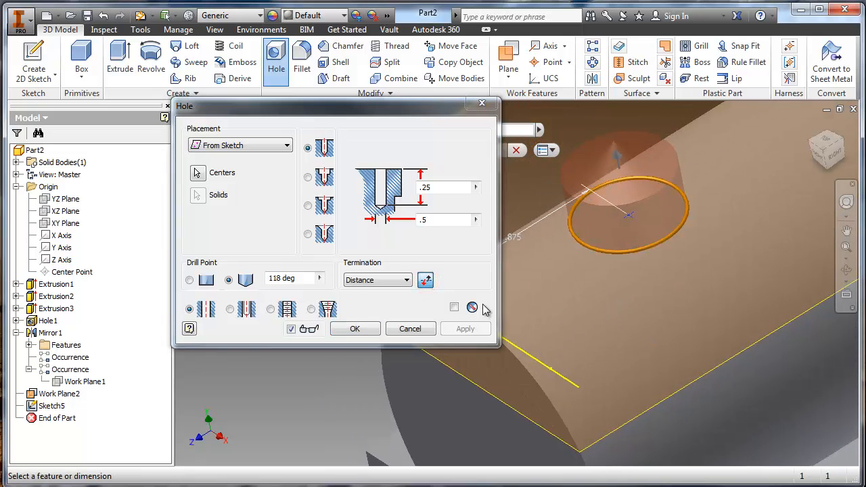
{"action": "middle_click_drag", "start_coordinate": [599, 234], "coordinate": [606, 325], "text": "shift"}
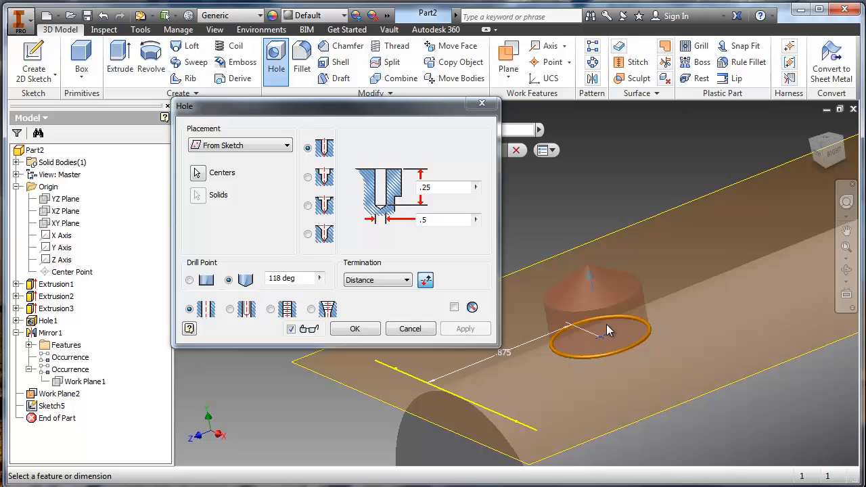
{"action": "left_click", "coordinate": [426, 282]}
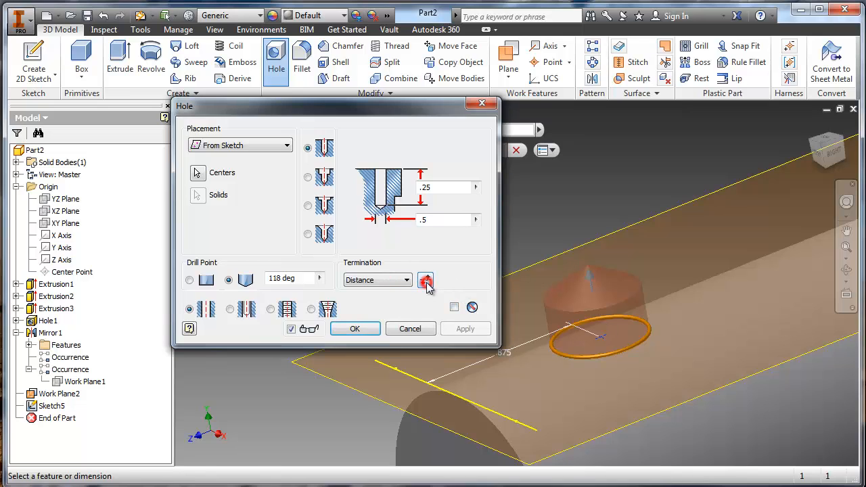
{"action": "left_click", "coordinate": [426, 282]}
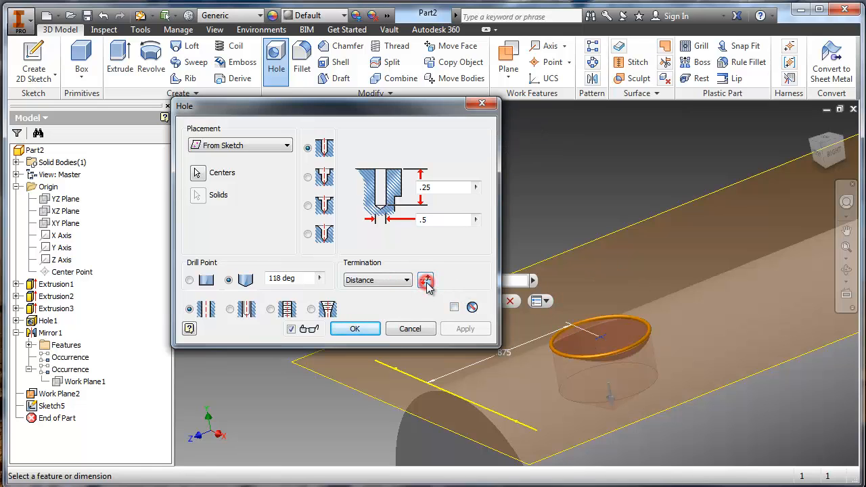
- Create the hole on top of the cylinder and view the result from above
{"action": "left_click", "coordinate": [353, 329]}
{"action": "mouse_move", "coordinate": [543, 203]}
{"action": "middle_mouse_down", "text": "shift"}
{"action": "mouse_move", "coordinate": [571, 297]}
{"action": "mouse_move", "coordinate": [501, 303]}
{"action": "middle_mouse_up", "text": "shift"}
{"action": "scroll", "coordinate": [545, 325], "scroll_direction": "down", "scroll_amount": 3}
{"action": "middle_click_drag", "start_coordinate": [546, 325], "coordinate": [481, 275]}
{"action": "left_click_drag", "start_coordinate": [482, 275], "coordinate": [475, 273], "text": "shift"}
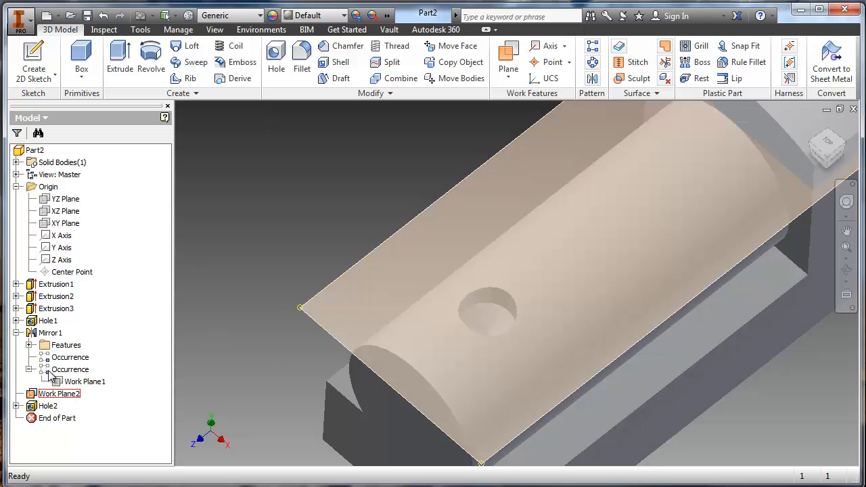
- Try hiding the work plane tangent to the cylinder's top and undo the visibility change
{"action": "right_click", "coordinate": [54, 400]}
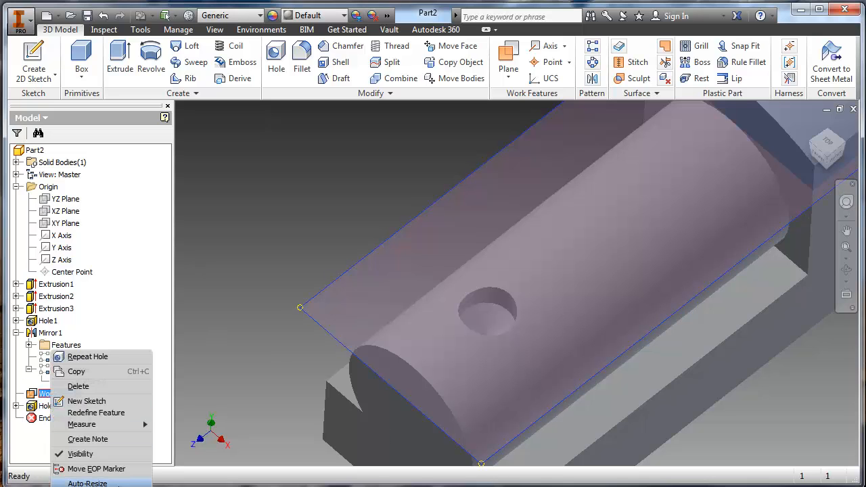
{"action": "left_click", "coordinate": [118, 454]}
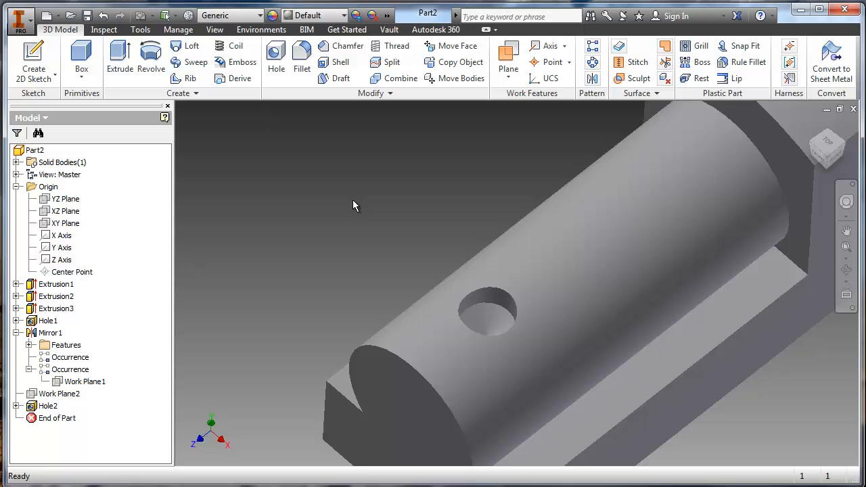
{"action": "key", "text": "ctrl+z"}
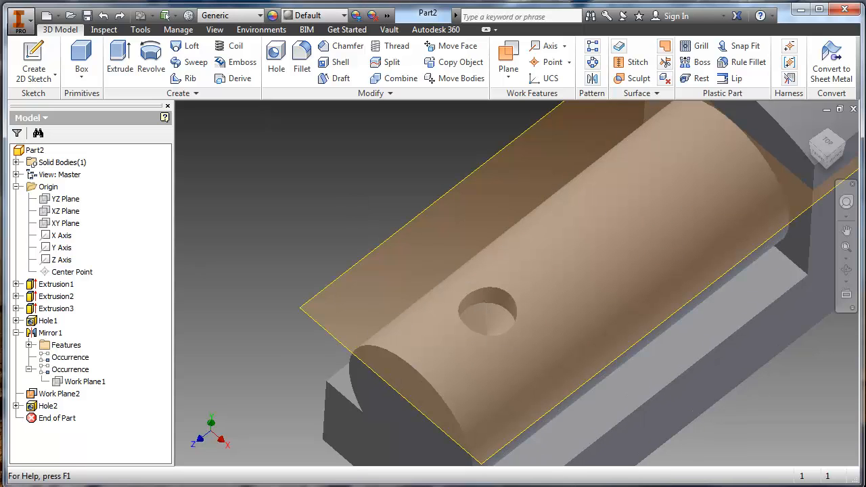
- Hide Work Plane2, the plane tangent to the top of the cylinder
{"action": "middle_click_drag", "start_coordinate": [568, 465], "coordinate": [592, 399]}
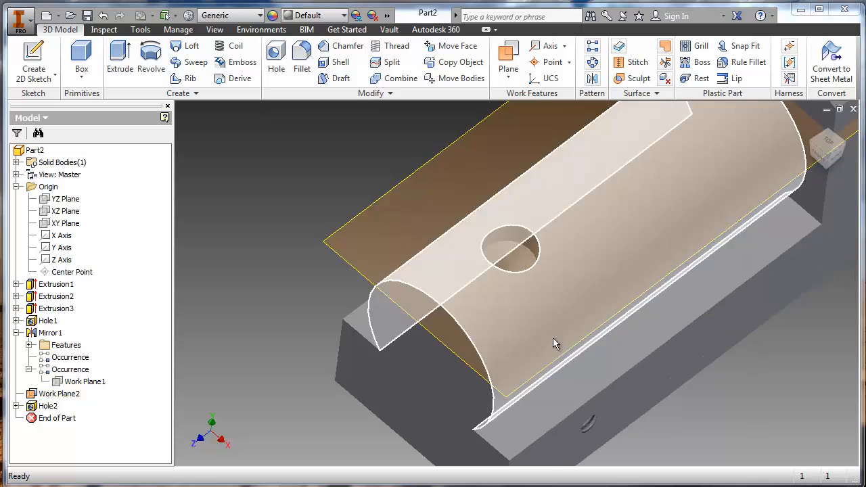
{"action": "right_click", "coordinate": [56, 401]}
{"action": "left_click", "coordinate": [100, 456]}
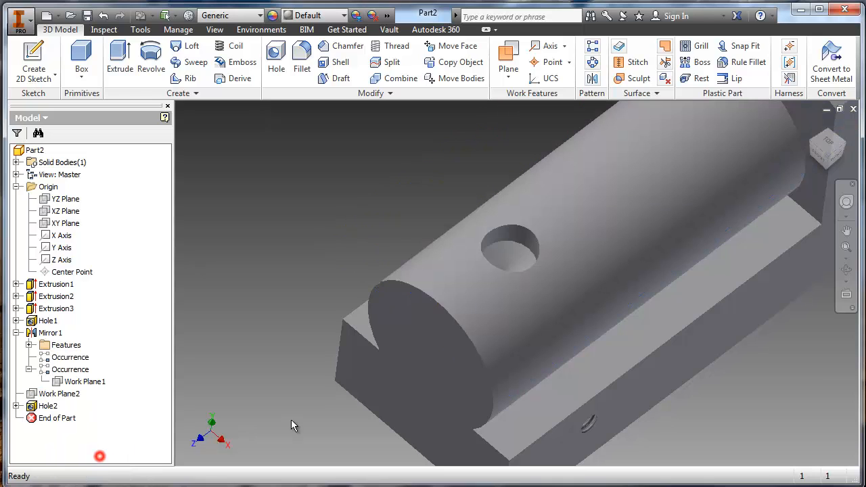
- Look over the body and check the Word drawing for the remaining rear hole and the note on rounding edges
{"action": "scroll", "coordinate": [439, 371], "scroll_direction": "up", "scroll_amount": 3}
{"action": "middle_click_drag", "start_coordinate": [441, 369], "coordinate": [438, 336], "text": "shift"}
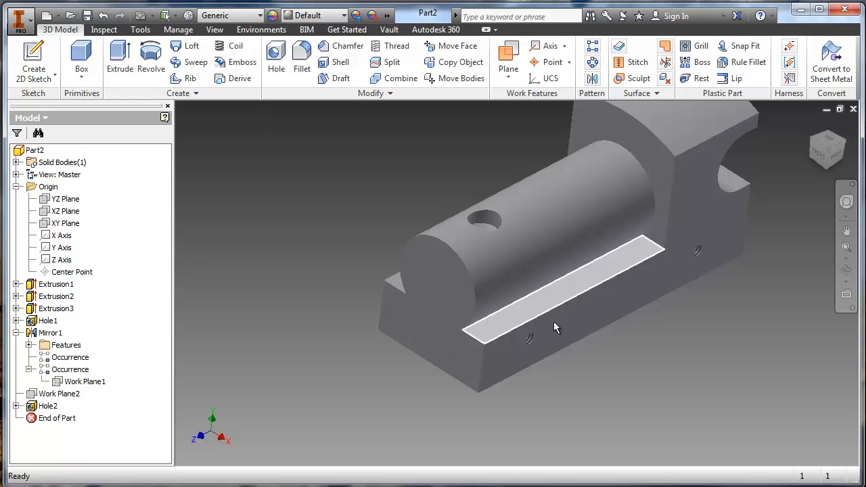
{"action": "middle_click_drag", "start_coordinate": [554, 324], "coordinate": [514, 270], "text": "shift"}
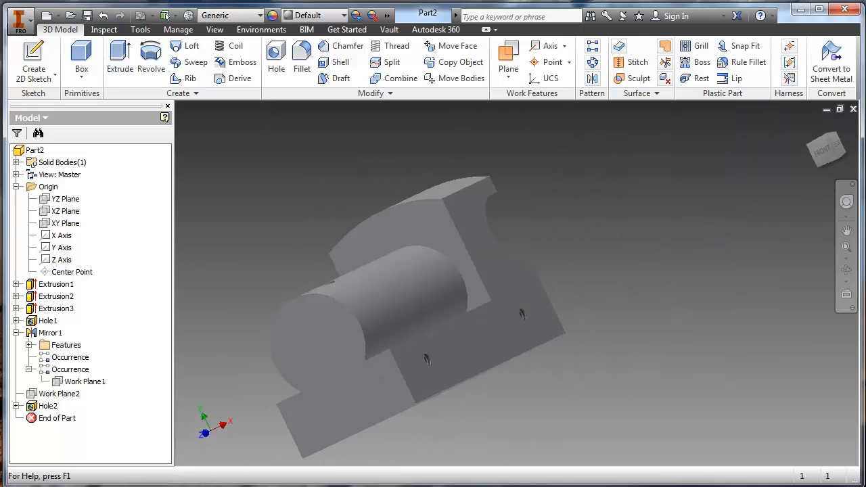
{"action": "key", "text": "alt+Tab"}
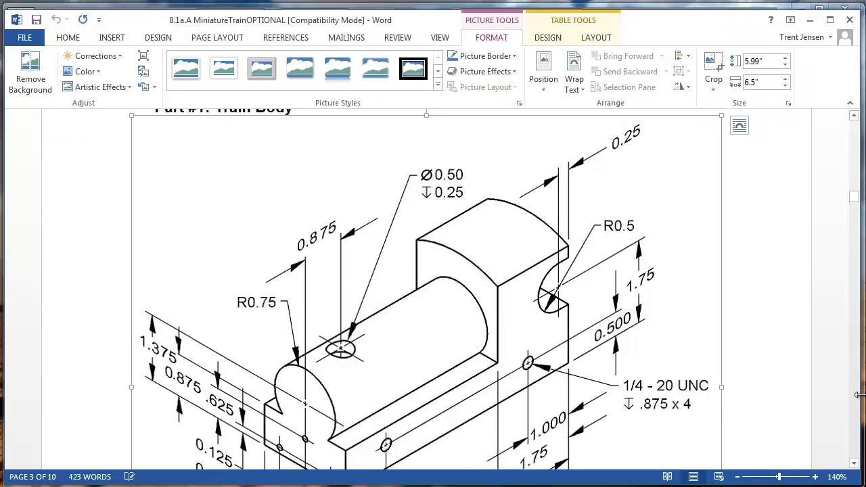
{"action": "scroll", "coordinate": [641, 336], "scroll_direction": "down", "scroll_amount": 10}
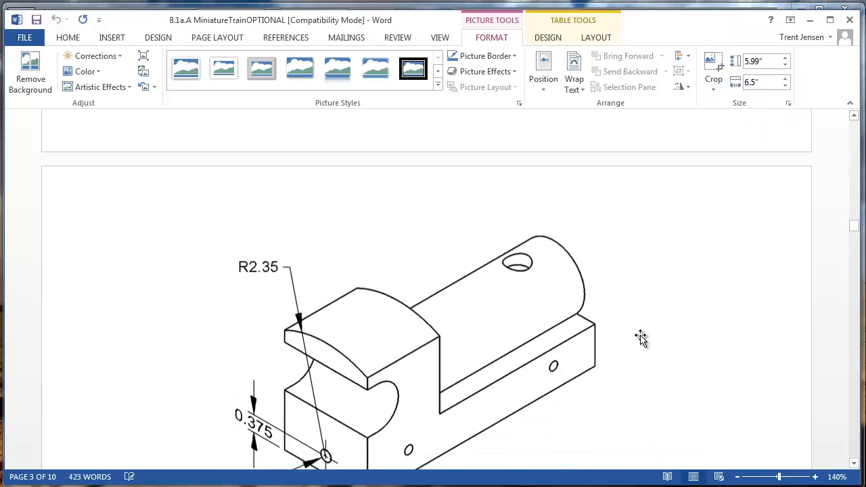
{"action": "scroll", "coordinate": [641, 336], "scroll_direction": "down", "scroll_amount": 3}
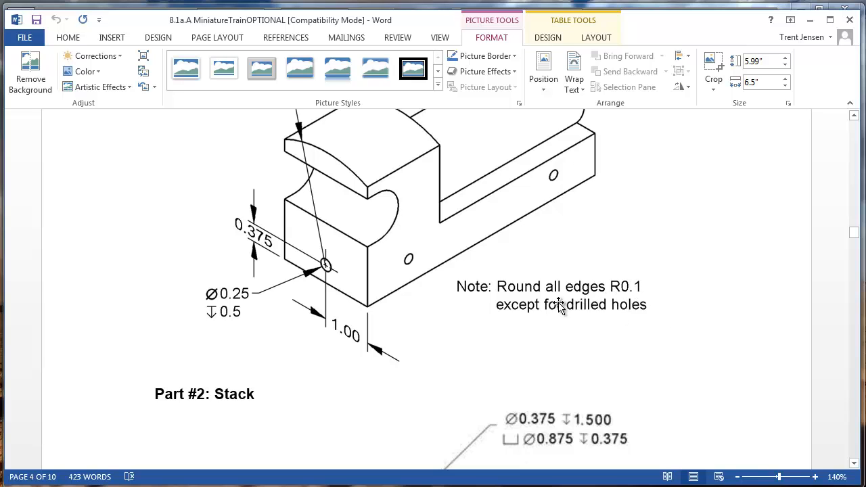
{"action": "key", "text": "alt+Tab"}
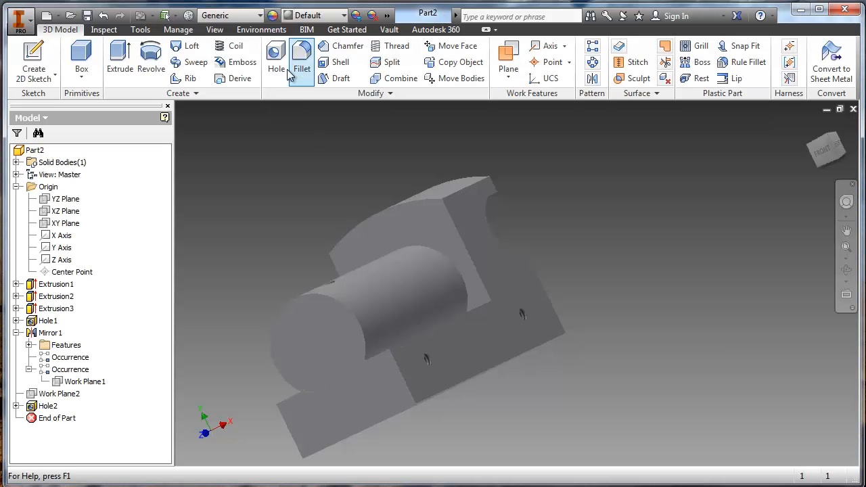
{"action": "left_click", "coordinate": [303, 60]}
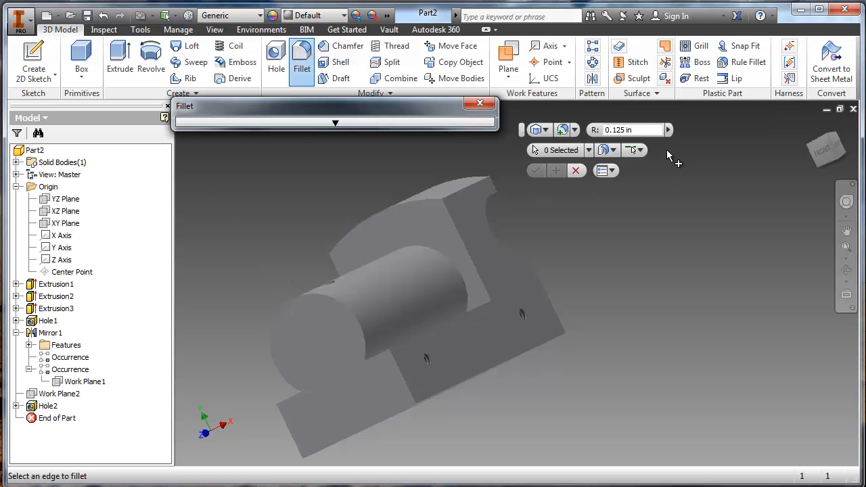
{"action": "left_click", "coordinate": [398, 124]}
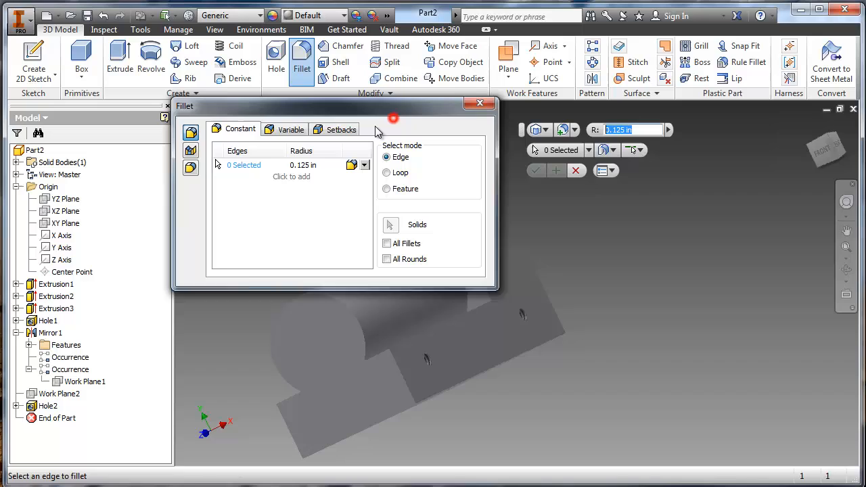
{"action": "left_click", "coordinate": [303, 165]}
{"action": "key", "text": "BackSpace"}
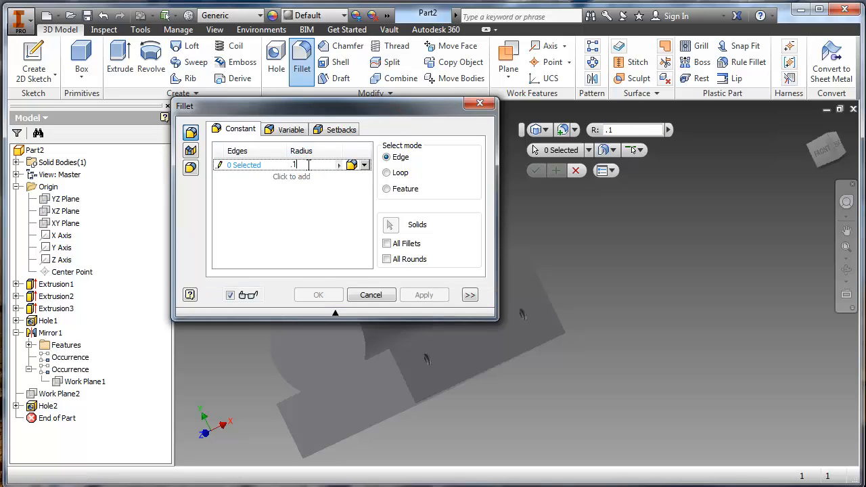
{"action": "left_click", "coordinate": [447, 389]}
{"action": "middle_click_drag", "start_coordinate": [447, 383], "coordinate": [462, 351], "text": "shift"}
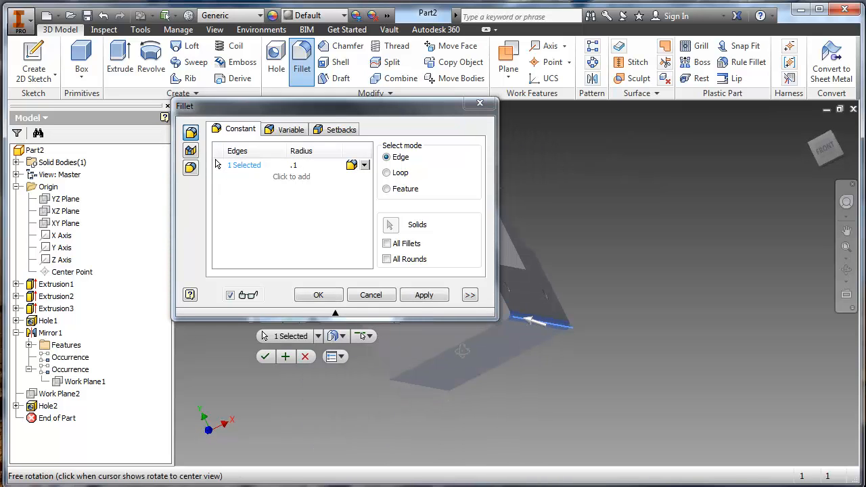
{"action": "left_click", "coordinate": [378, 295]}
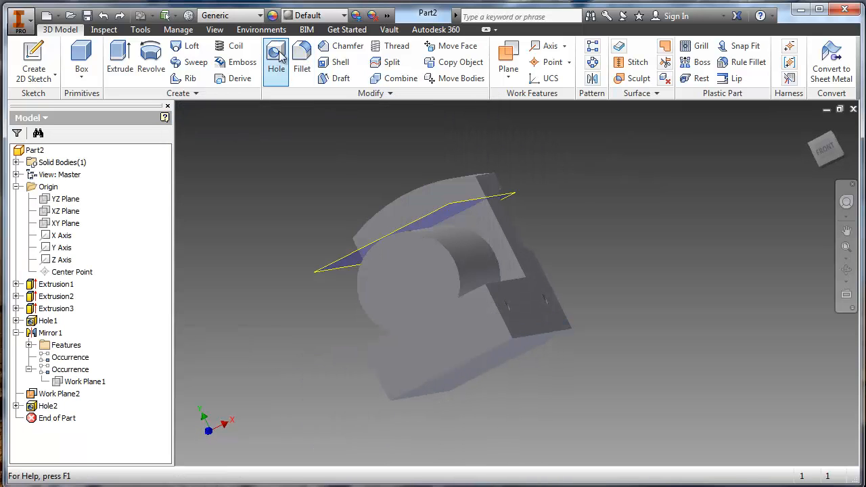
- Start a .1 in fillet and select the ledge's inner, outer and cab-side edges, the cylinder-to-cab arc, and the cab's front side edge
{"action": "left_click", "coordinate": [301, 58]}
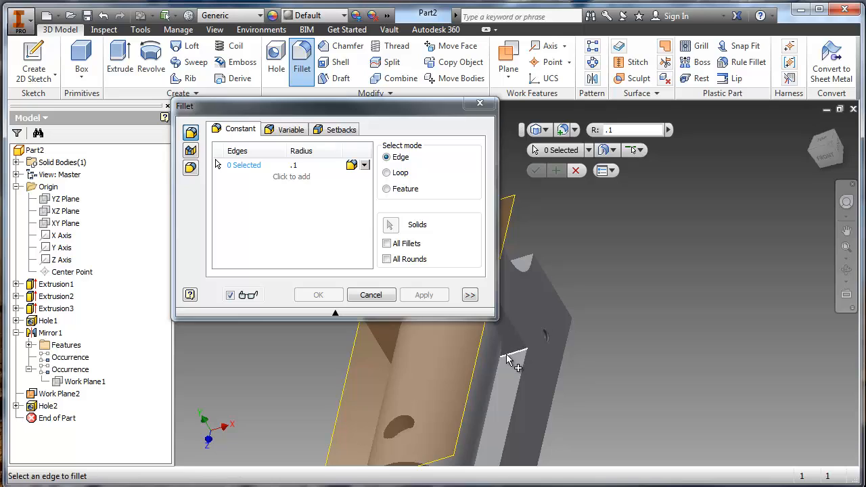
{"action": "middle_click_drag", "start_coordinate": [507, 355], "coordinate": [580, 302]}
{"action": "scroll", "coordinate": [583, 305], "scroll_direction": "down", "scroll_amount": 3}
{"action": "left_click", "coordinate": [584, 298]}
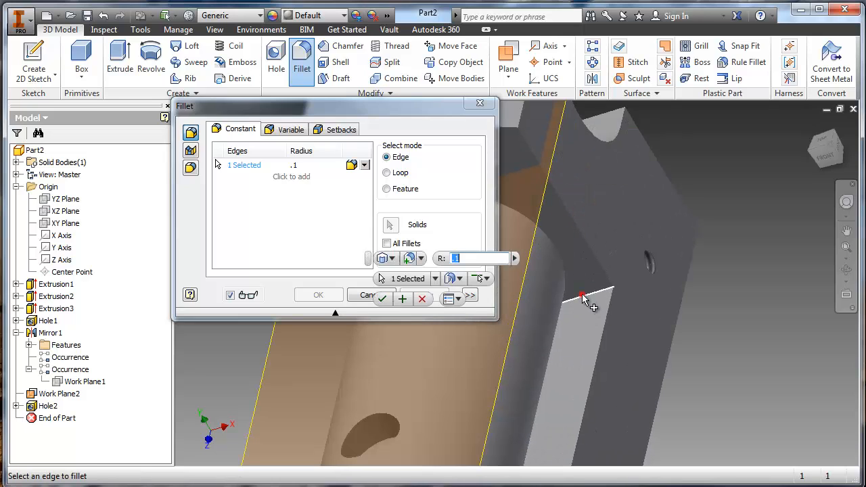
{"action": "left_click", "coordinate": [559, 311]}
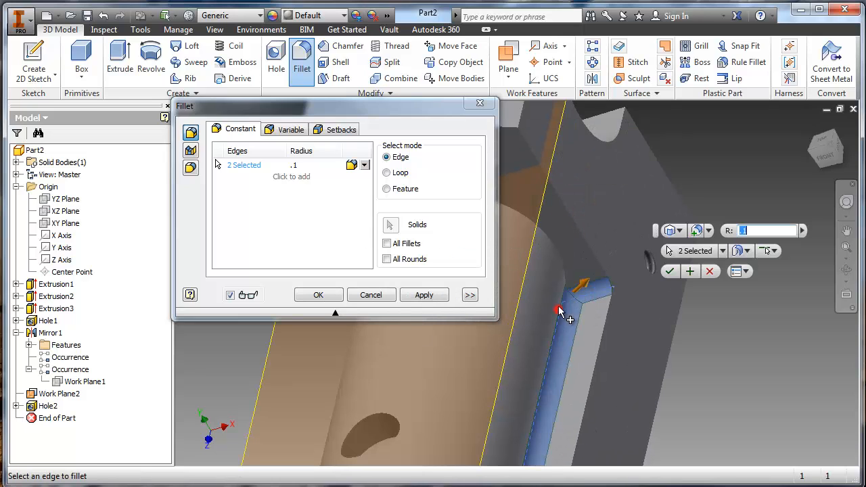
{"action": "left_click", "coordinate": [557, 254]}
{"action": "left_click", "coordinate": [586, 244]}
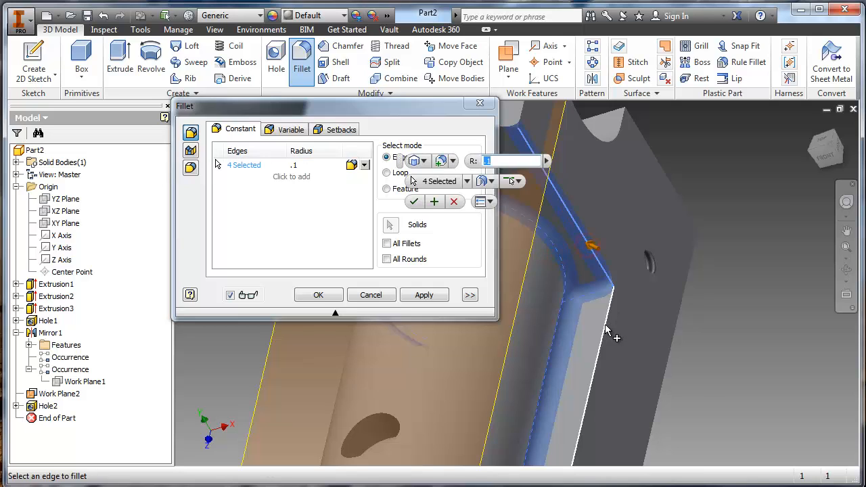
{"action": "left_click", "coordinate": [607, 315]}
- Add the rear deck's side edge, the cab's cutout arc and the roof's side and rear edges to the .1 in fillet and apply it
{"action": "middle_click_drag", "start_coordinate": [605, 321], "coordinate": [646, 155], "text": "shift"}
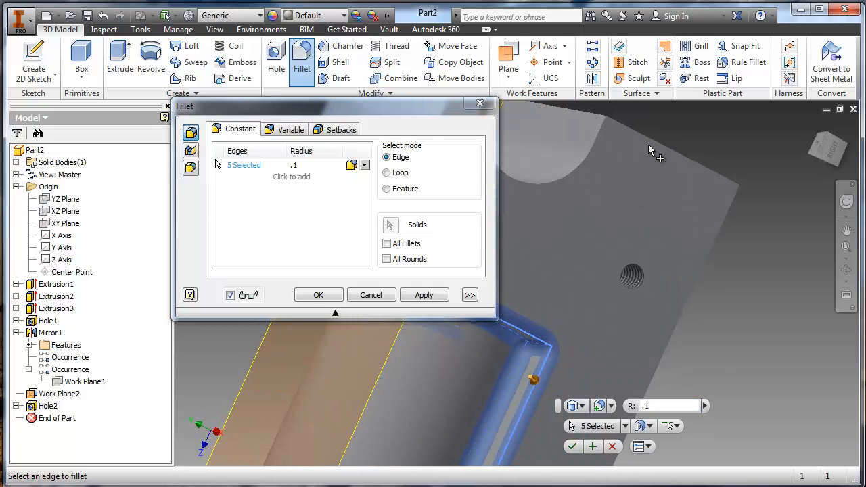
{"action": "left_click", "coordinate": [654, 147]}
{"action": "left_click", "coordinate": [590, 150]}
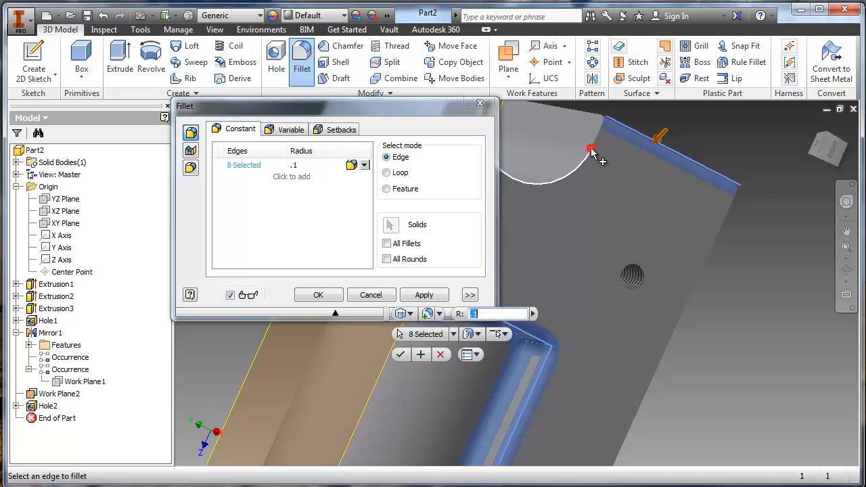
{"action": "left_click", "coordinate": [597, 137]}
{"action": "middle_click_drag", "start_coordinate": [597, 136], "coordinate": [560, 253], "text": "shift"}
{"action": "left_click", "coordinate": [570, 203]}
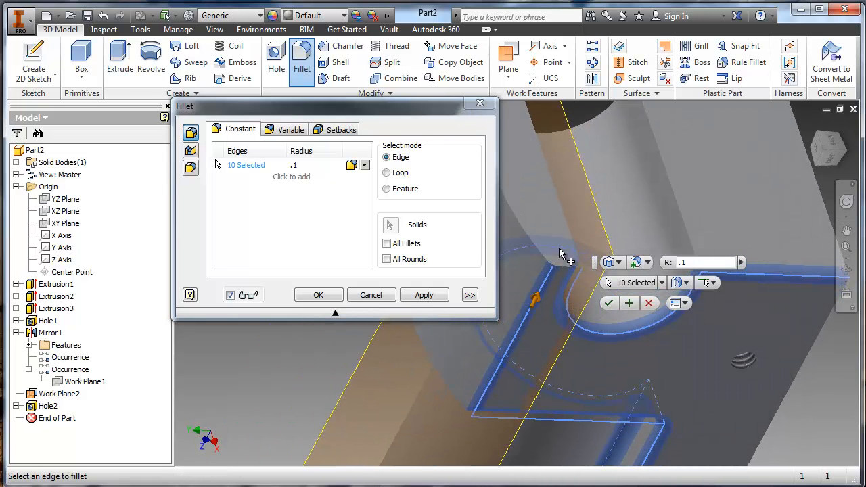
{"action": "left_click", "coordinate": [568, 272]}
{"action": "left_click", "coordinate": [539, 246]}
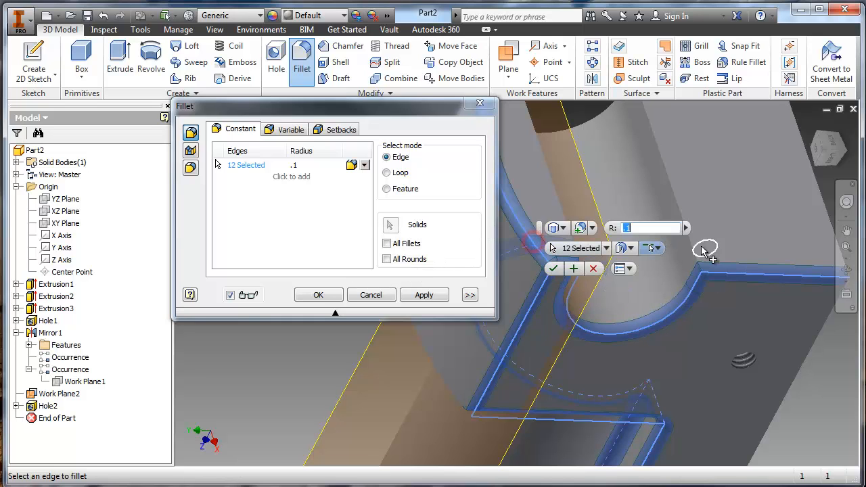
{"action": "left_click", "coordinate": [424, 295]}
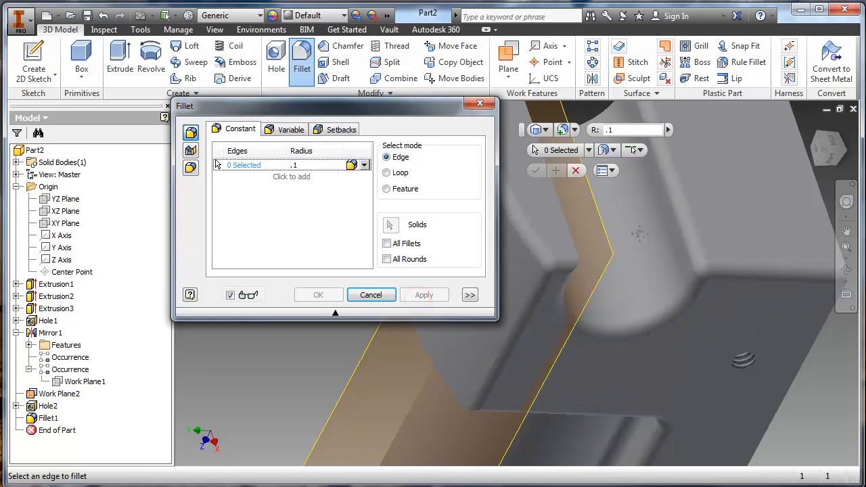
- Apply a .1 in fillet to the roof's remaining edges and the opposite side's cutout arc and rear deck edges
{"action": "middle_click_drag", "start_coordinate": [424, 295], "coordinate": [731, 210], "text": "shift"}
{"action": "left_click", "coordinate": [656, 230]}
{"action": "middle_click_drag", "start_coordinate": [556, 282], "coordinate": [577, 245], "text": "shift"}
{"action": "left_click", "coordinate": [662, 216]}
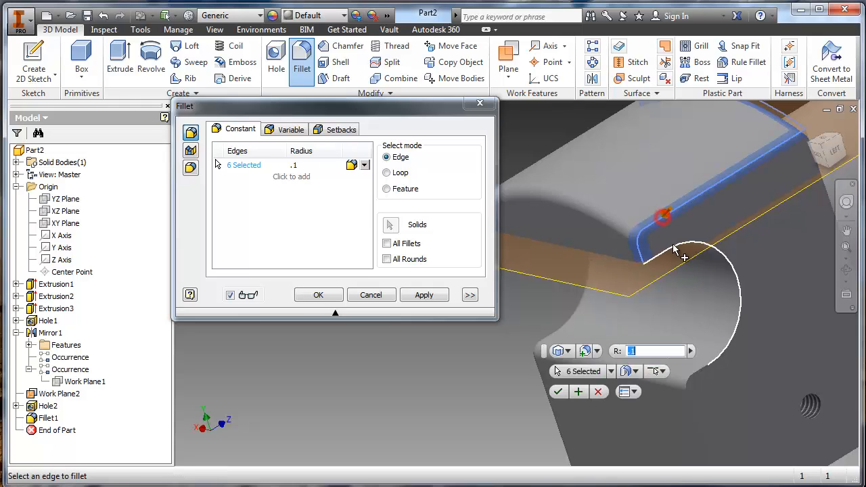
{"action": "left_click", "coordinate": [679, 253]}
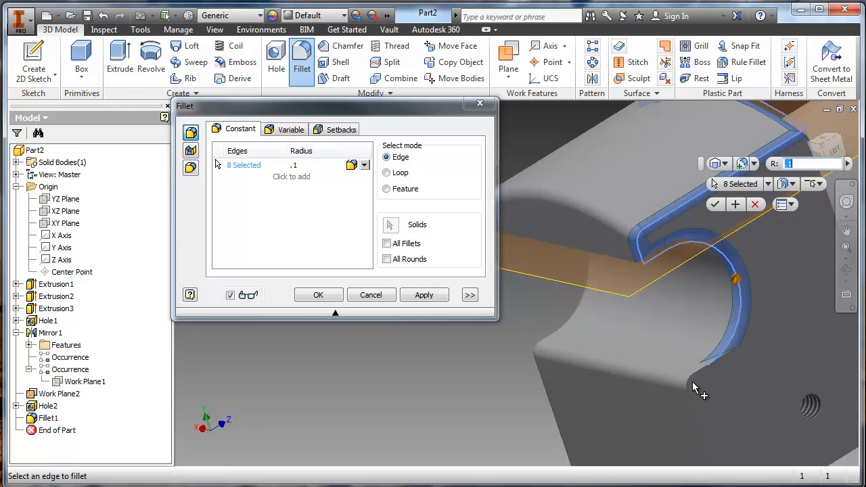
{"action": "left_click", "coordinate": [424, 295]}
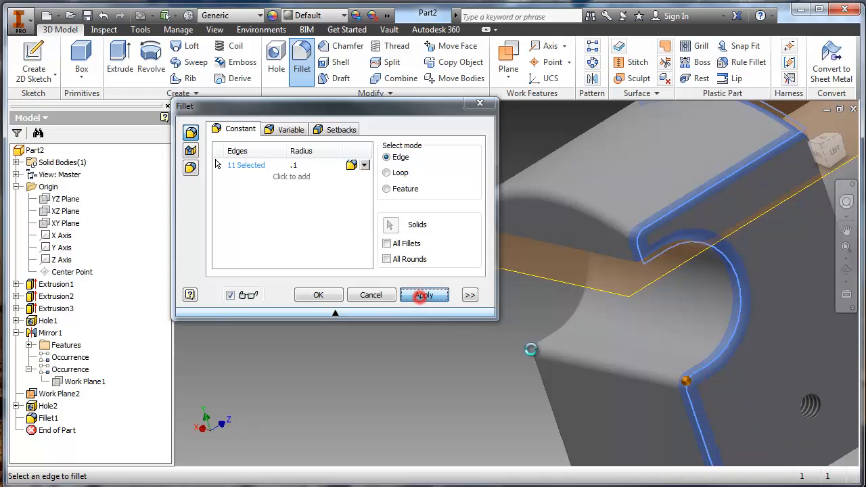
- Apply a .1 in fillet to the opposite ledge's inner and outer edges and the cylinder's front rim
{"action": "middle_click_drag", "start_coordinate": [469, 311], "coordinate": [436, 275]}
{"action": "middle_click_drag", "start_coordinate": [590, 381], "coordinate": [437, 295], "text": "shift"}
{"action": "left_click", "coordinate": [550, 426]}
{"action": "left_click", "coordinate": [578, 403]}
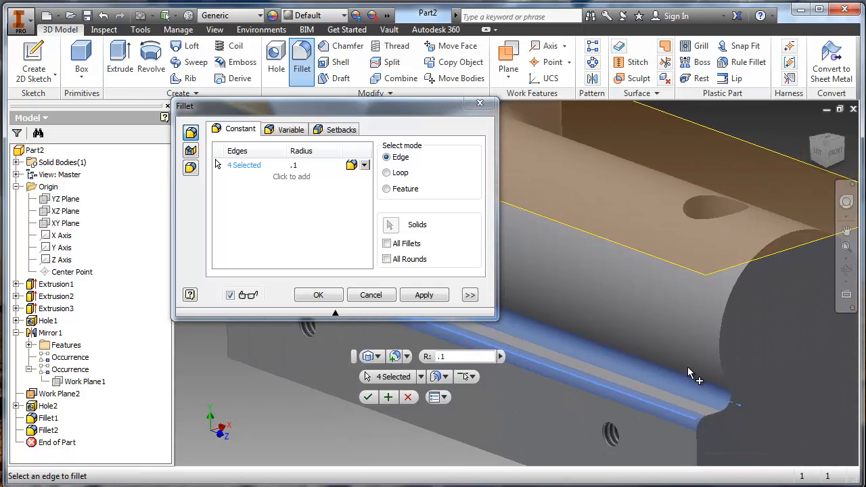
{"action": "left_click", "coordinate": [726, 371]}
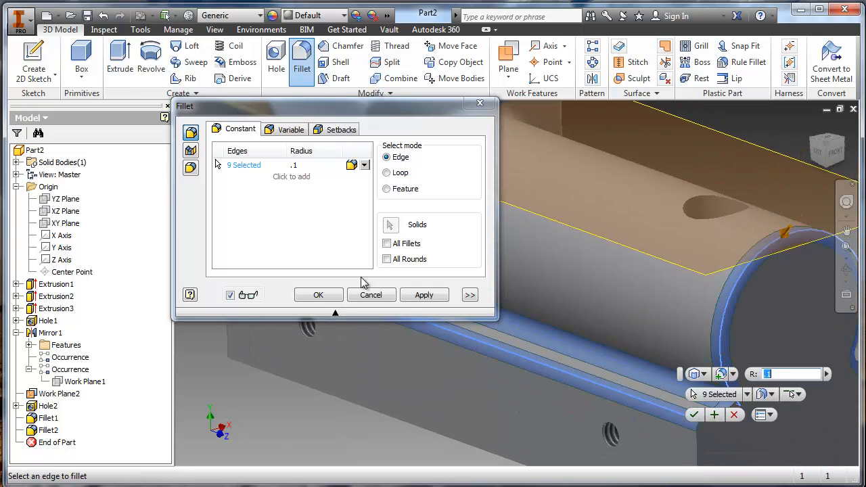
{"action": "left_click", "coordinate": [423, 296]}
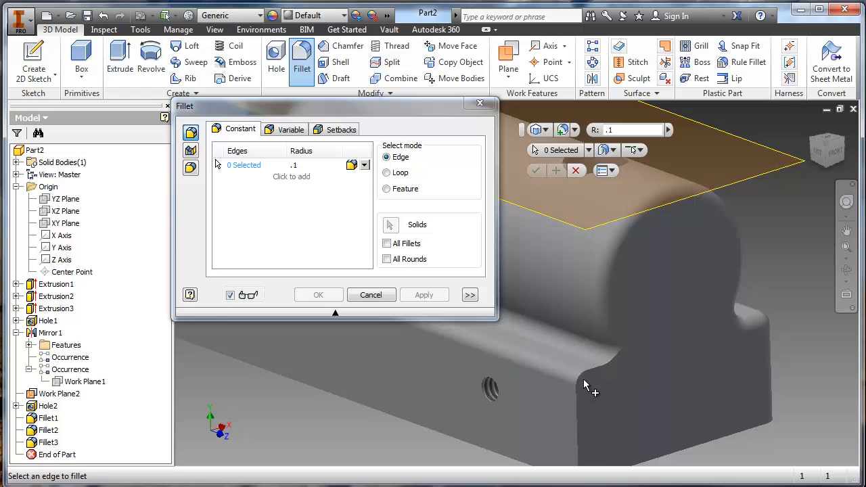
- Try to apply a .1 in fillet to the front face's side edge chain, running from the base corner up to the cylinder
{"action": "left_click", "coordinate": [584, 376]}
{"action": "middle_click_drag", "start_coordinate": [586, 377], "coordinate": [609, 360], "text": "shift"}
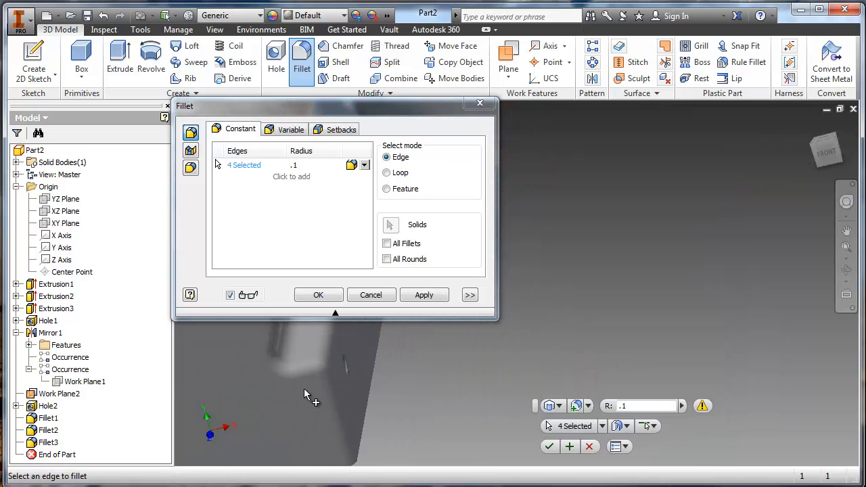
{"action": "left_click", "coordinate": [423, 295]}
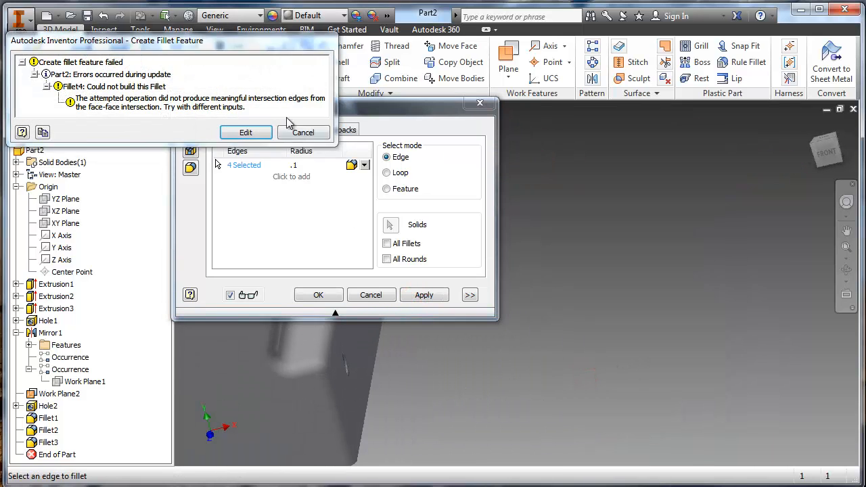
{"action": "left_click", "coordinate": [295, 132]}
{"action": "middle_click_drag", "start_coordinate": [316, 333], "coordinate": [522, 354]}
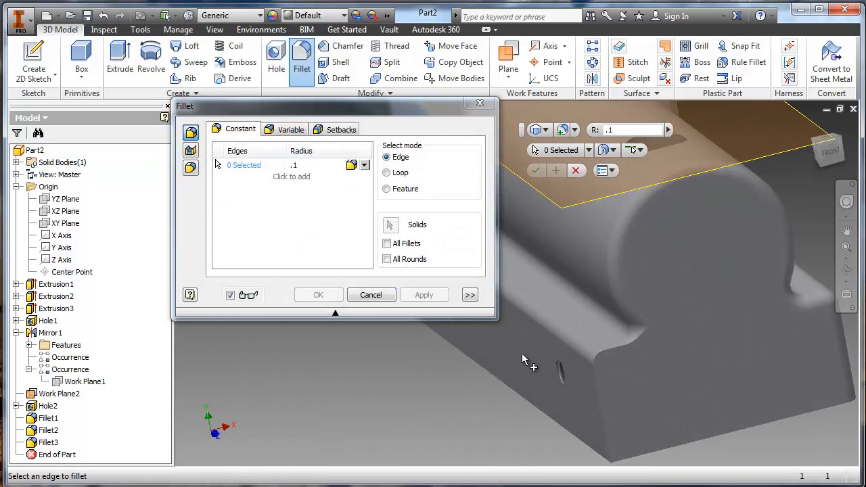
{"action": "left_click", "coordinate": [605, 415]}
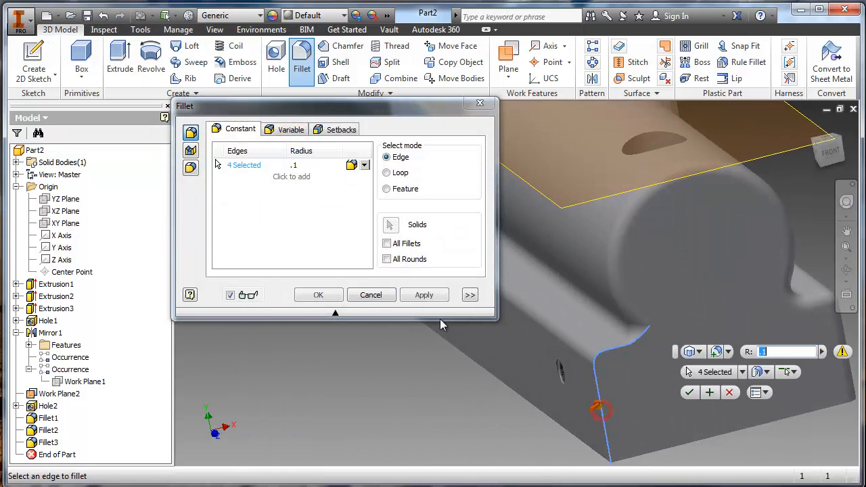
{"action": "left_click", "coordinate": [409, 297]}
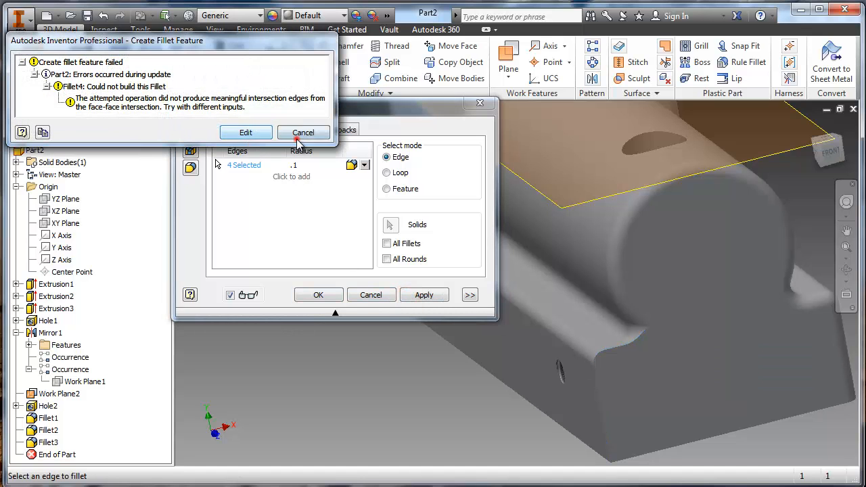
{"action": "left_click", "coordinate": [303, 133]}
{"action": "left_click", "coordinate": [377, 296]}
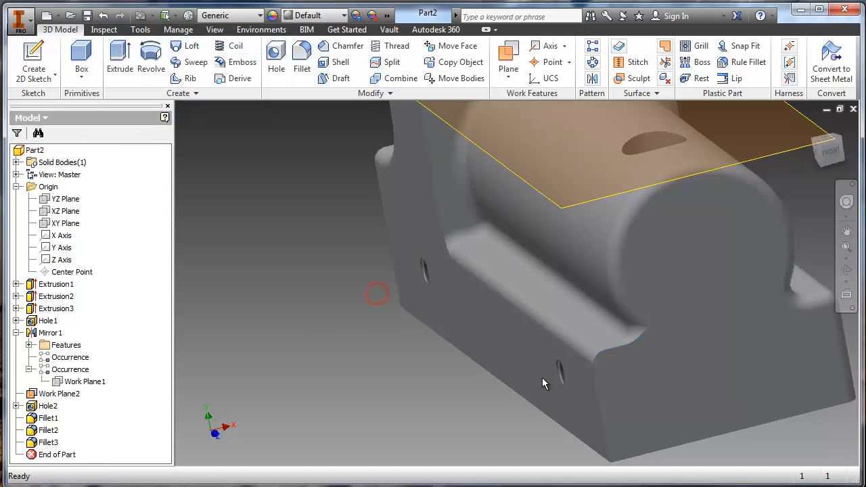
- Apply a .1 in fillet to the remaining vertical edge where the cab's front meets its side face above the ledge
{"action": "scroll", "coordinate": [542, 376], "scroll_direction": "down", "scroll_amount": 4}
{"action": "middle_click_drag", "start_coordinate": [447, 337], "coordinate": [509, 308], "text": "shift"}
{"action": "middle_click_drag", "start_coordinate": [414, 263], "coordinate": [344, 257], "text": "shift"}
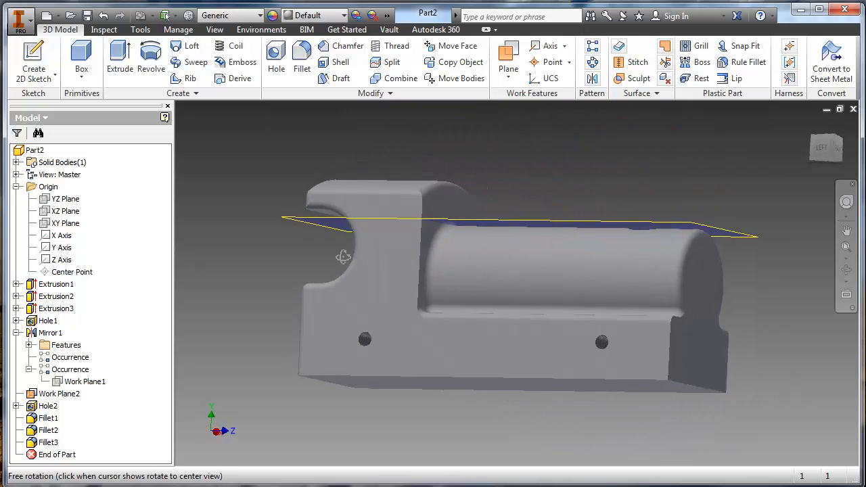
{"action": "left_click", "coordinate": [302, 64]}
{"action": "middle_click_drag", "start_coordinate": [404, 279], "coordinate": [502, 345]}
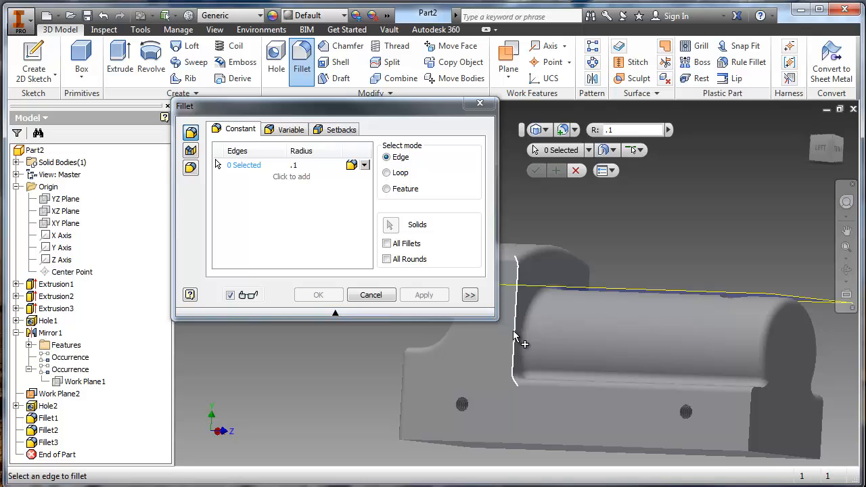
{"action": "left_click", "coordinate": [513, 330]}
{"action": "left_click", "coordinate": [419, 292]}
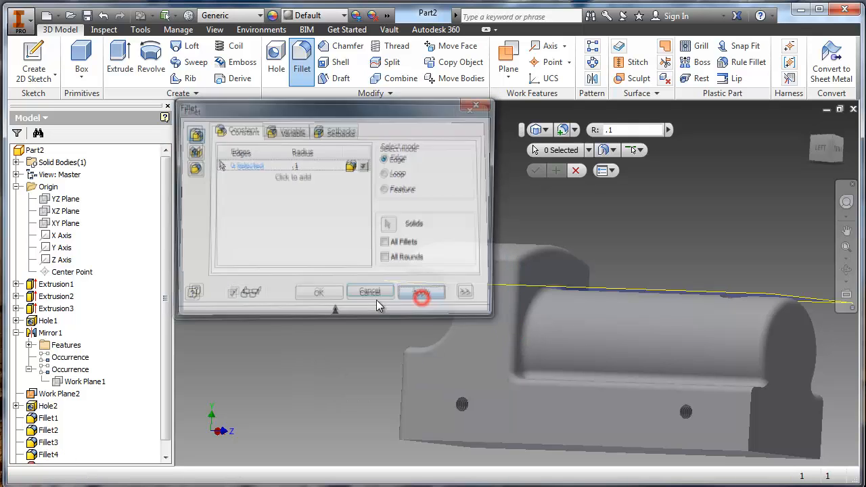
{"action": "left_click", "coordinate": [374, 296]}
- Hide Work Plane2, which still covers the top of the rounded cylinder
{"action": "middle_click_drag", "start_coordinate": [492, 380], "coordinate": [419, 317], "text": "shift"}
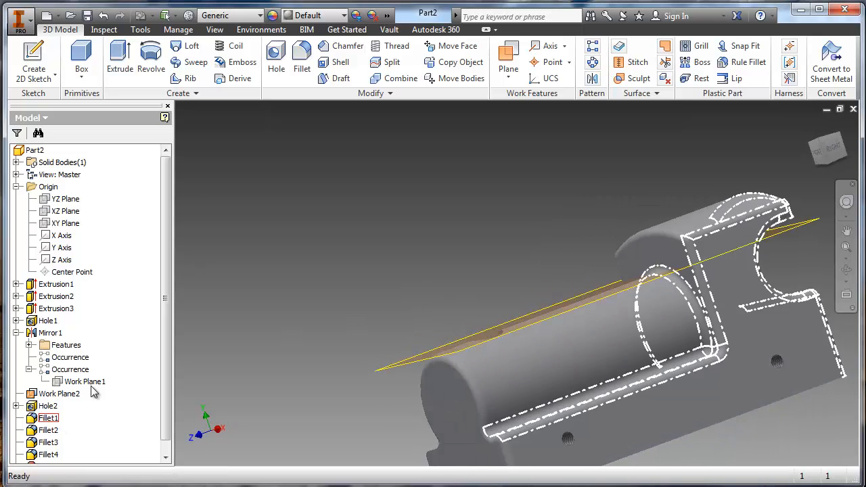
{"action": "right_click", "coordinate": [53, 394]}
{"action": "left_click", "coordinate": [88, 453]}
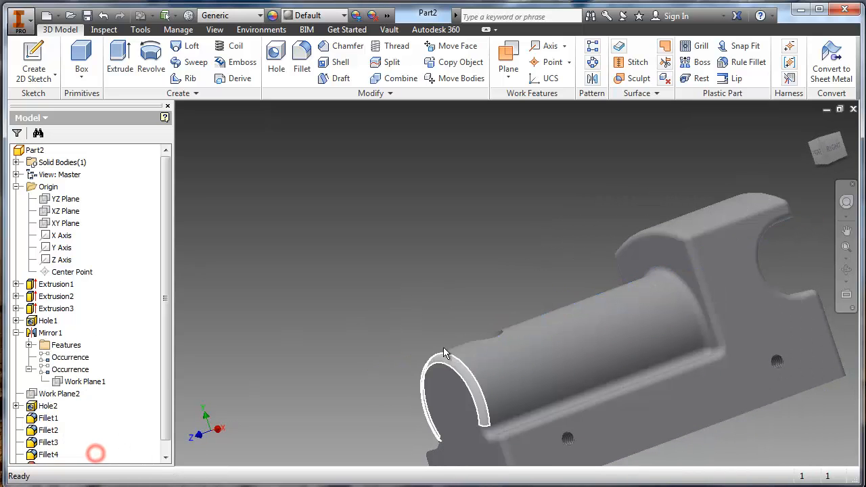
{"action": "middle_click_drag", "start_coordinate": [447, 379], "coordinate": [470, 338], "text": "shift"}
{"action": "middle_click_drag", "start_coordinate": [503, 335], "coordinate": [509, 256], "text": "shift"}
{"action": "middle_click_drag", "start_coordinate": [325, 276], "coordinate": [441, 307], "text": "shift"}
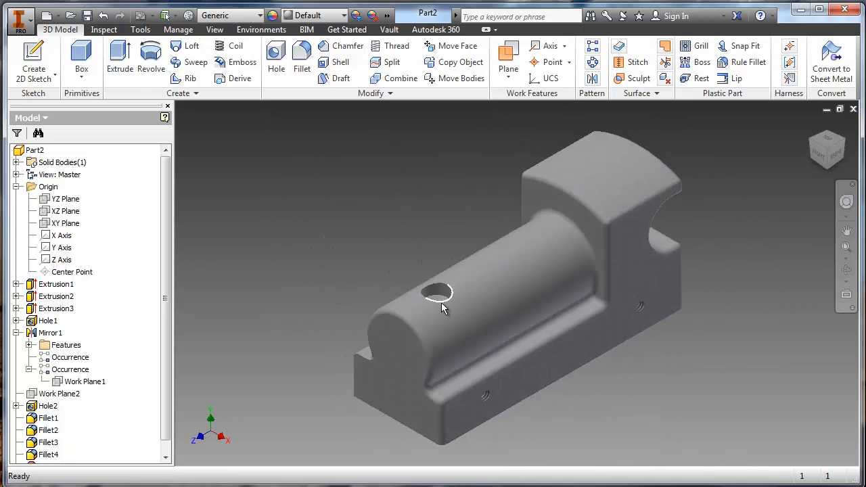
{"action": "mouse_move", "coordinate": [441, 306]}
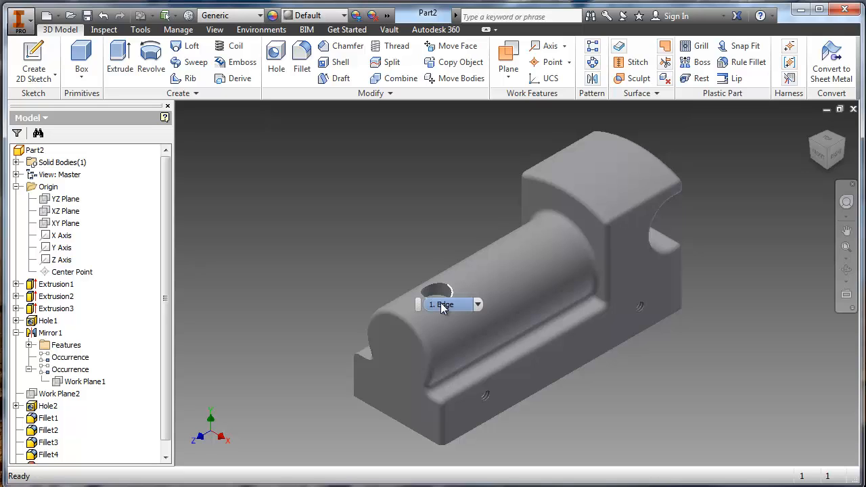